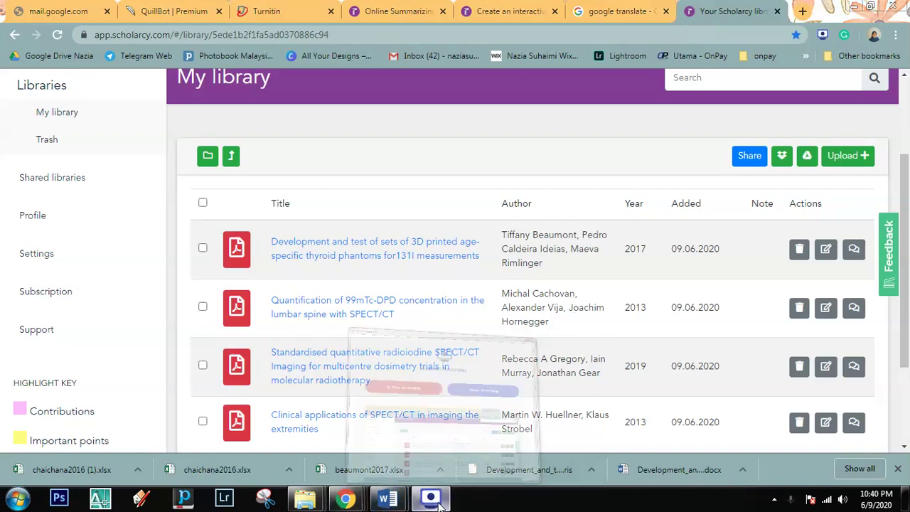
# Step: Open the Add to library upload dialog, select PDFs abraham2011 to braghiroli2014, then cancel that choice
pyautogui.scroll(2, 404, 188)
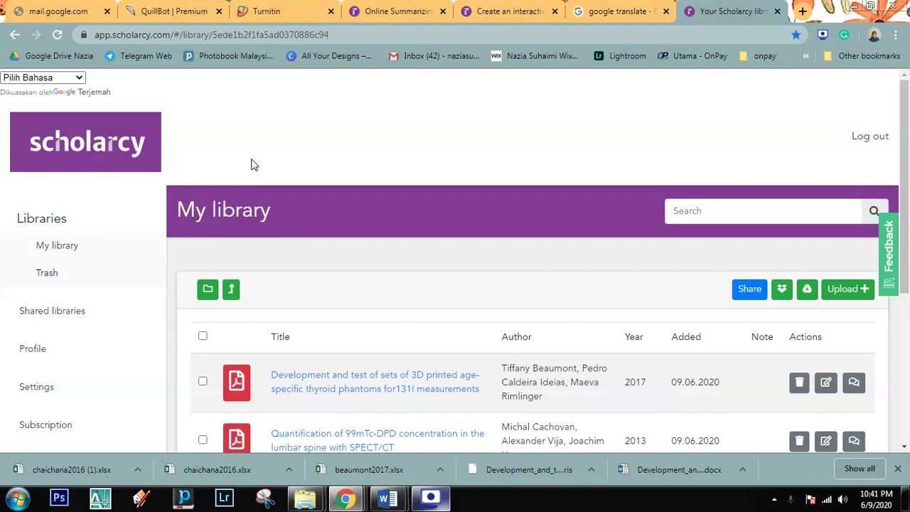
pyautogui.scroll(-1, 252, 164)
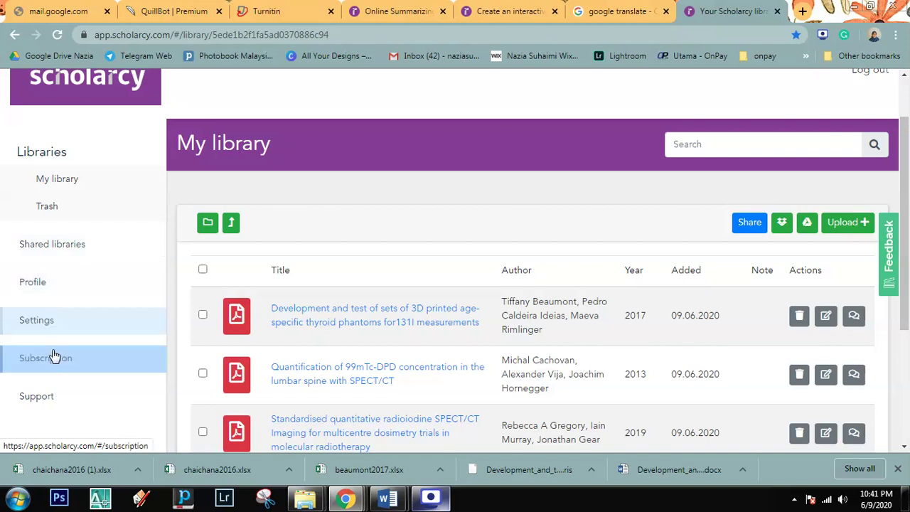
pyautogui.click(80, 369)
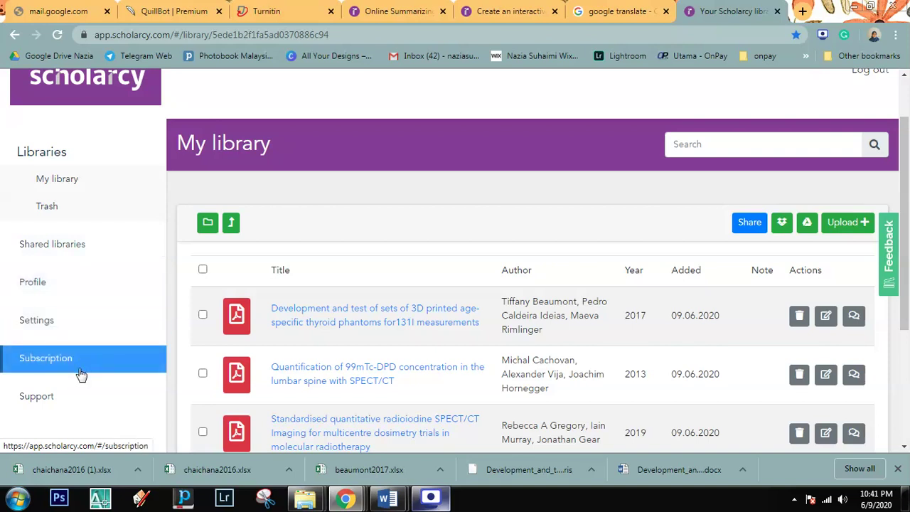
pyautogui.scroll(-3, 68, 398)
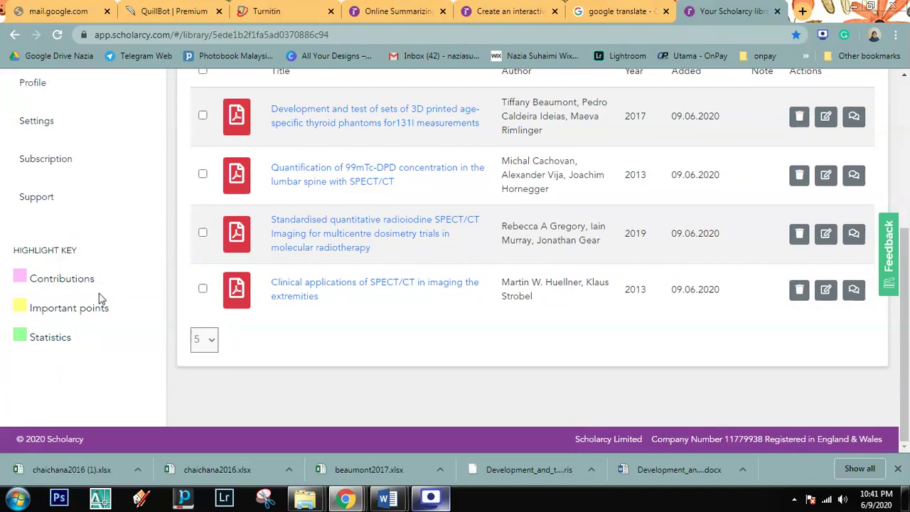
pyautogui.scroll(3, 192, 326)
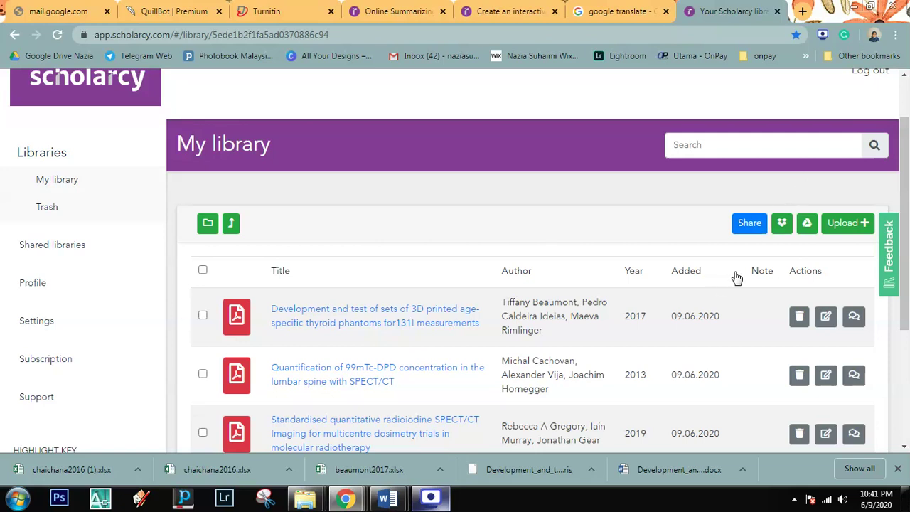
pyautogui.click(838, 223)
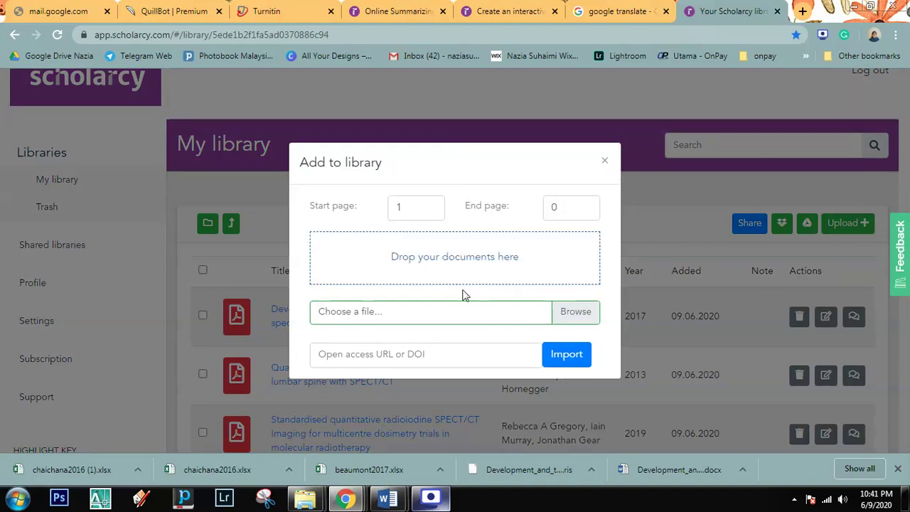
pyautogui.click(468, 268)
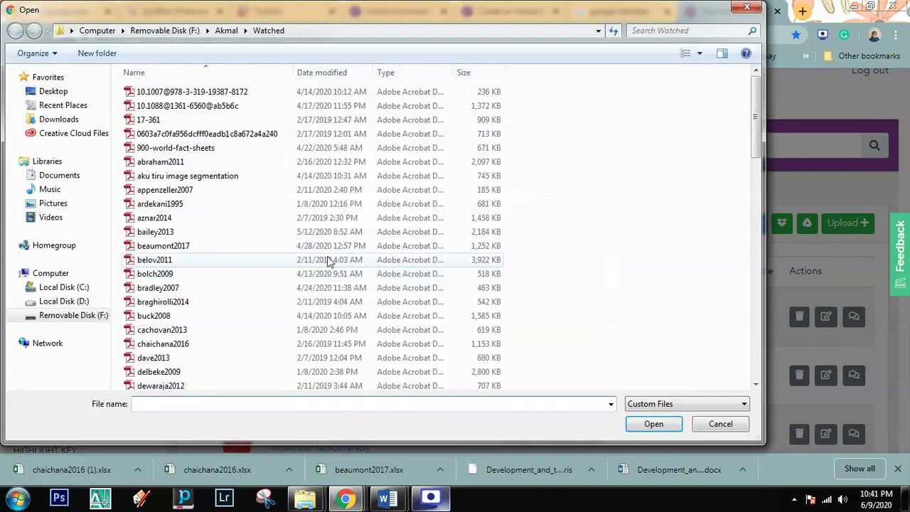
pyautogui.moveTo(524, 311); pyautogui.dragTo(204, 170)
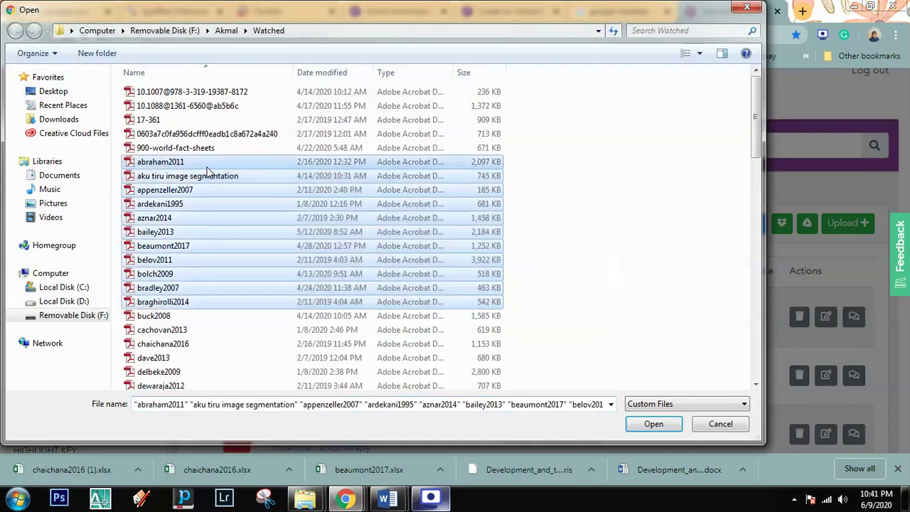
pyautogui.click(715, 425)
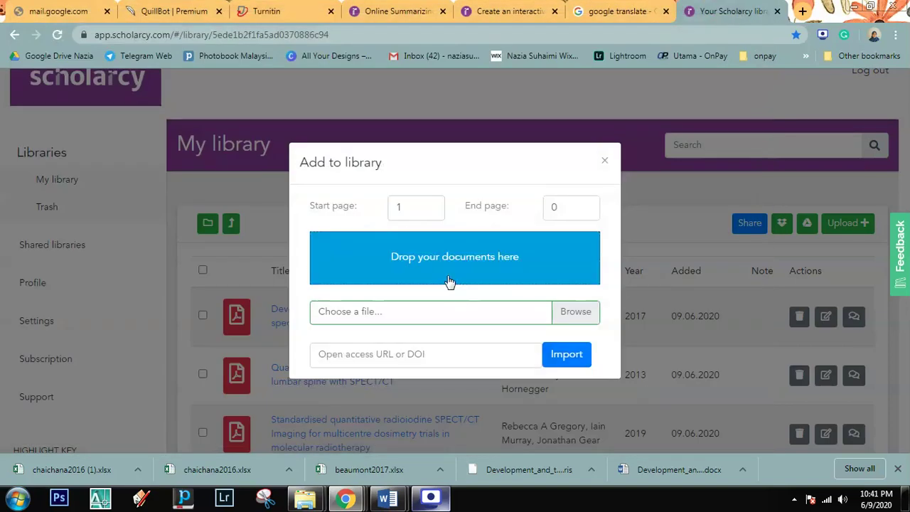
# Step: Choose the chaichana2016 PDF and start uploading it into My library
pyautogui.click(562, 318)
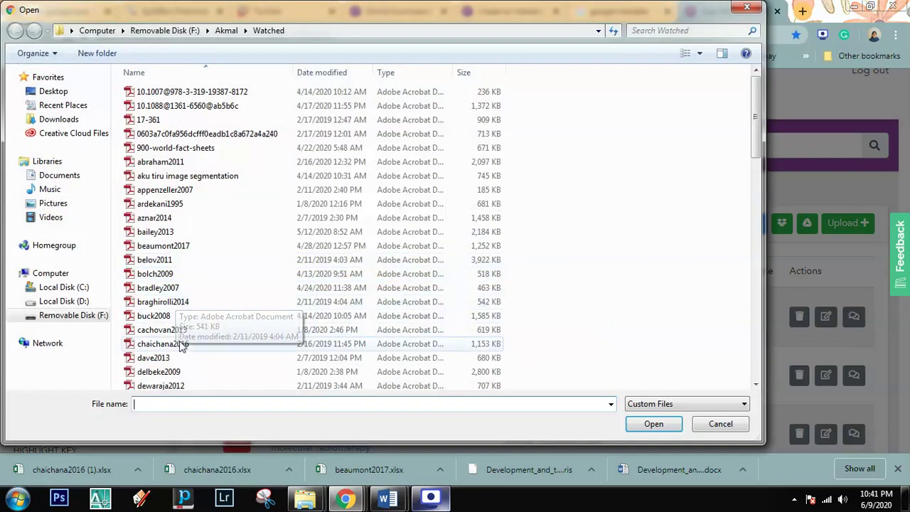
pyautogui.click(180, 351)
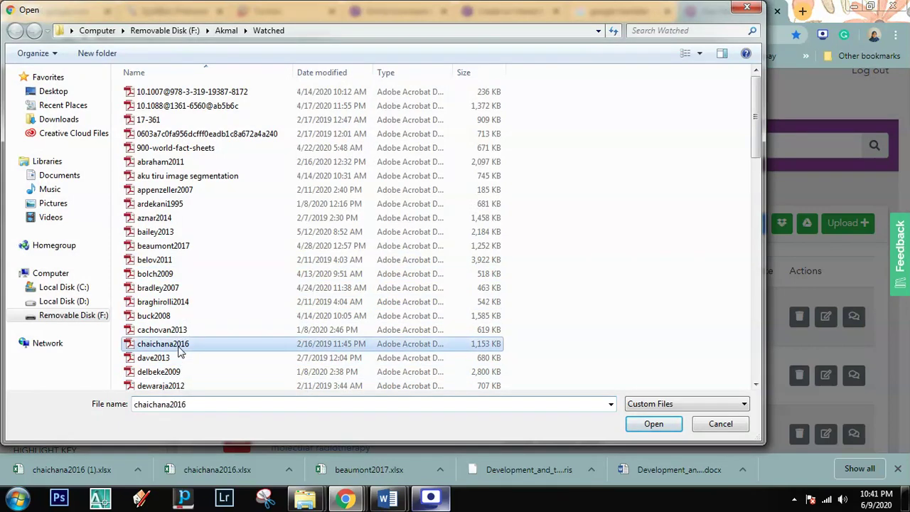
pyautogui.click(656, 425)
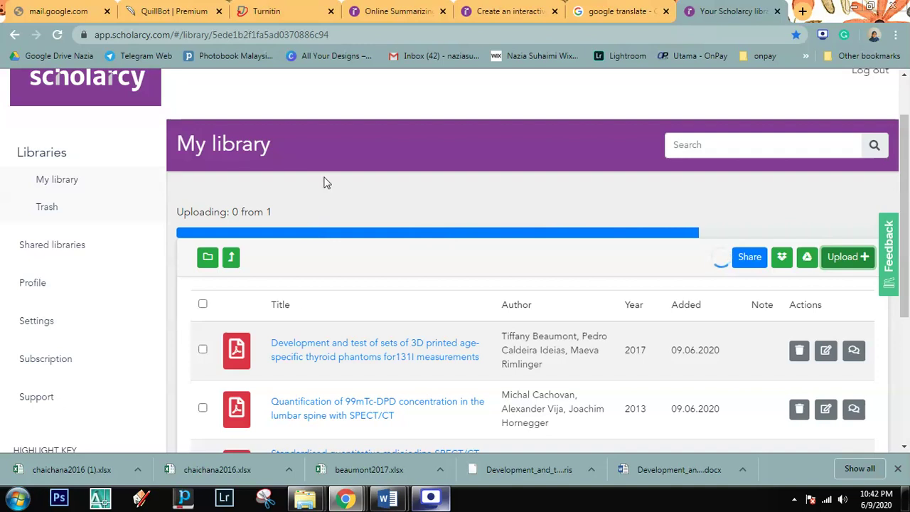
# Step: Cycle through the browser tabs back to the Scholarcy library, now topped by chaichana2016
pyautogui.click(398, 10)
pyautogui.click(616, 11)
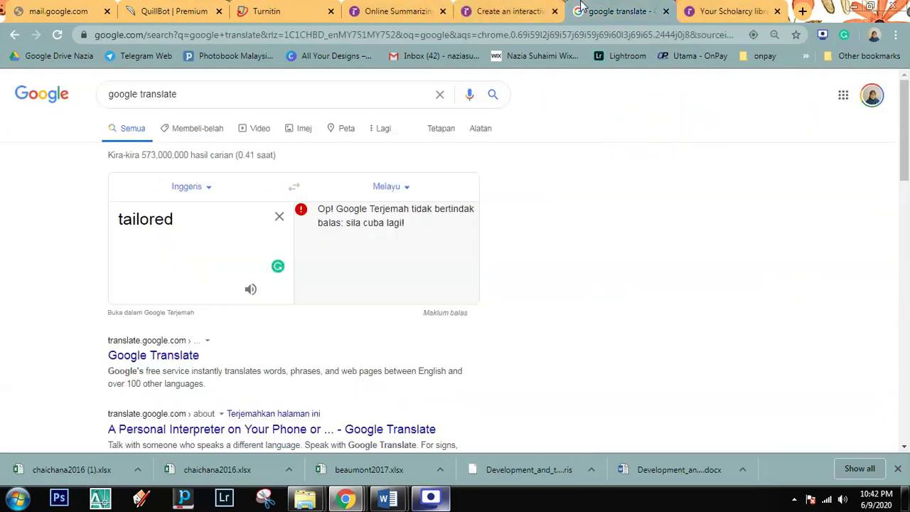
pyautogui.click(726, 8)
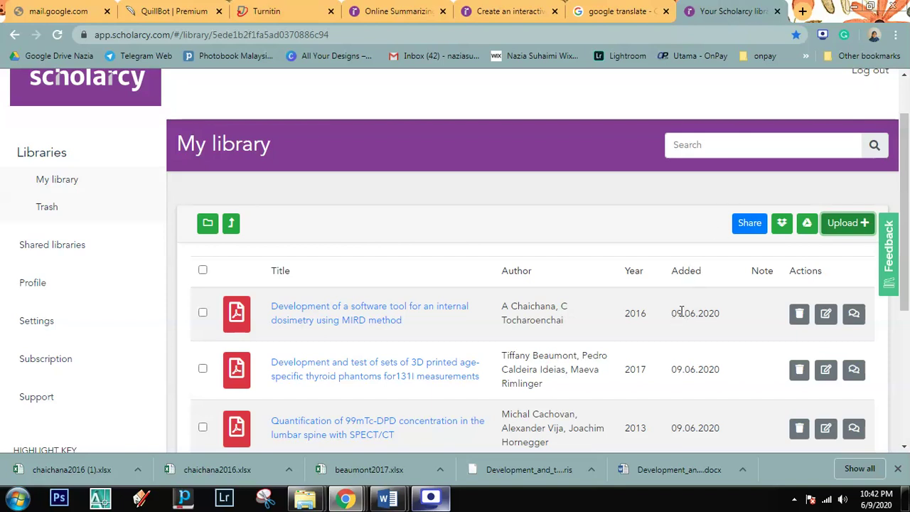
pyautogui.moveTo(677, 313); pyautogui.dragTo(716, 321)
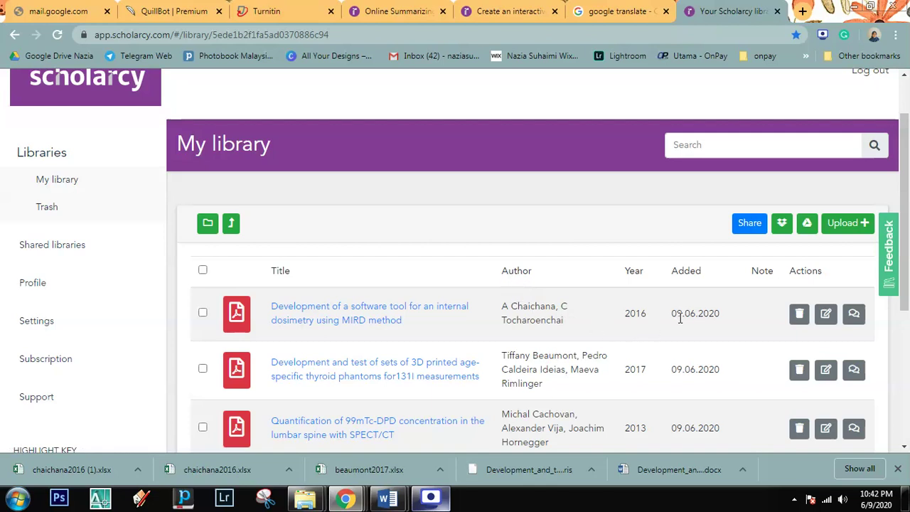
pyautogui.click(799, 313)
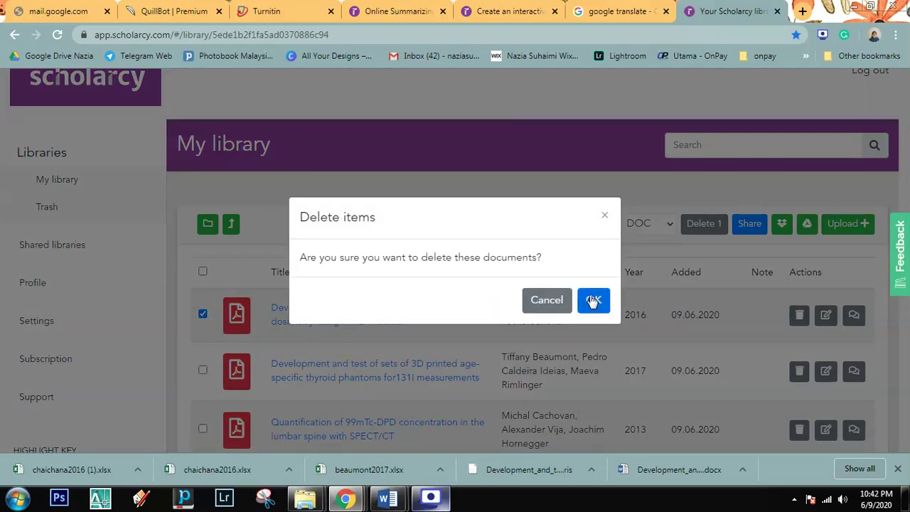
pyautogui.click(546, 308)
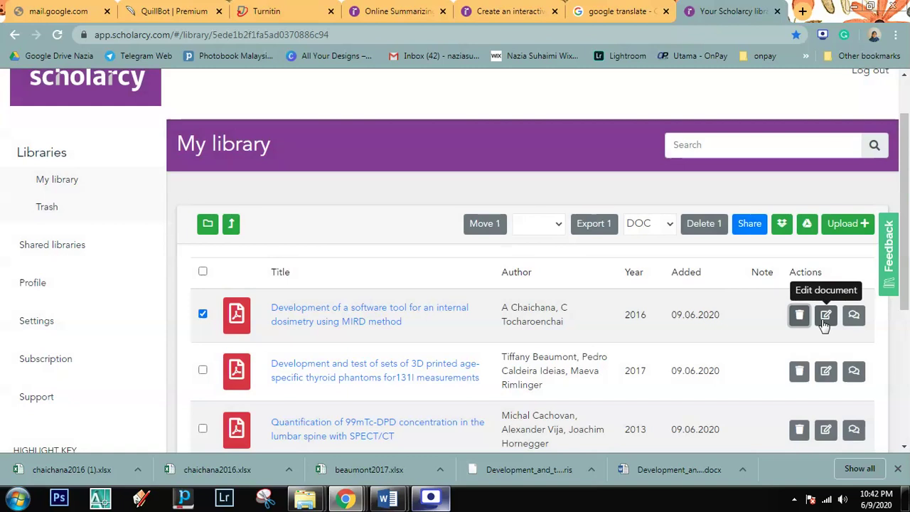
pyautogui.click(824, 320)
pyautogui.click(379, 315)
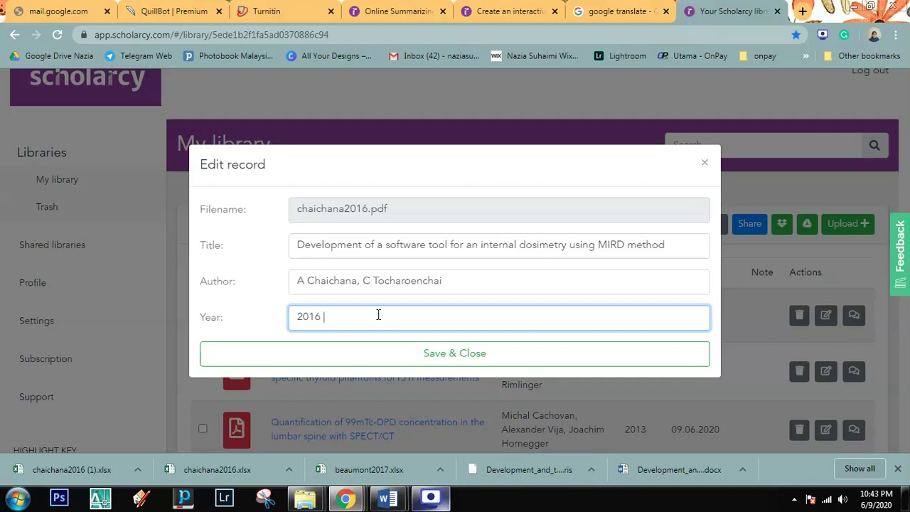
pyautogui.write('dah baca')
pyautogui.click(382, 352)
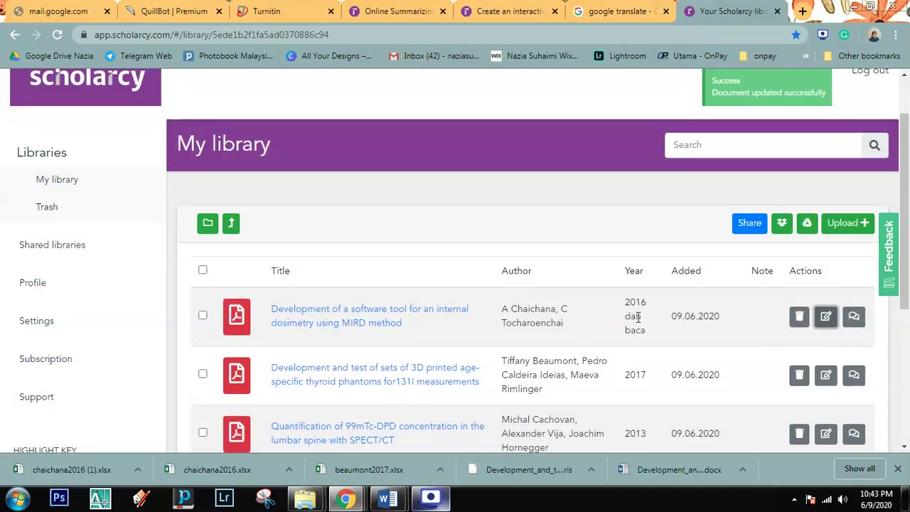
pyautogui.click(826, 316)
pyautogui.moveTo(390, 317); pyautogui.dragTo(325, 312)
pyautogui.press('BackSpace')
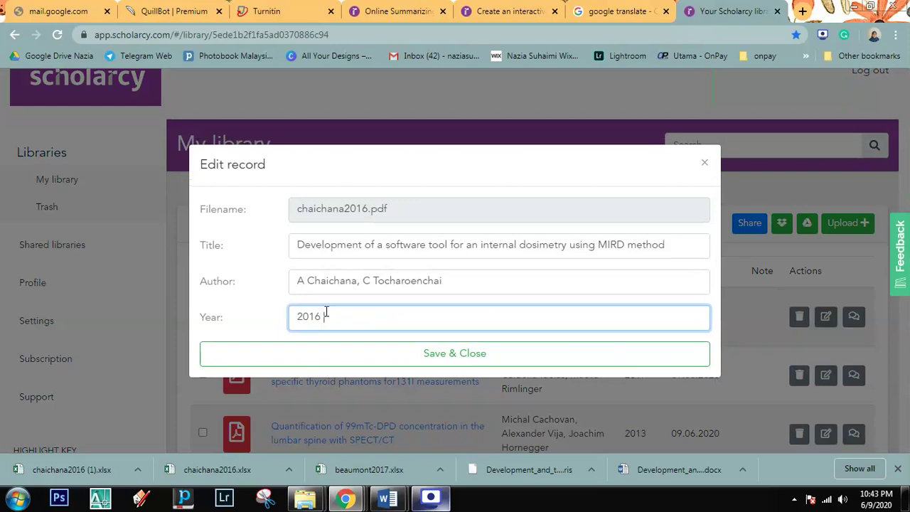
pyautogui.click(331, 351)
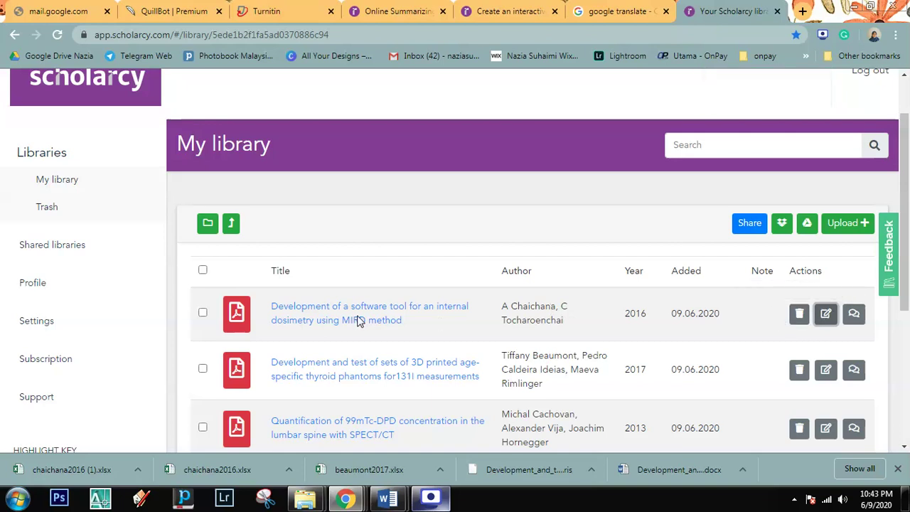
# Step: Add the note 'dah tulis dalam LR' to the chaichana2016 paper and close Notes
pyautogui.click(854, 315)
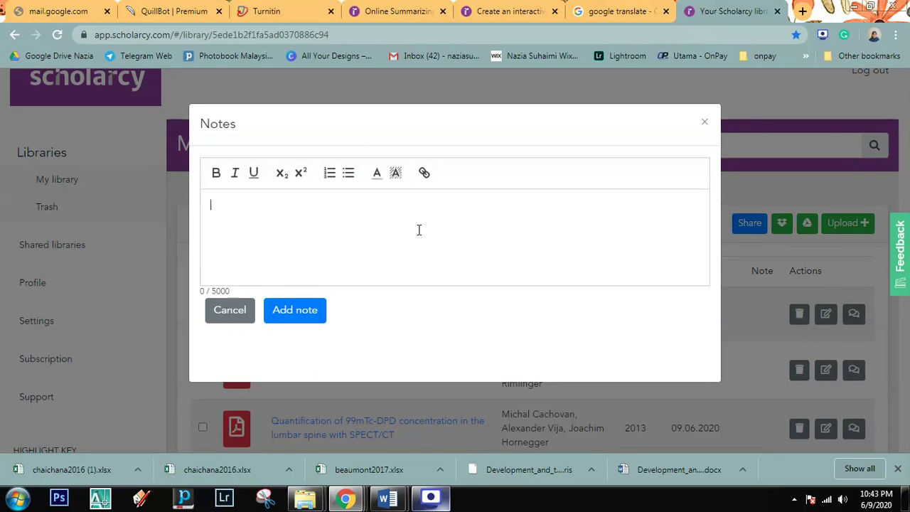
pyautogui.write('dah tulis dalam ')
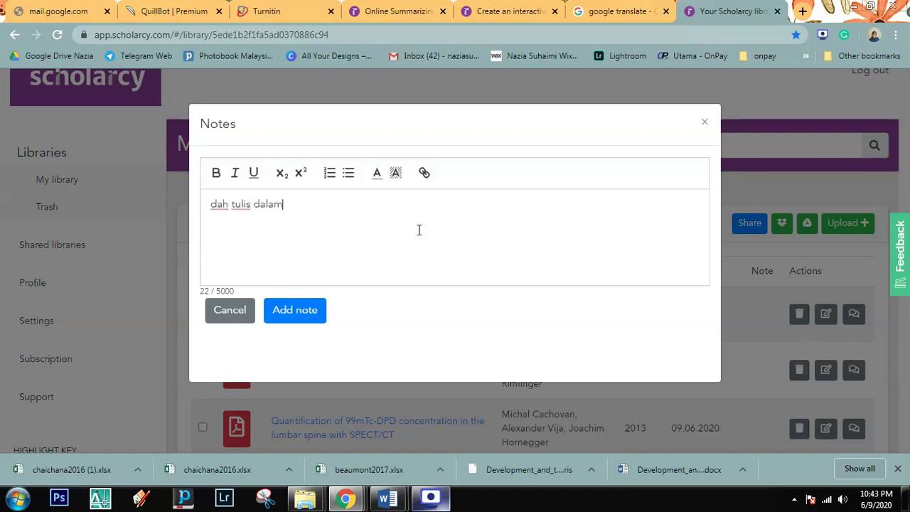
pyautogui.write('LR')
pyautogui.click(307, 315)
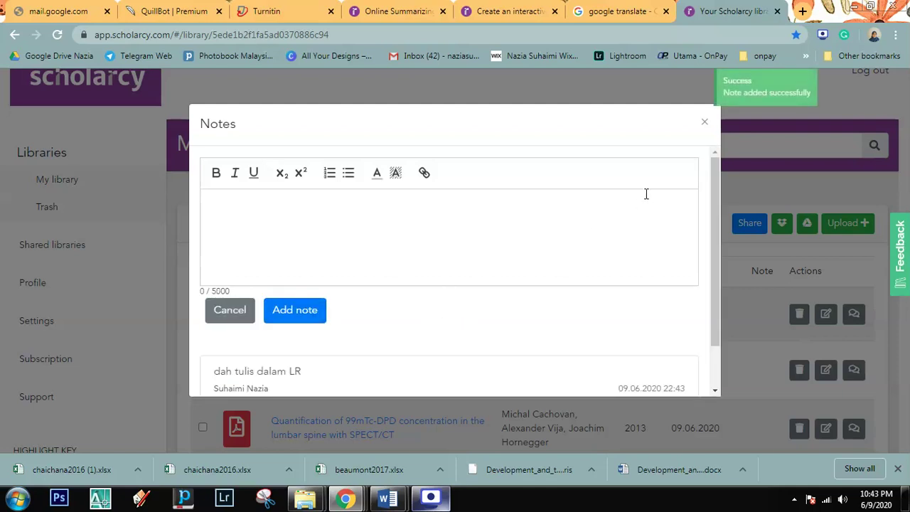
pyautogui.click(705, 124)
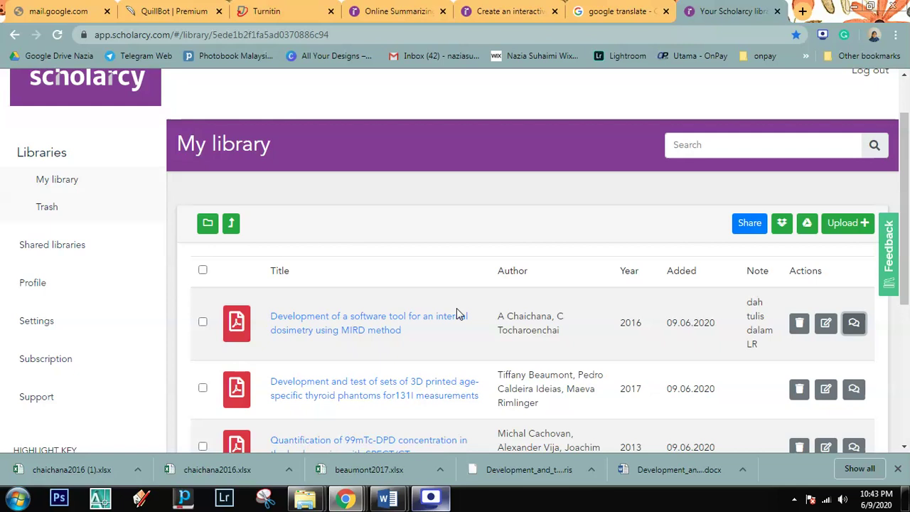
# Step: Sign back in to Scholarcy and open the dosimetry paper's item view
pyautogui.click(351, 333)
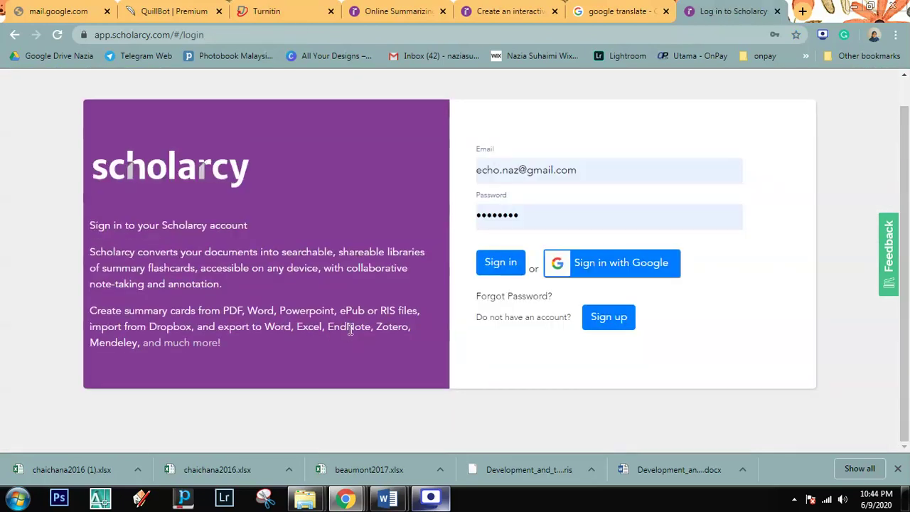
pyautogui.click(500, 262)
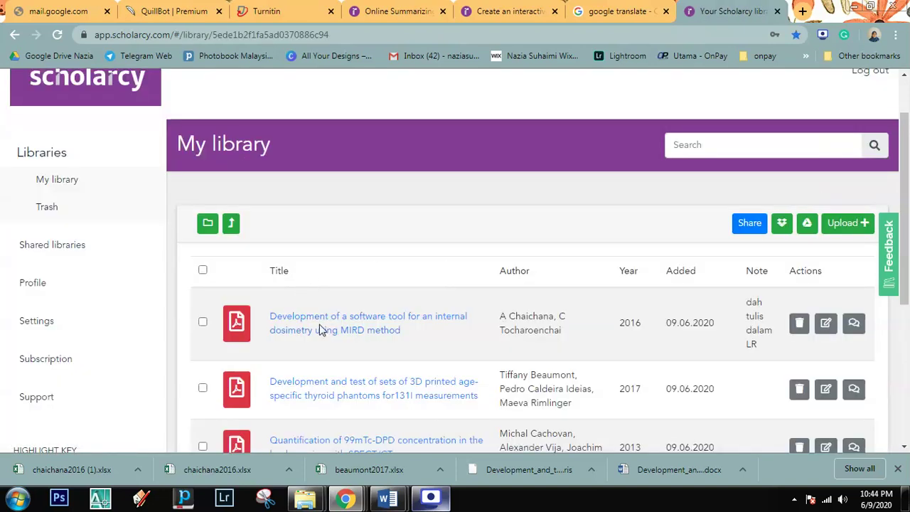
pyautogui.click(321, 321)
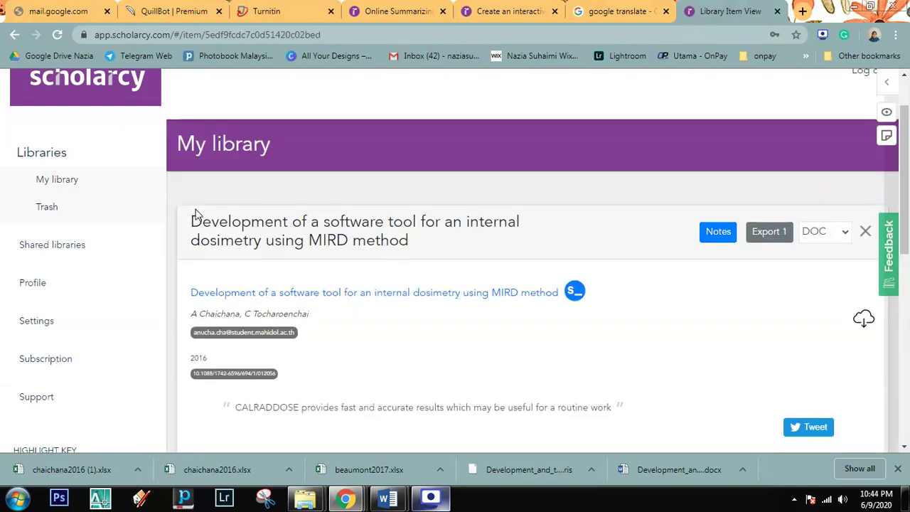
pyautogui.moveTo(191, 221); pyautogui.dragTo(433, 250)
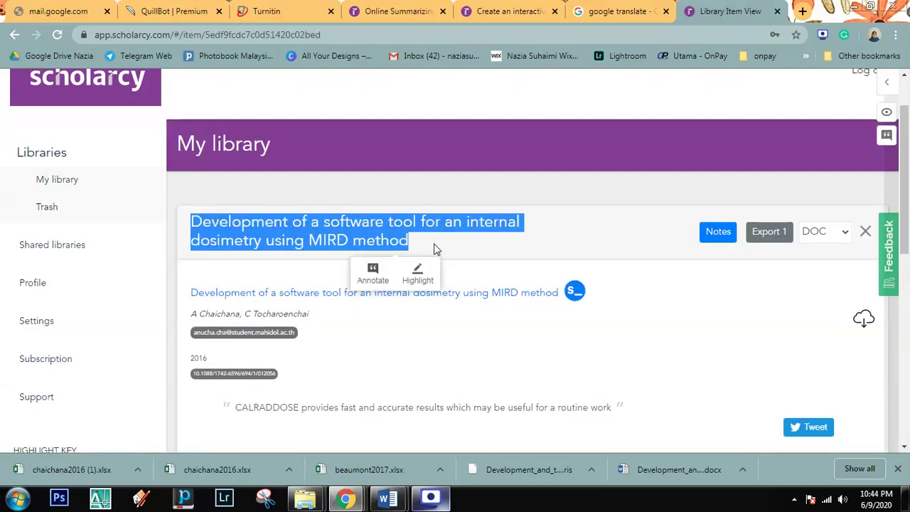
pyautogui.click(780, 316)
# Step: View the paper's IOPscience publisher page, then close it to return to Scholarcy
pyautogui.scroll(-2, 689, 315)
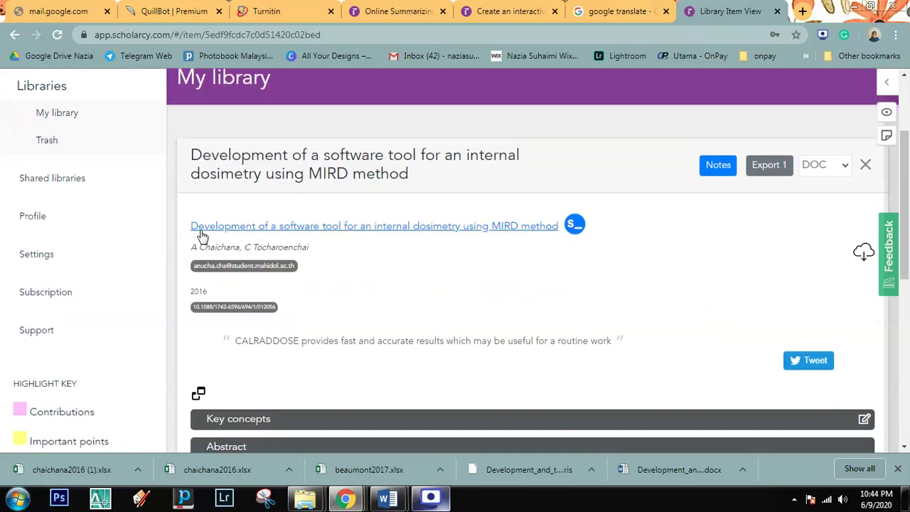
pyautogui.click(377, 226)
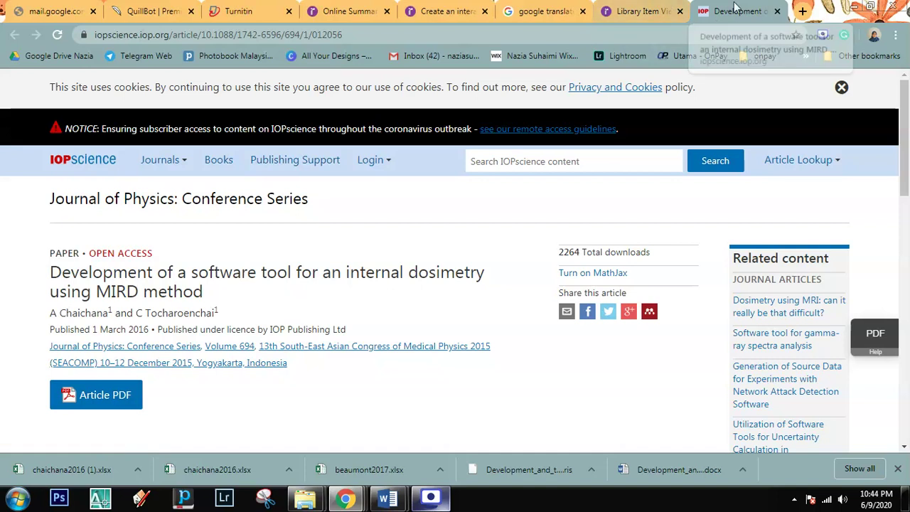
pyautogui.hotkey('ctrl', 'w')
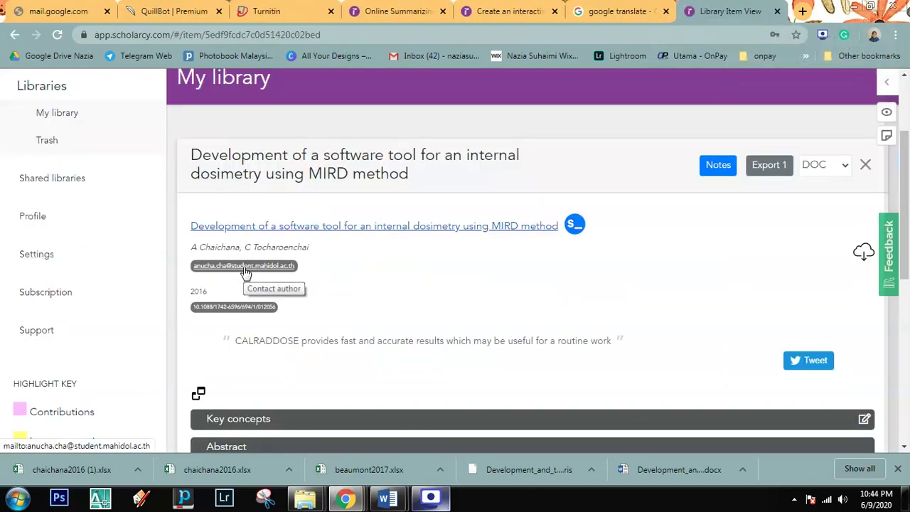
pyautogui.click(244, 268)
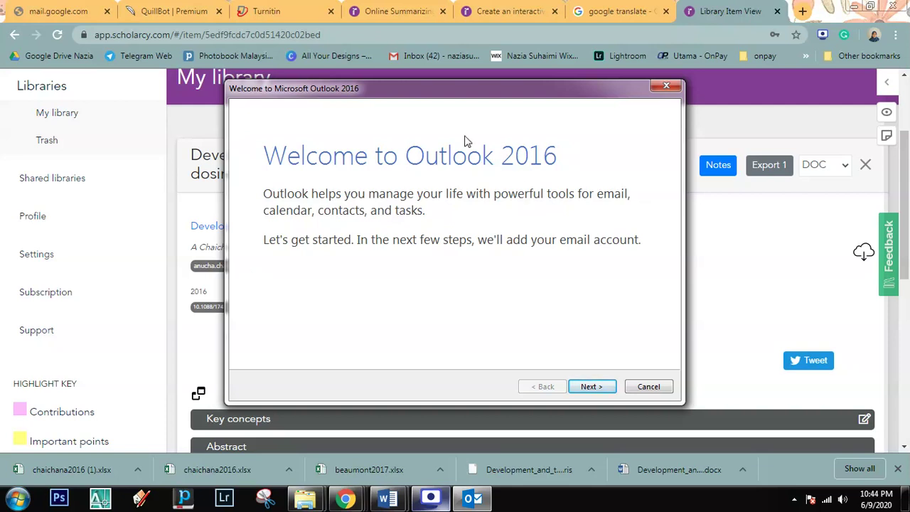
pyautogui.moveTo(437, 95); pyautogui.dragTo(483, 75)
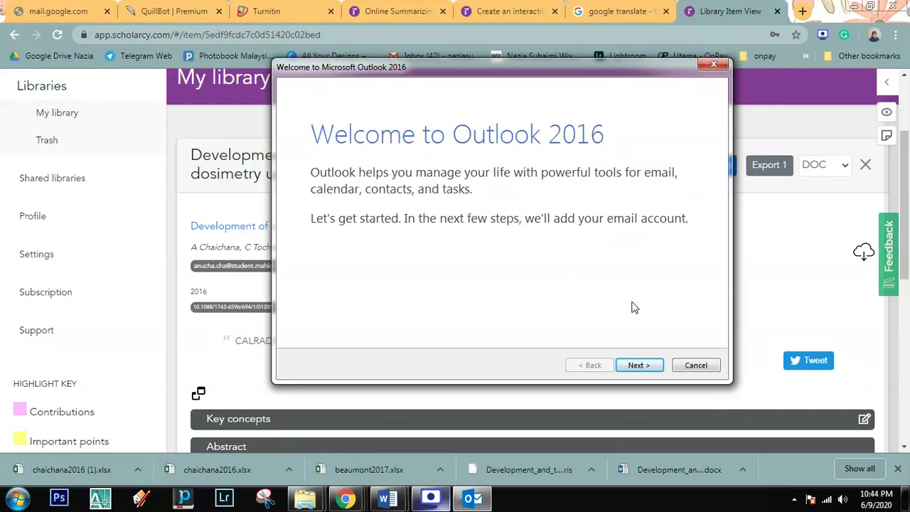
pyautogui.click(694, 367)
pyautogui.click(515, 302)
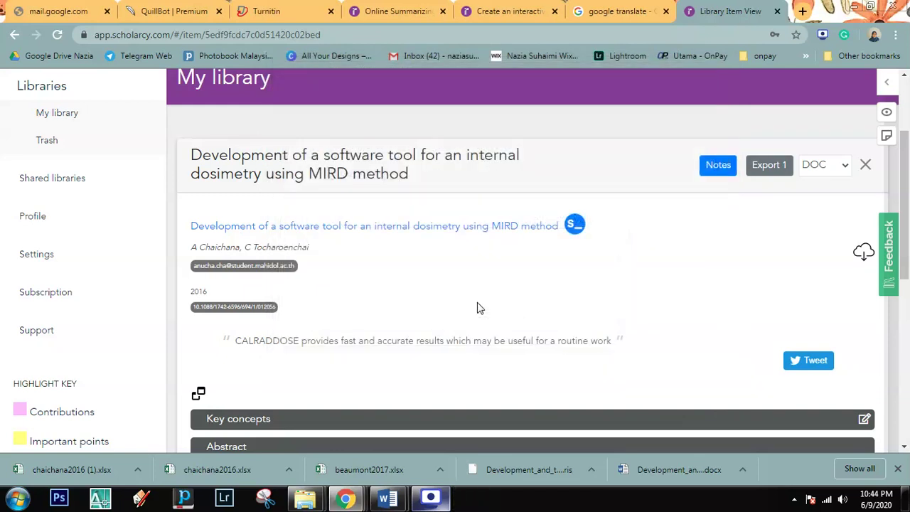
pyautogui.moveTo(191, 292); pyautogui.dragTo(207, 298)
pyautogui.click(244, 293)
pyautogui.click(234, 308)
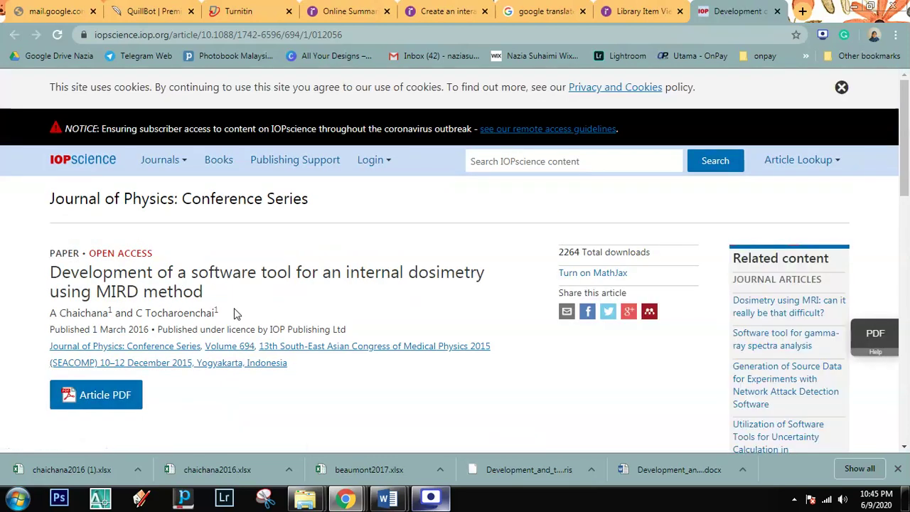
pyautogui.click(777, 11)
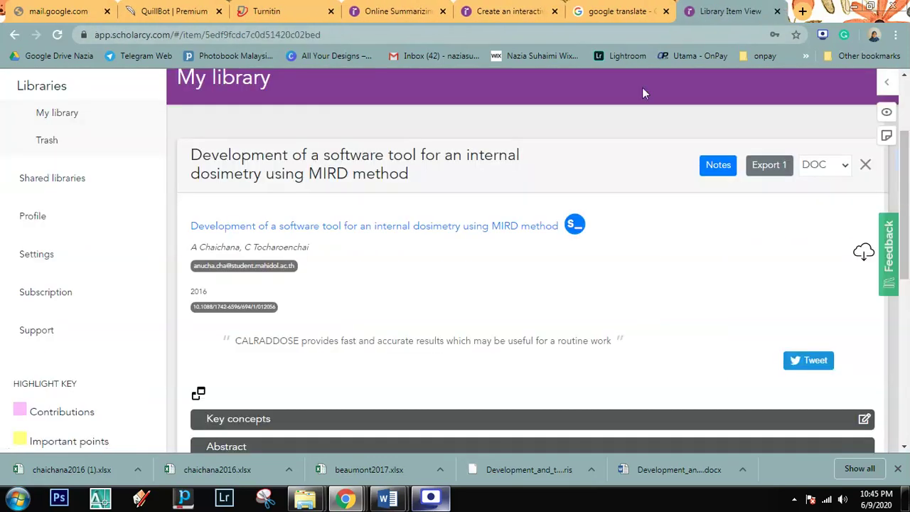
# Step: Select the CALRADDOSE quote, then expand and collapse the Key concepts and Abstract sections
pyautogui.scroll(-2, 424, 305)
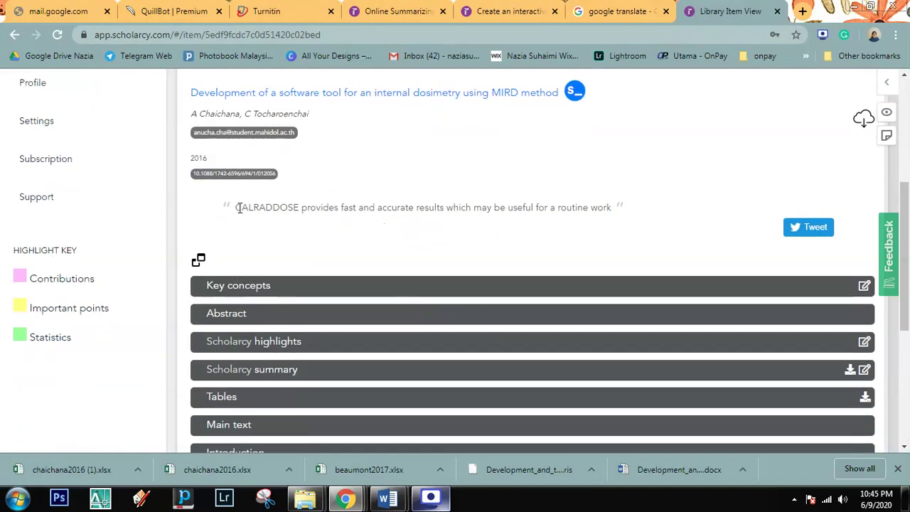
pyautogui.moveTo(238, 207); pyautogui.dragTo(610, 208)
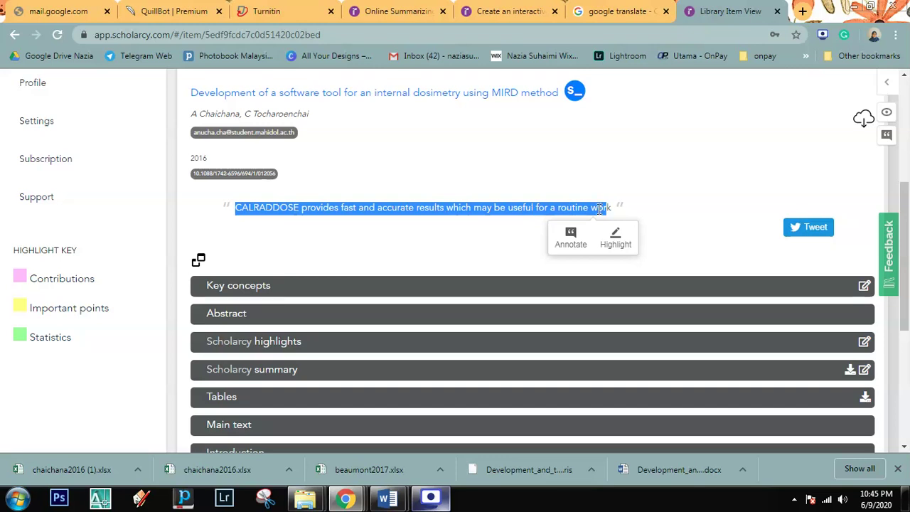
pyautogui.click(623, 214)
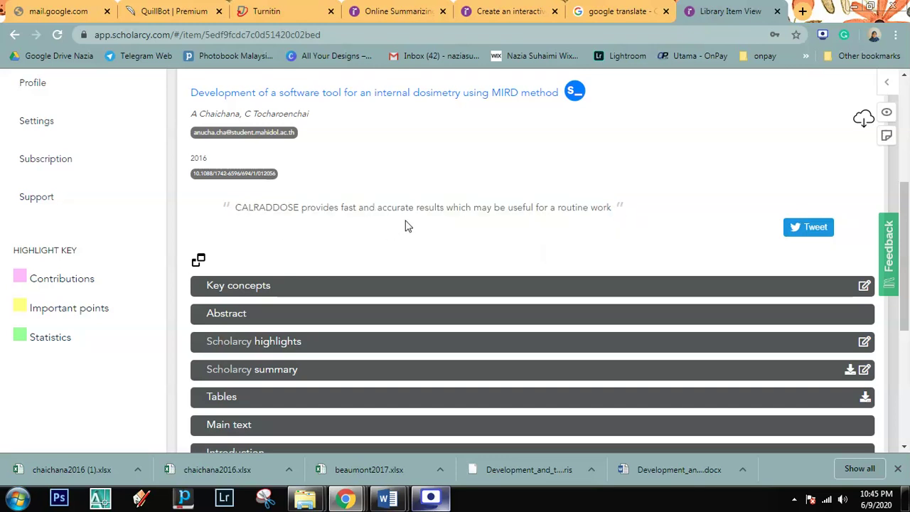
pyautogui.scroll(2, 656, 261)
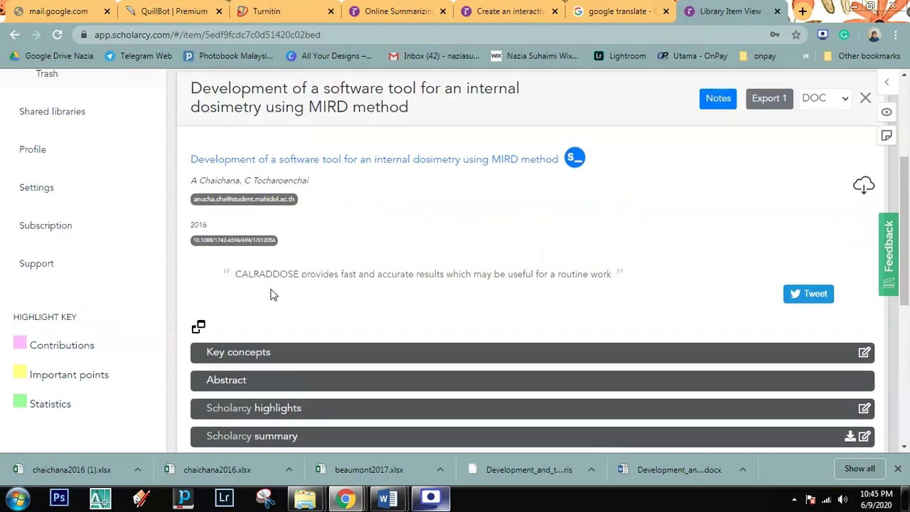
pyautogui.scroll(-2, 217, 333)
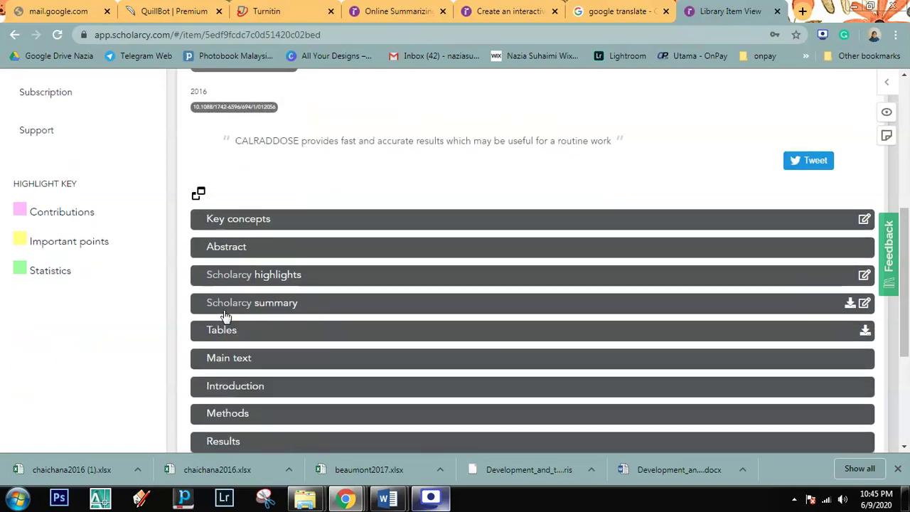
pyautogui.click(237, 229)
pyautogui.click(237, 229)
pyautogui.click(242, 248)
pyautogui.click(243, 247)
pyautogui.scroll(-2, 243, 251)
# Step: Expand and collapse the Highlights, Summary, Conclusion, Results and Funding sections in turn
pyautogui.click(242, 145)
pyautogui.click(242, 145)
pyautogui.click(243, 170)
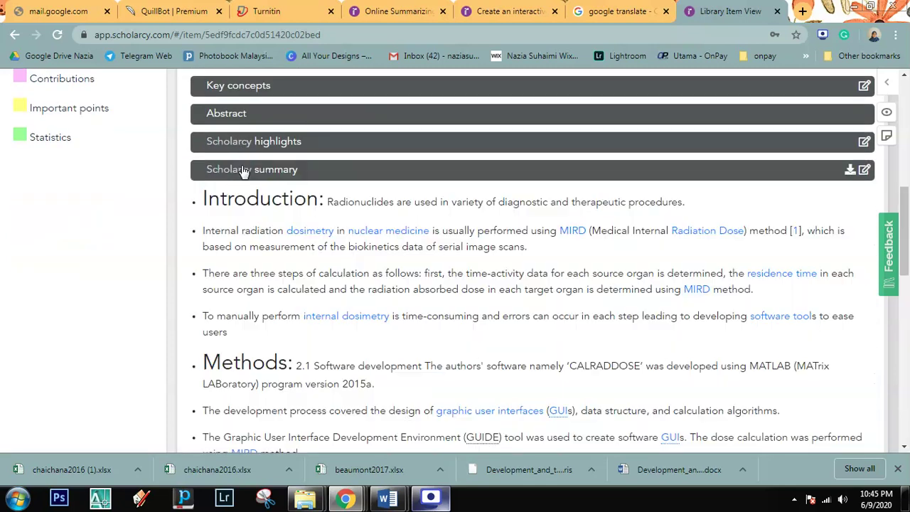
pyautogui.click(243, 170)
pyautogui.scroll(-1, 275, 226)
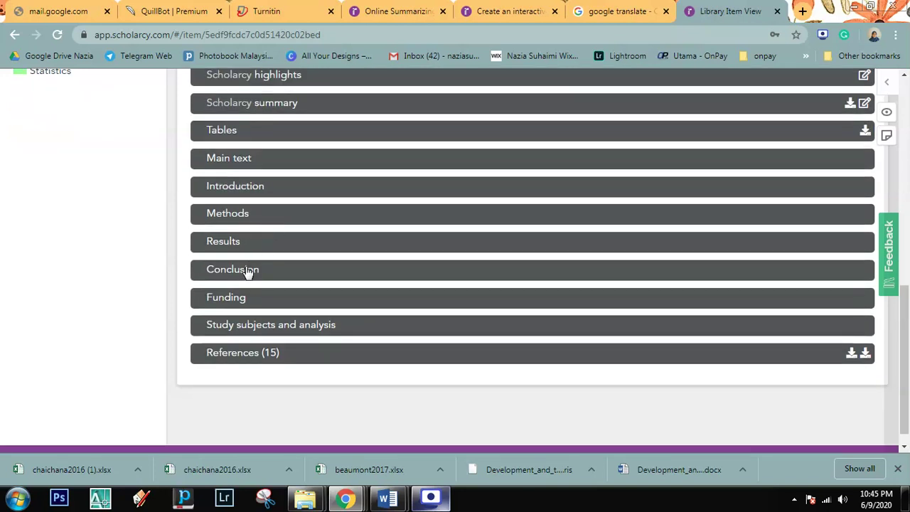
pyautogui.click(247, 273)
pyautogui.click(247, 274)
pyautogui.click(246, 246)
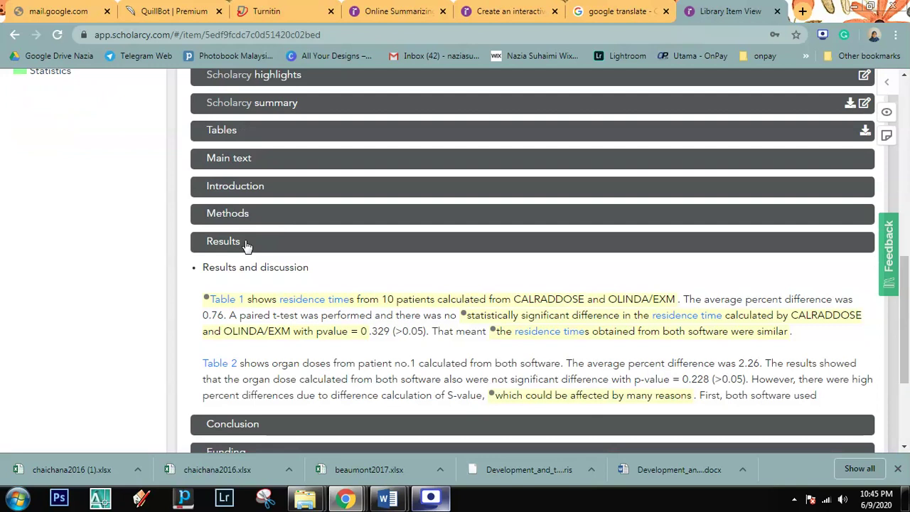
pyautogui.click(246, 244)
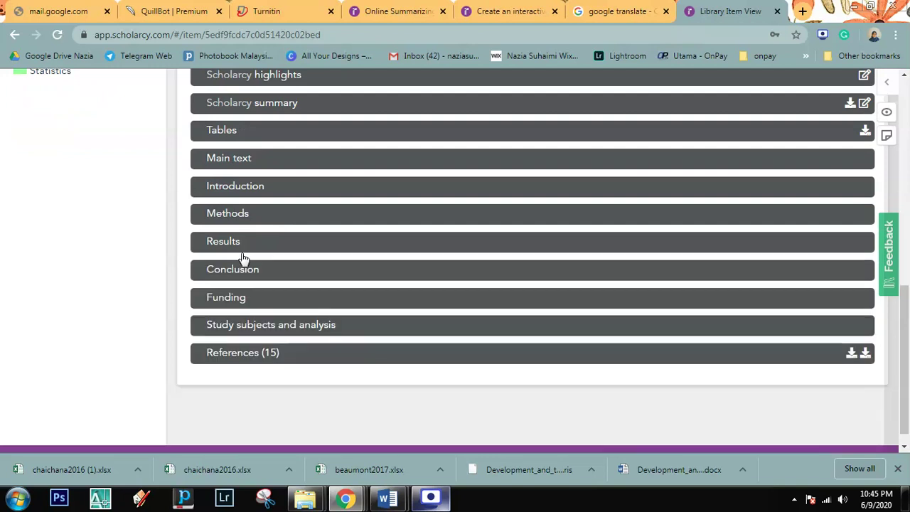
pyautogui.click(231, 303)
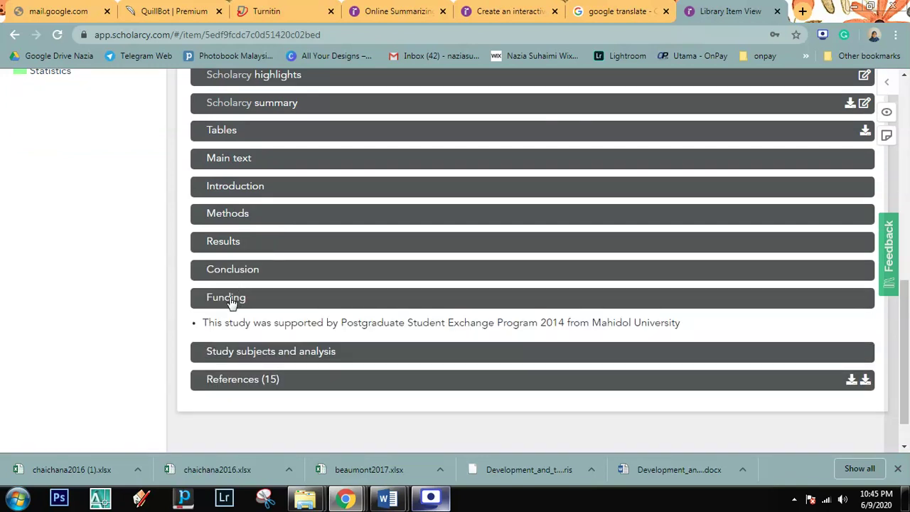
pyautogui.click(229, 306)
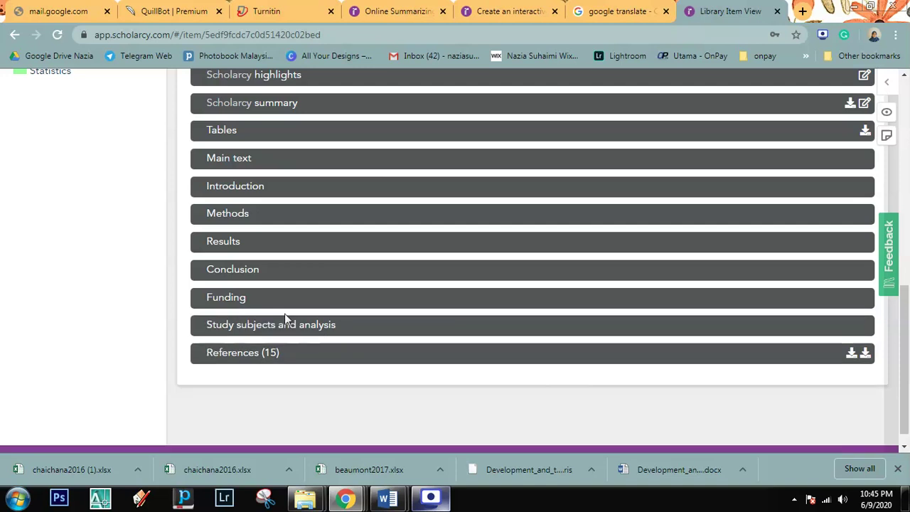
# Step: Expand the Study subjects and analysis section to read its findings, then collapse it
pyautogui.click(280, 327)
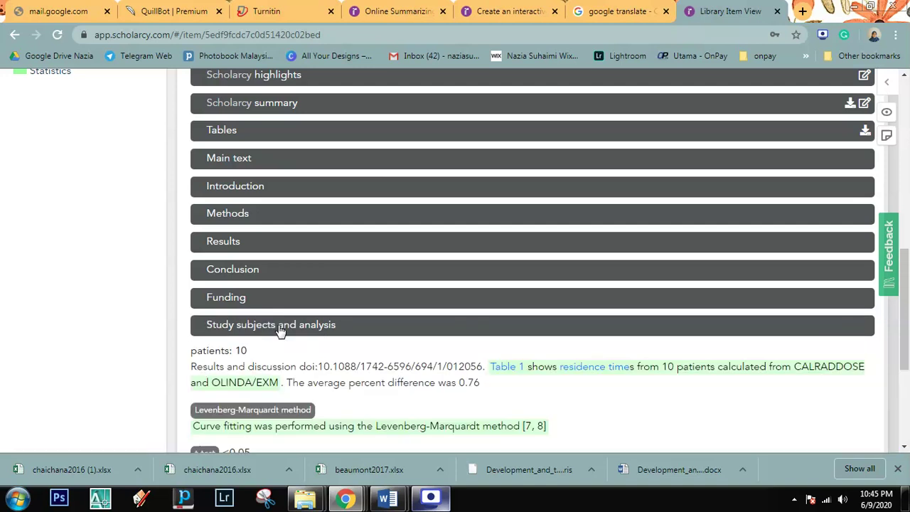
pyautogui.scroll(-1, 280, 331)
pyautogui.scroll(5, 277, 332)
pyautogui.scroll(-5, 277, 333)
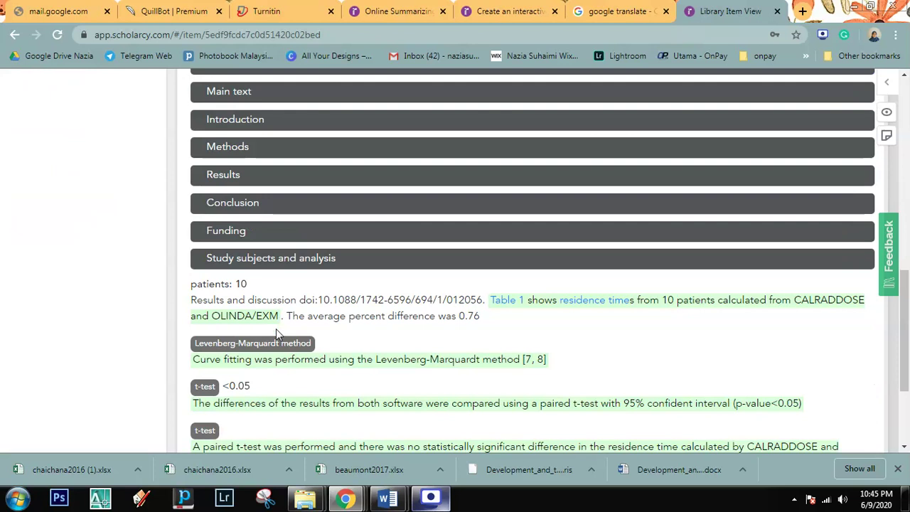
pyautogui.click(264, 258)
# Step: Select the HIGHLIGHT KEY heading and the Statistics label in the highlight key
pyautogui.scroll(3, 197, 380)
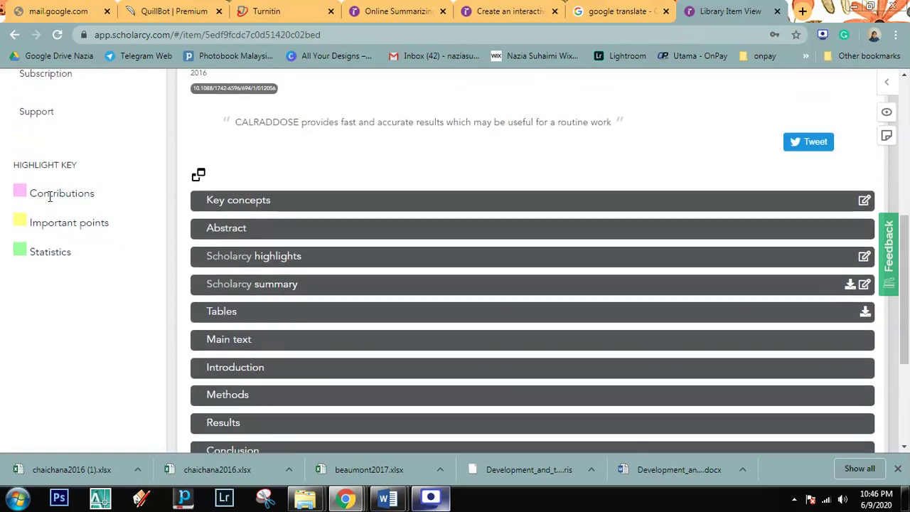
pyautogui.moveTo(13, 166); pyautogui.dragTo(88, 172)
pyautogui.click(96, 170)
pyautogui.moveTo(28, 253); pyautogui.dragTo(82, 257)
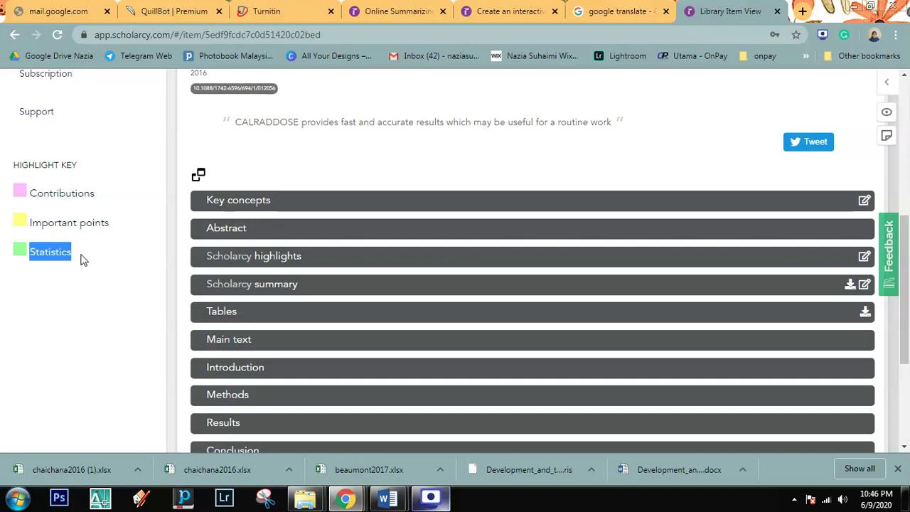
pyautogui.click(119, 262)
# Step: Expand the Abstract and read its colour-coded contribution and important-point sentences
pyautogui.click(226, 235)
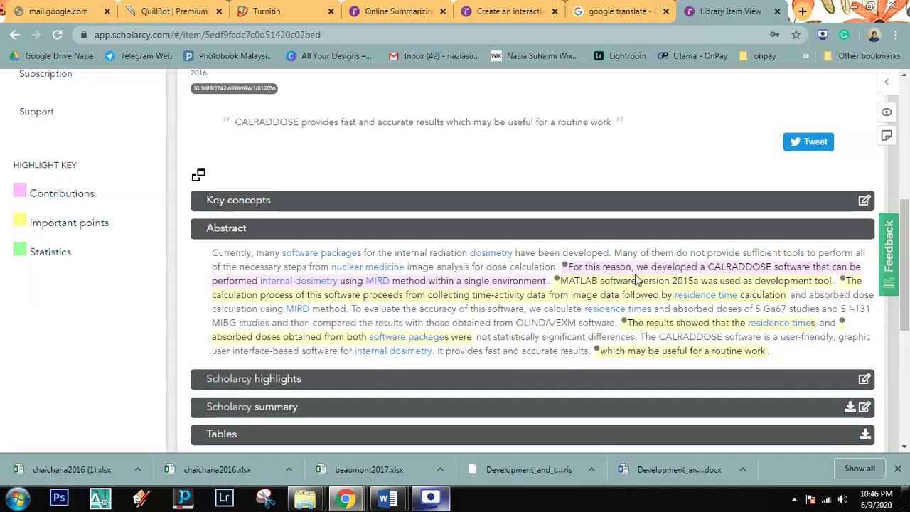
pyautogui.moveTo(642, 270)
pyautogui.mouseDown()
pyautogui.moveTo(693, 270)
pyautogui.moveTo(376, 254)
pyautogui.mouseUp()
pyautogui.click(711, 268)
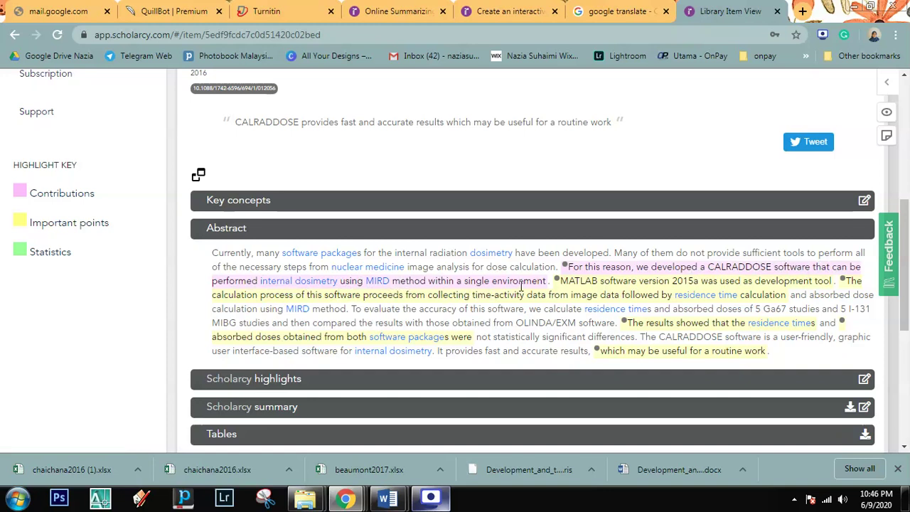
pyautogui.scroll(5, 521, 286)
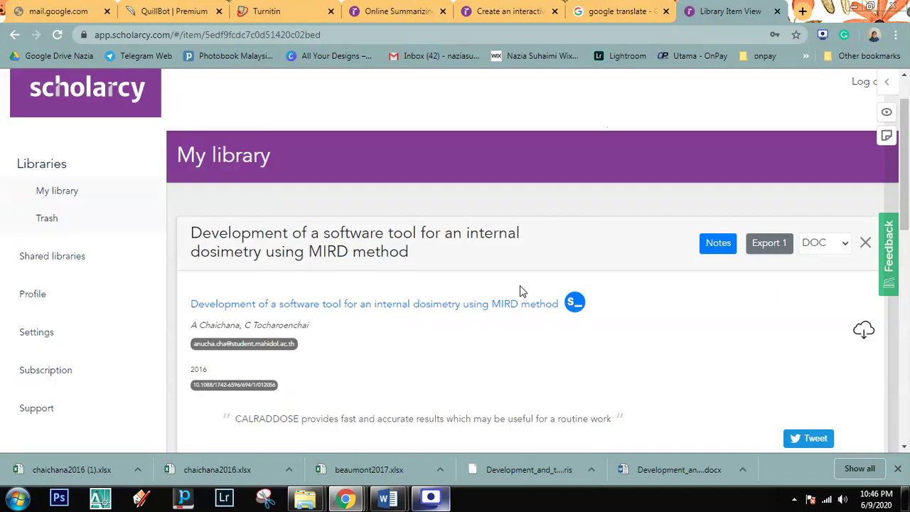
pyautogui.scroll(-3, 390, 393)
pyautogui.scroll(-2, 390, 393)
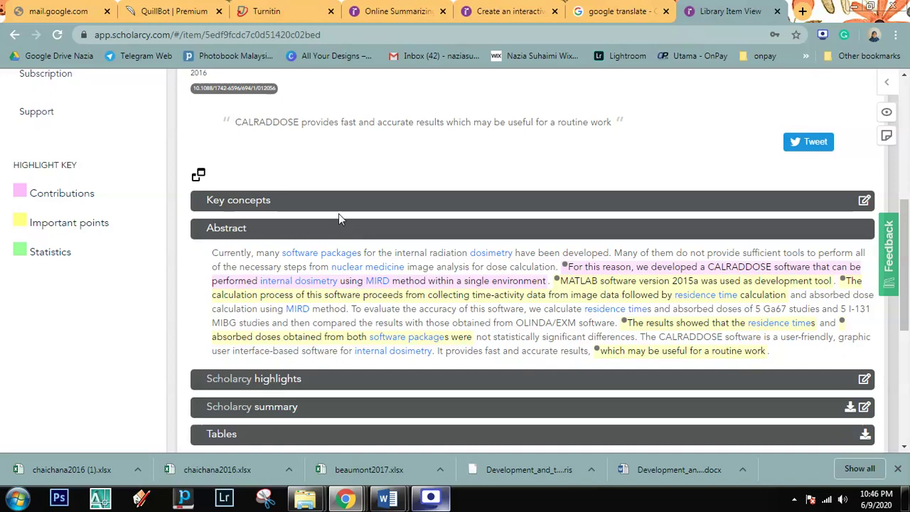
# Step: Collapse the Abstract section again
pyautogui.click(303, 234)
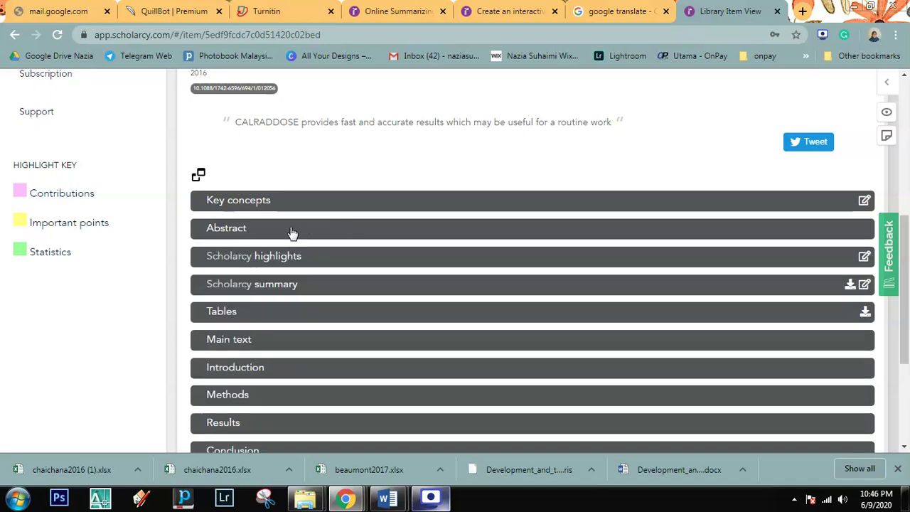
pyautogui.scroll(-1, 280, 268)
pyautogui.scroll(-2, 279, 268)
pyautogui.scroll(3, 260, 264)
# Step: Try highlighting 'Statistics', dismiss the login notice, hide the annotation sidebar, and toggle Methods
pyautogui.moveTo(33, 252); pyautogui.dragTo(74, 254)
pyautogui.click(94, 272)
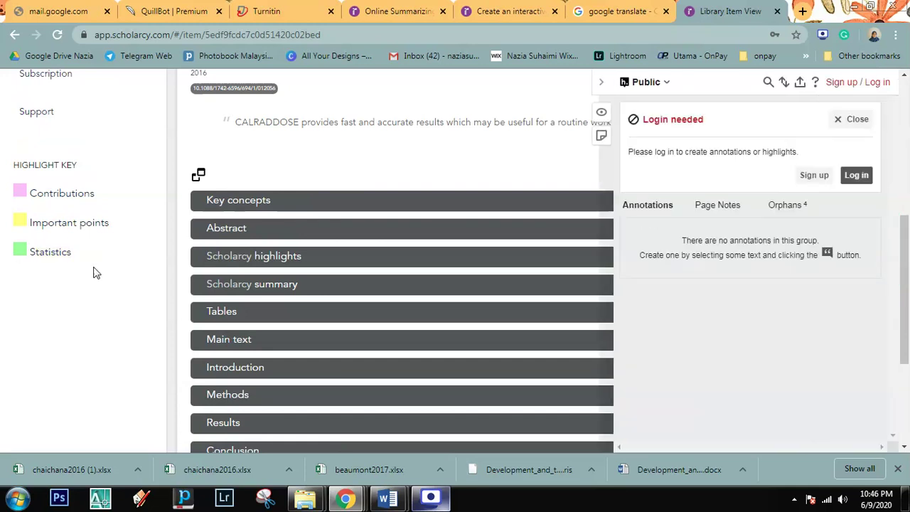
pyautogui.click(841, 119)
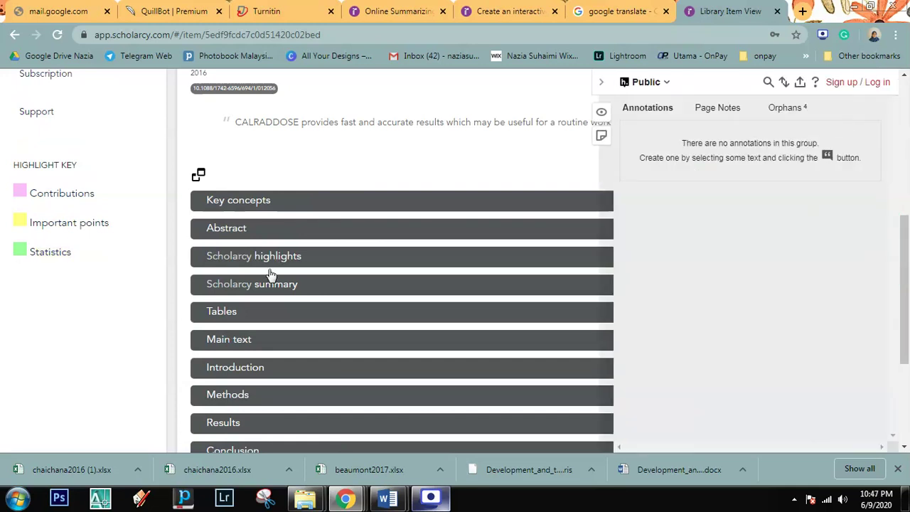
pyautogui.scroll(-3, 264, 278)
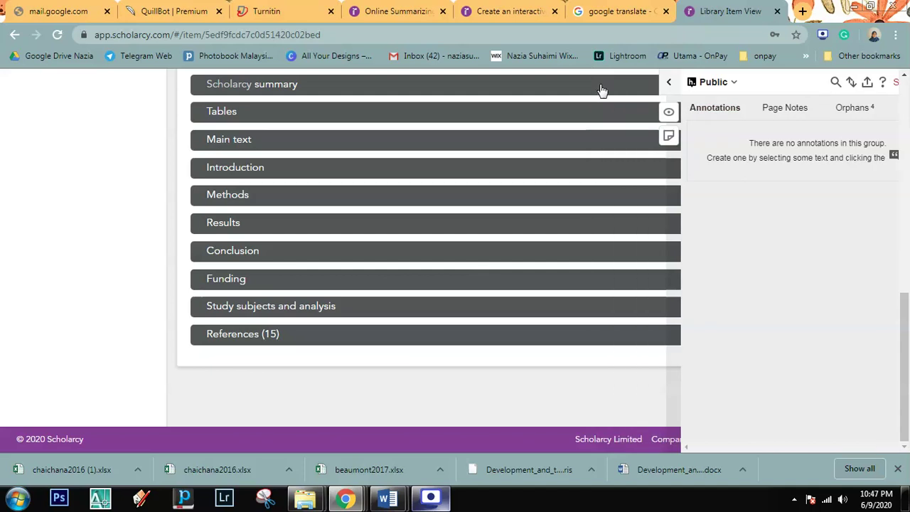
pyautogui.click(602, 83)
pyautogui.click(220, 197)
pyautogui.click(229, 200)
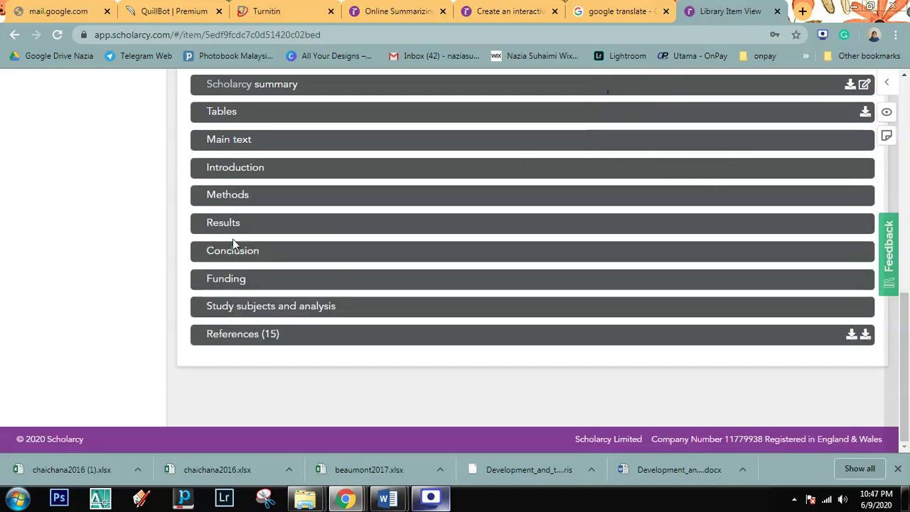
# Step: Read Study subjects and analysis (10 patients, p = 0.329), then collapse it again
pyautogui.click(231, 307)
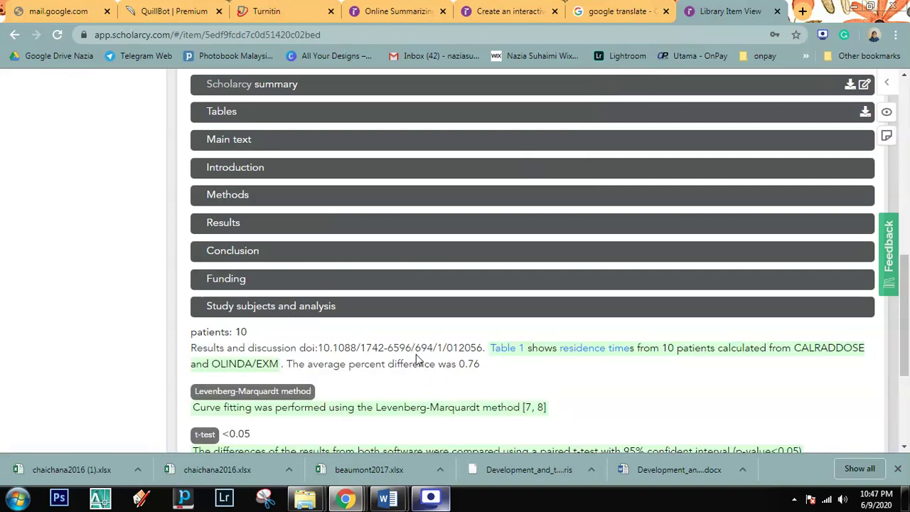
pyautogui.scroll(3, 133, 349)
pyautogui.scroll(-5, 45, 286)
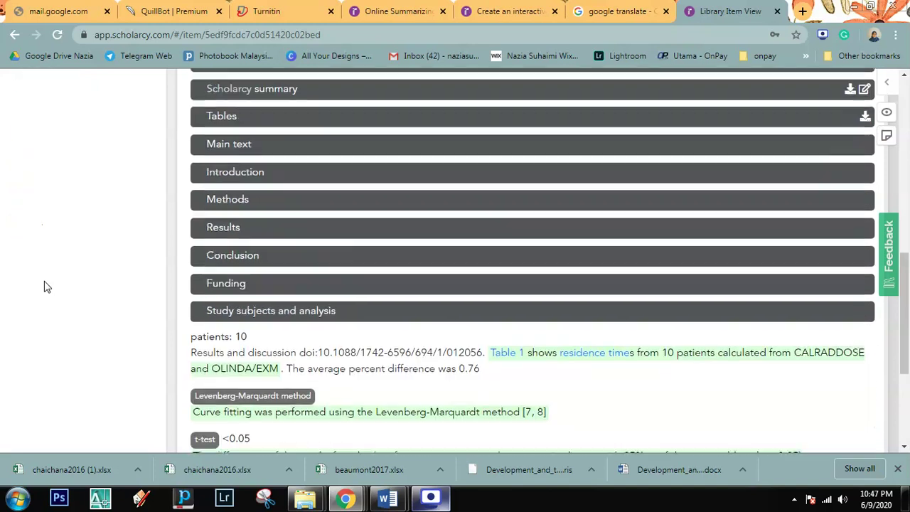
pyautogui.scroll(-1, 45, 287)
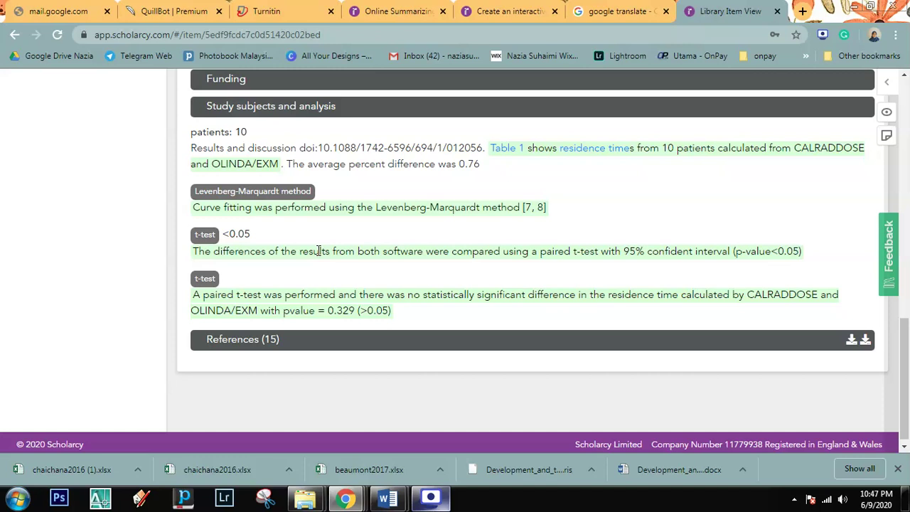
pyautogui.click(227, 107)
pyautogui.scroll(2, 276, 207)
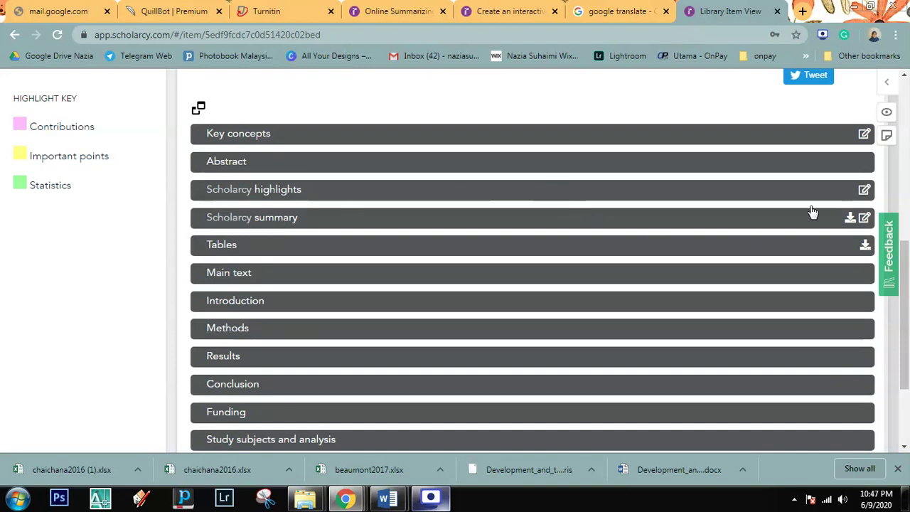
# Step: Delete the 'nuclear medicine' keyword in the Key concepts editor and close it
pyautogui.click(865, 135)
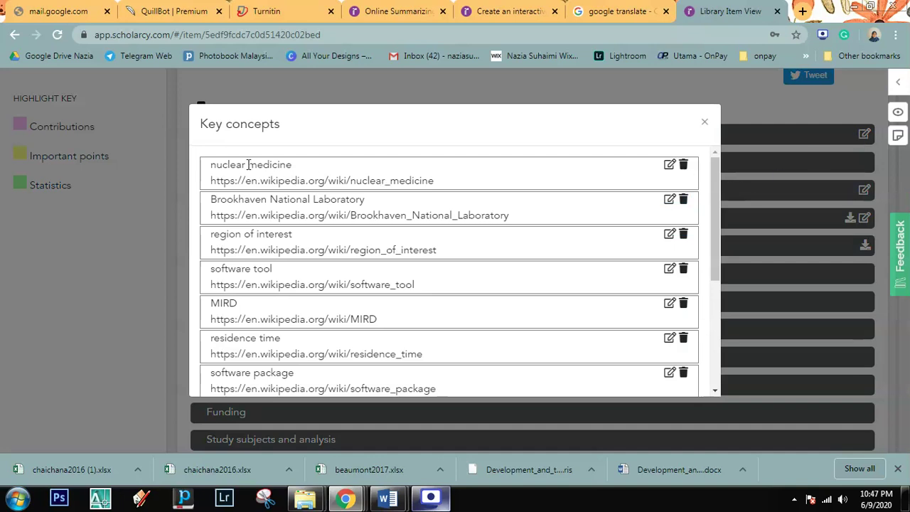
pyautogui.click(670, 167)
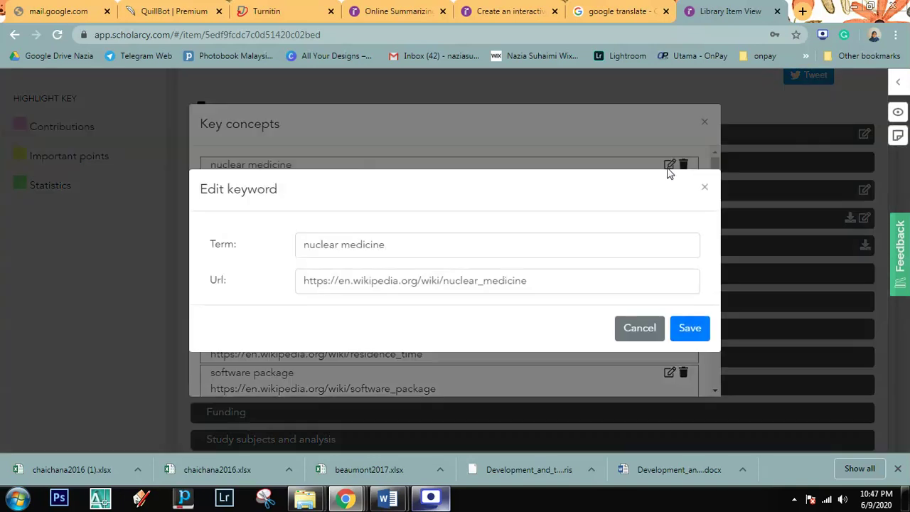
pyautogui.click(646, 340)
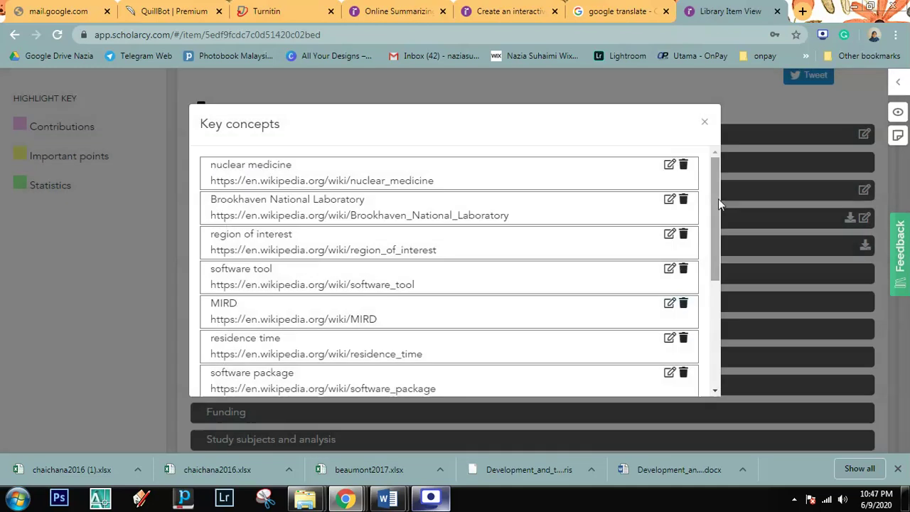
pyautogui.click(684, 165)
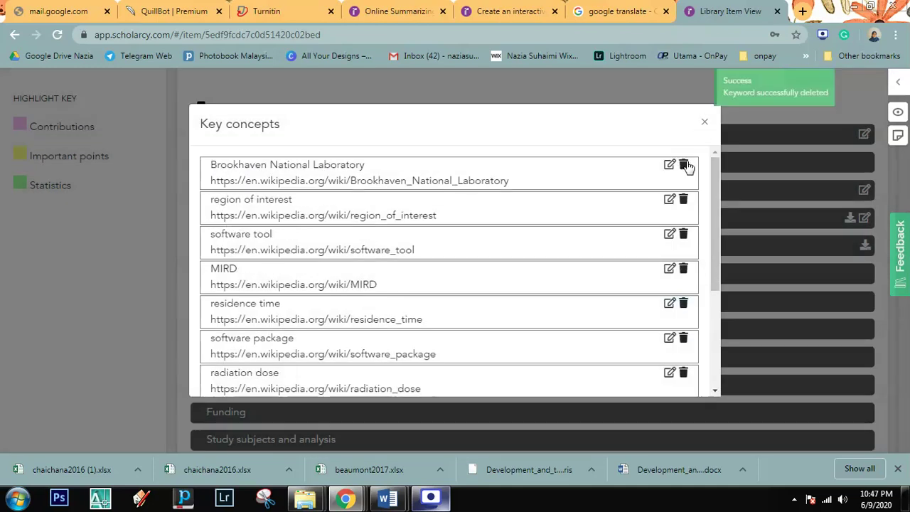
pyautogui.click(706, 126)
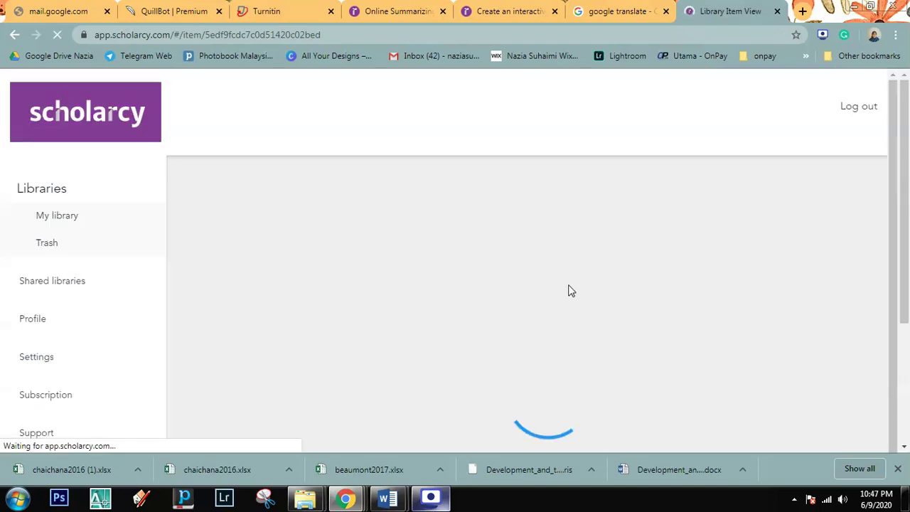
pyautogui.scroll(2, 526, 287)
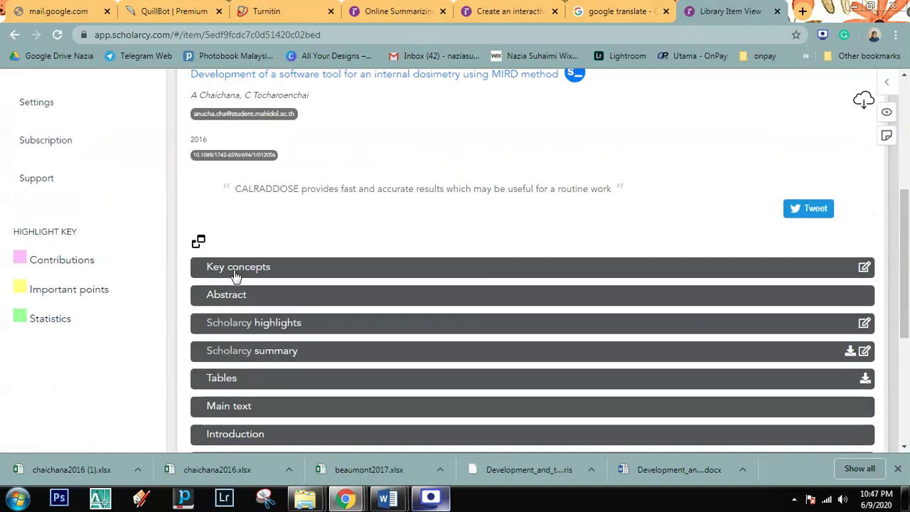
pyautogui.click(234, 270)
pyautogui.click(233, 274)
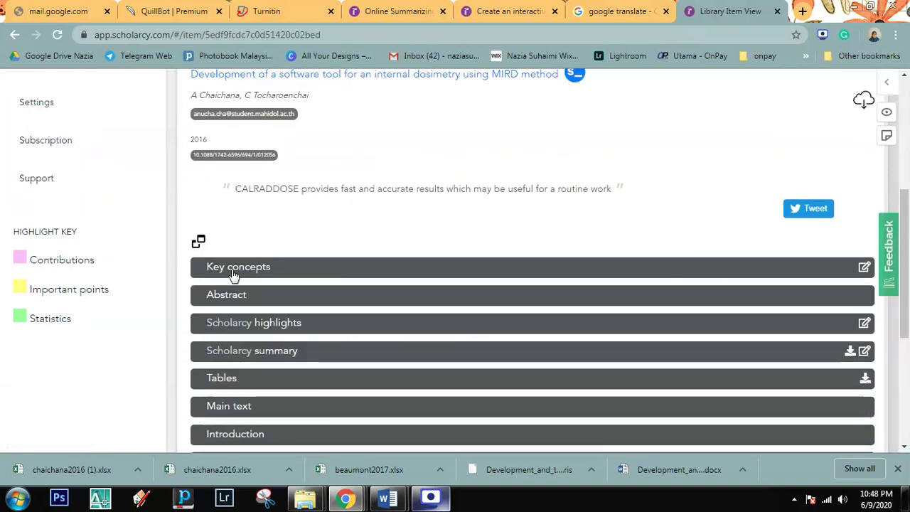
pyautogui.scroll(-2, 395, 297)
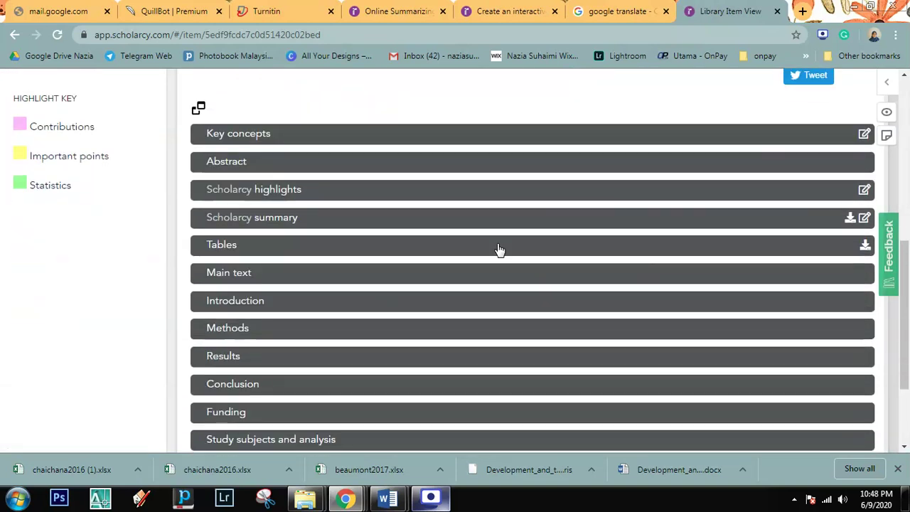
pyautogui.click(850, 219)
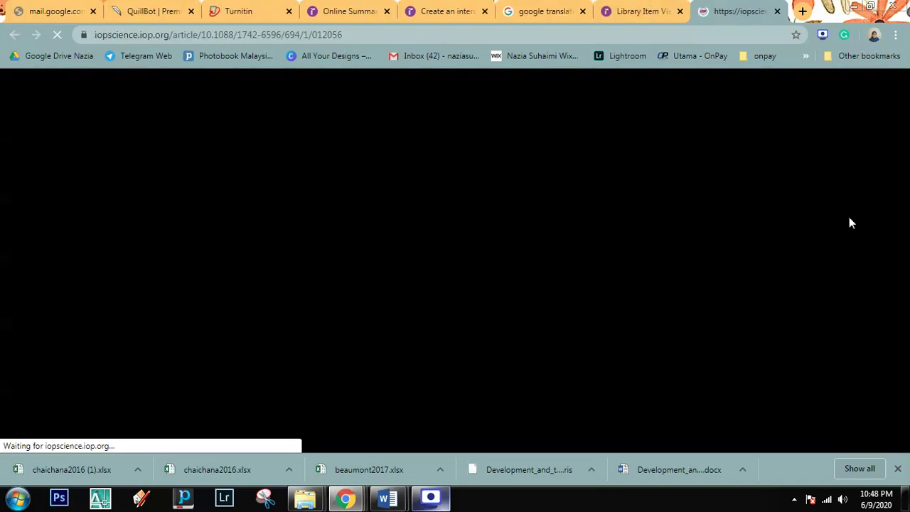
pyautogui.scroll(-5, 817, 235)
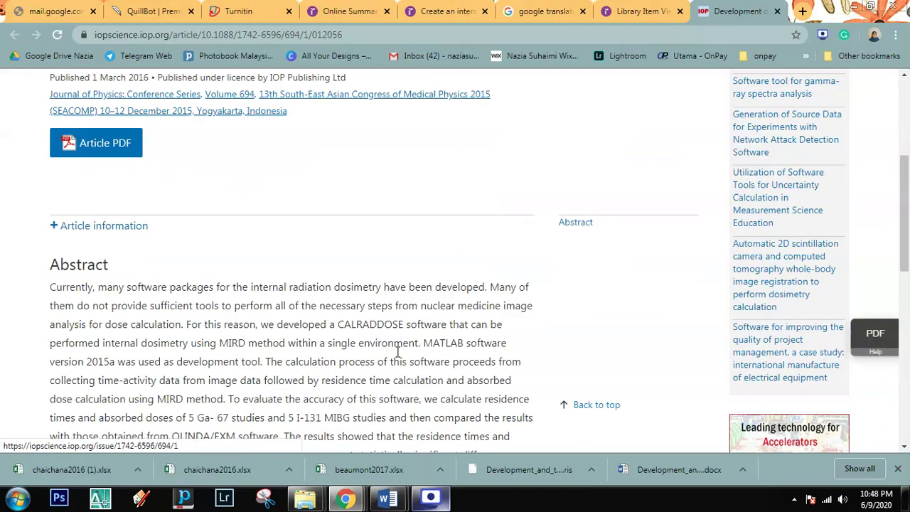
pyautogui.click(777, 11)
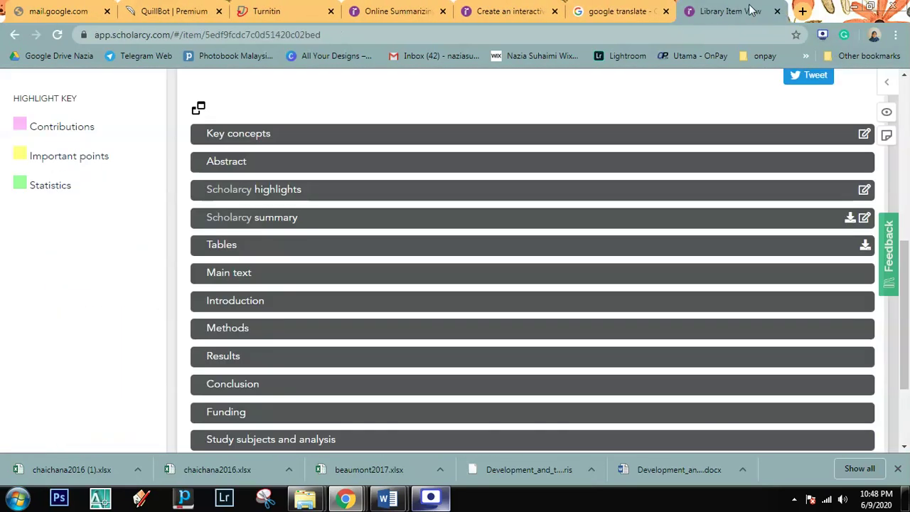
# Step: Download the paper's tables as chaichana2016 (2).xlsx and open it in Excel
pyautogui.click(868, 246)
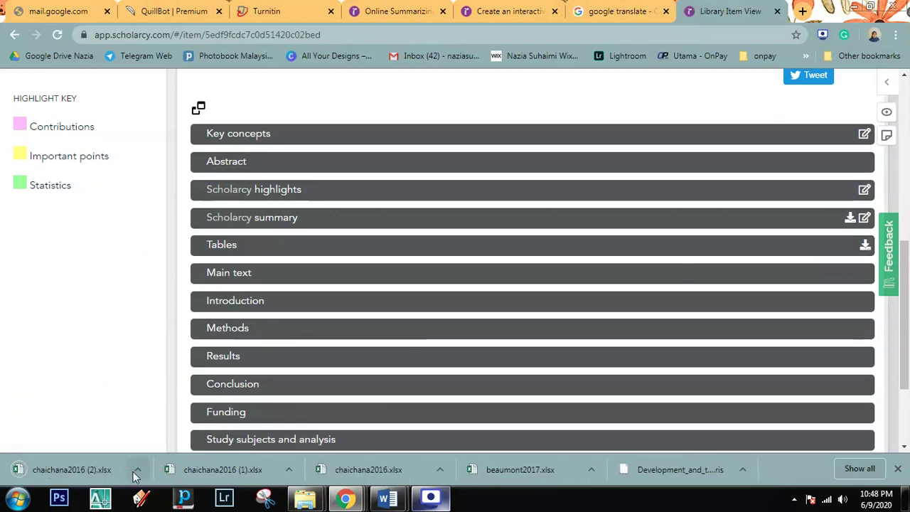
pyautogui.click(137, 469)
pyautogui.click(156, 421)
pyautogui.doubleClick(353, 124)
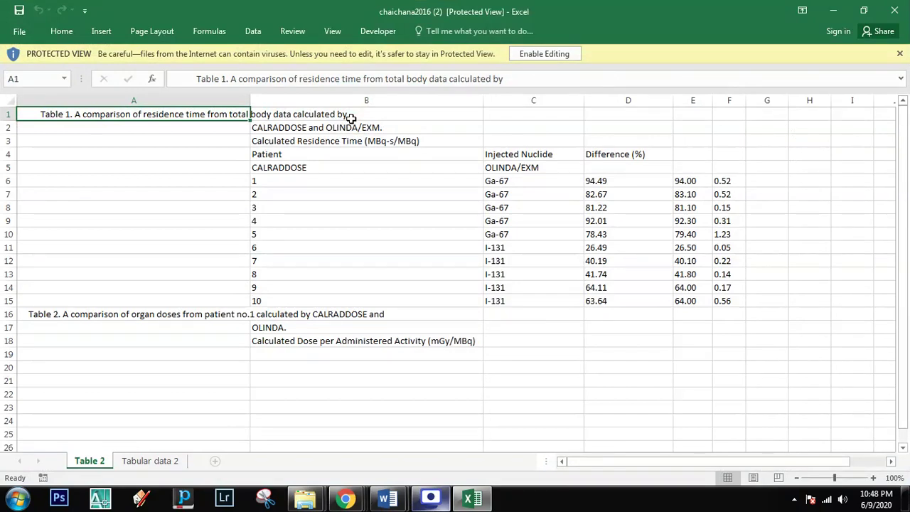
# Step: Close Excel and return to the Scholarcy library item window
pyautogui.click(895, 10)
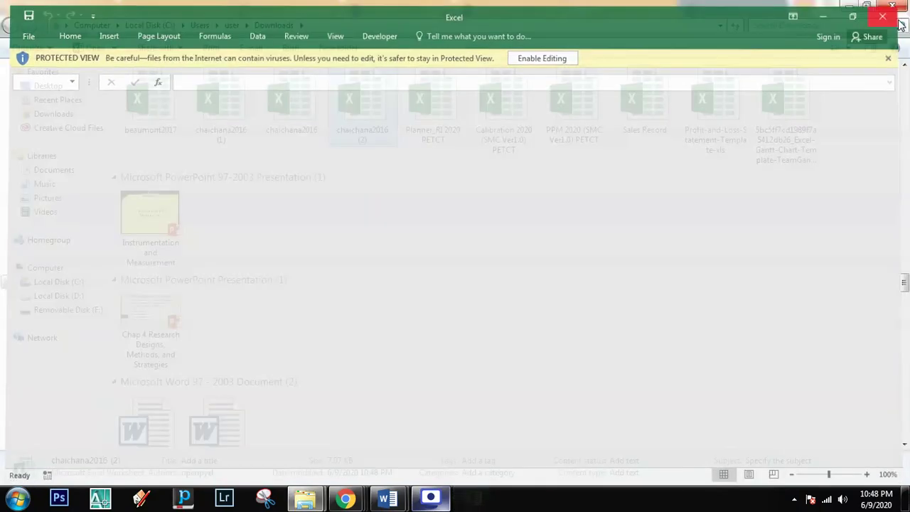
pyautogui.click(348, 498)
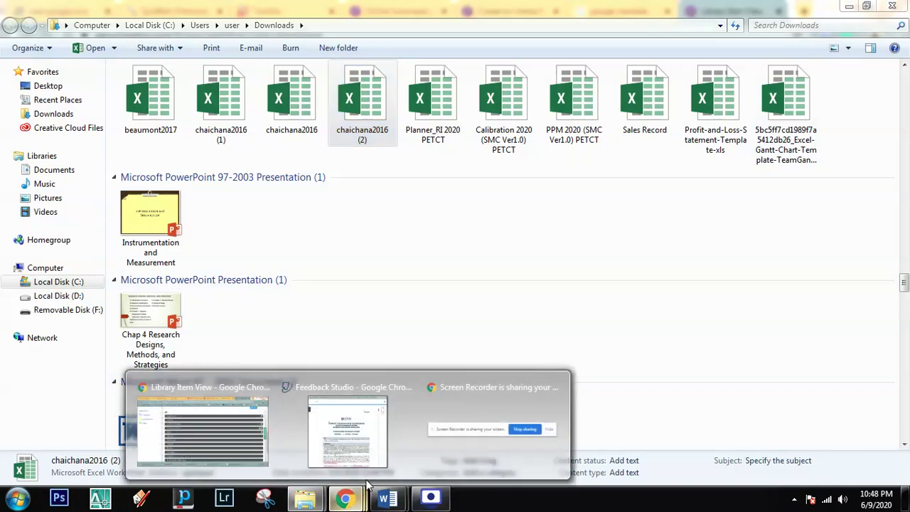
pyautogui.click(235, 437)
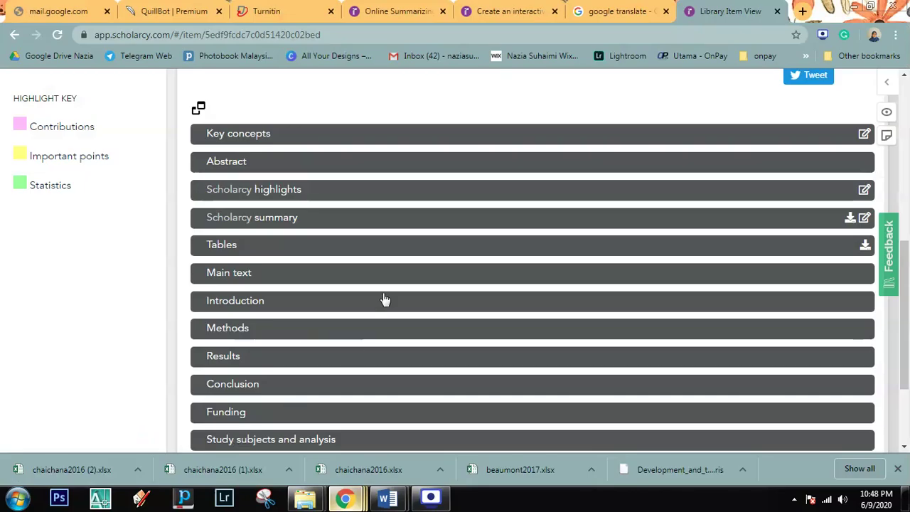
# Step: Export the dosimetry paper's summary as a DOC file and show it in the Downloads folder
pyautogui.scroll(-1, 396, 284)
pyautogui.scroll(-2, 398, 285)
pyautogui.scroll(2, 398, 286)
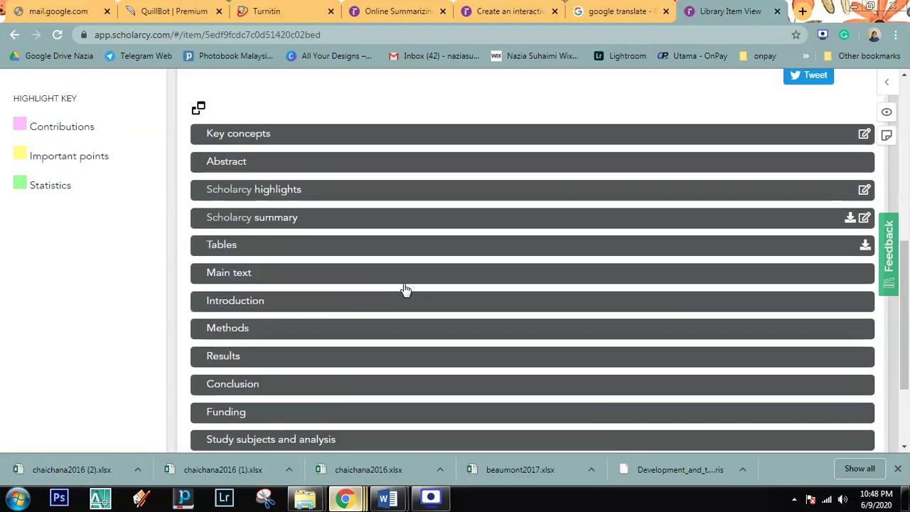
pyautogui.scroll(1, 682, 256)
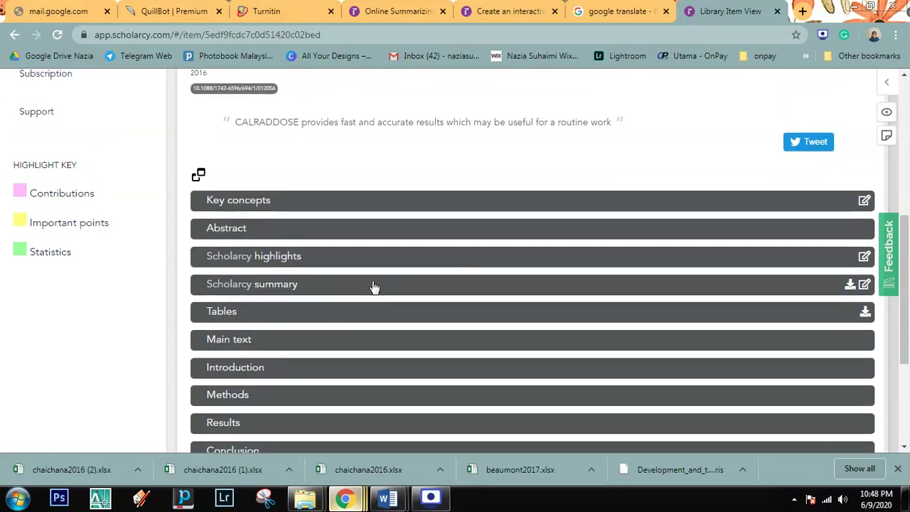
pyautogui.scroll(2, 358, 291)
pyautogui.scroll(1, 357, 291)
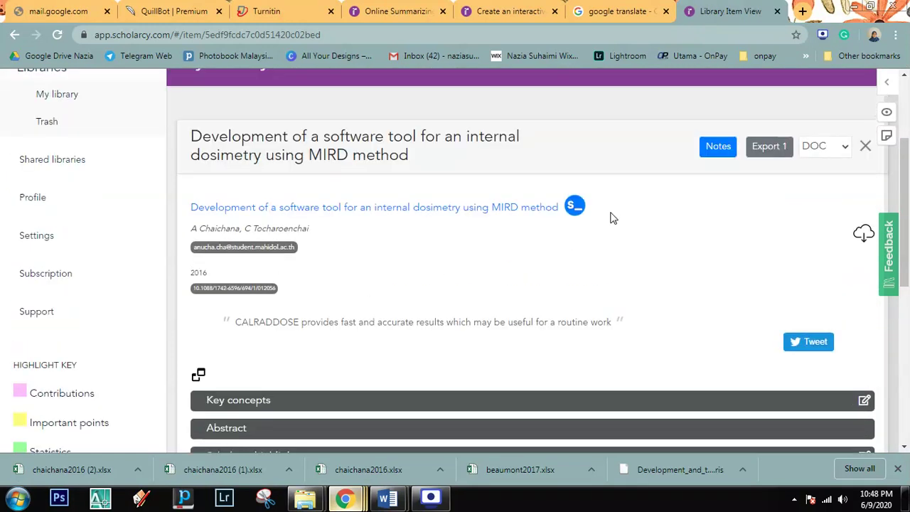
pyautogui.click(818, 146)
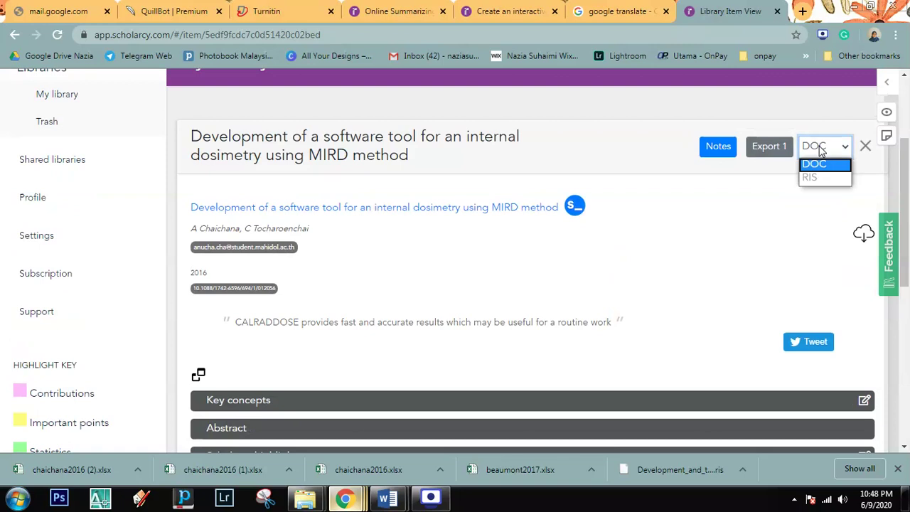
pyautogui.click(813, 201)
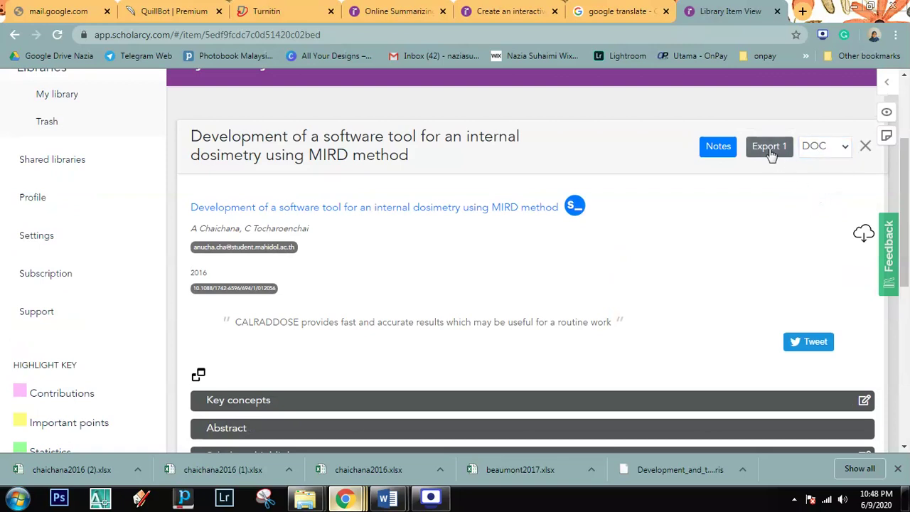
pyautogui.click(769, 147)
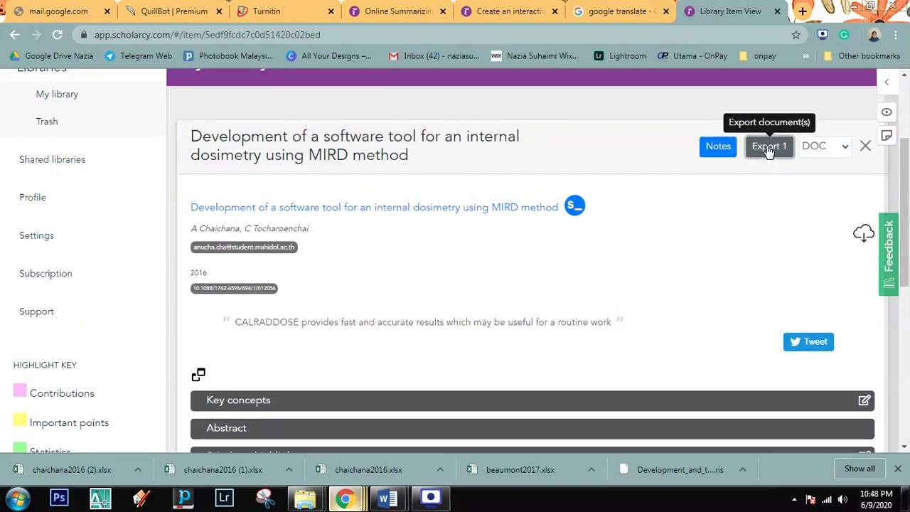
pyautogui.click(137, 469)
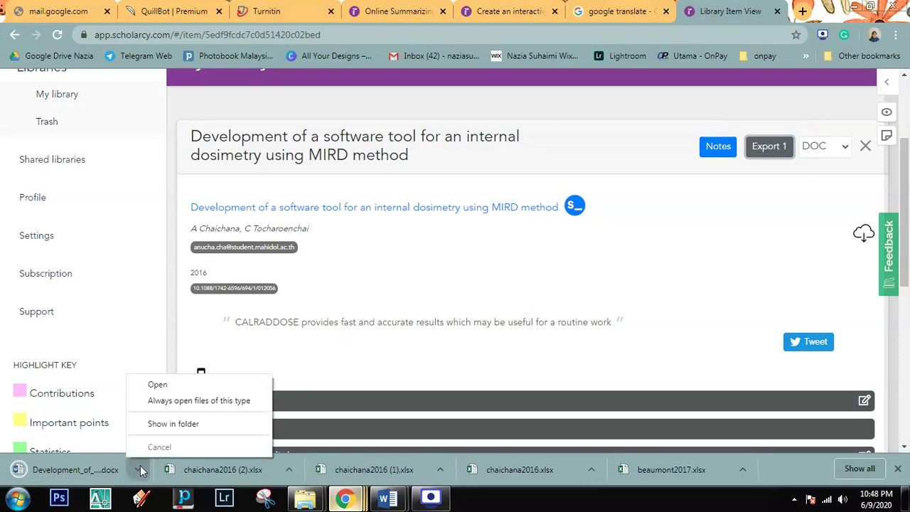
pyautogui.click(173, 424)
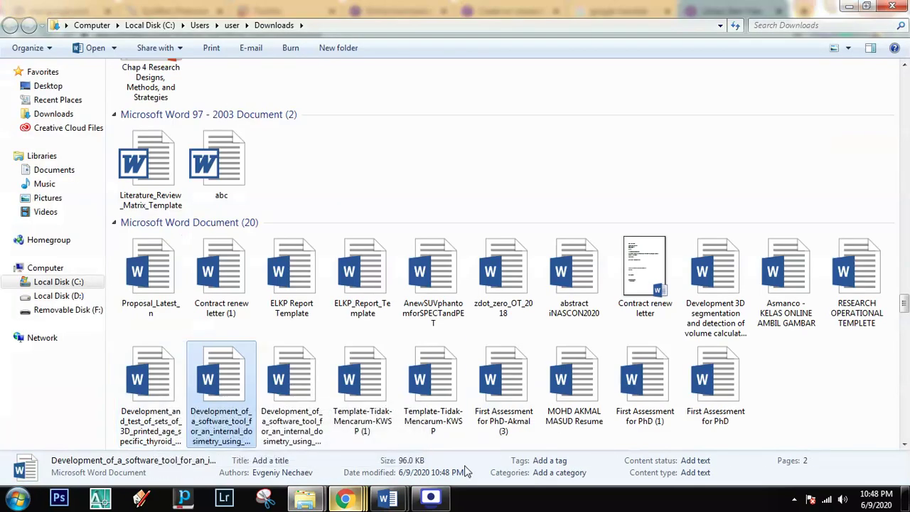
# Step: Open the exported dosimetry summary in Word, enable editing, and scroll down to the abstract
pyautogui.doubleClick(216, 388)
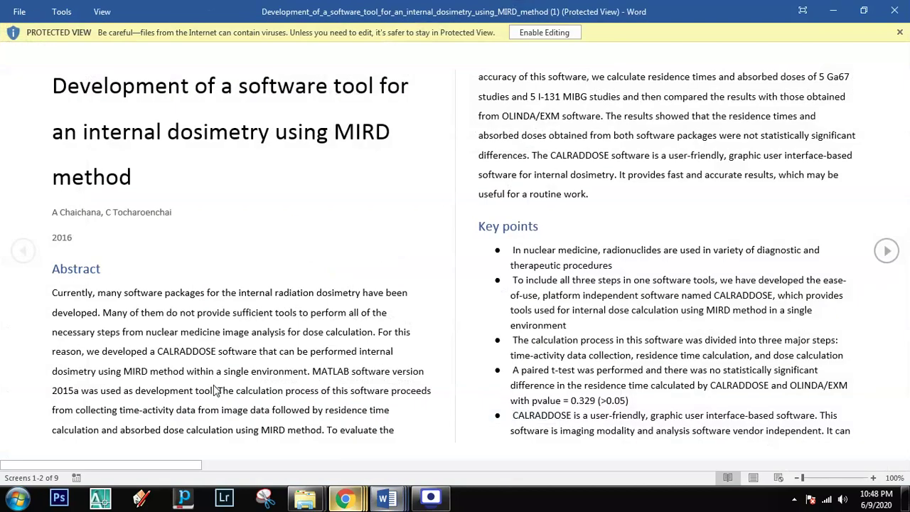
pyautogui.click(538, 34)
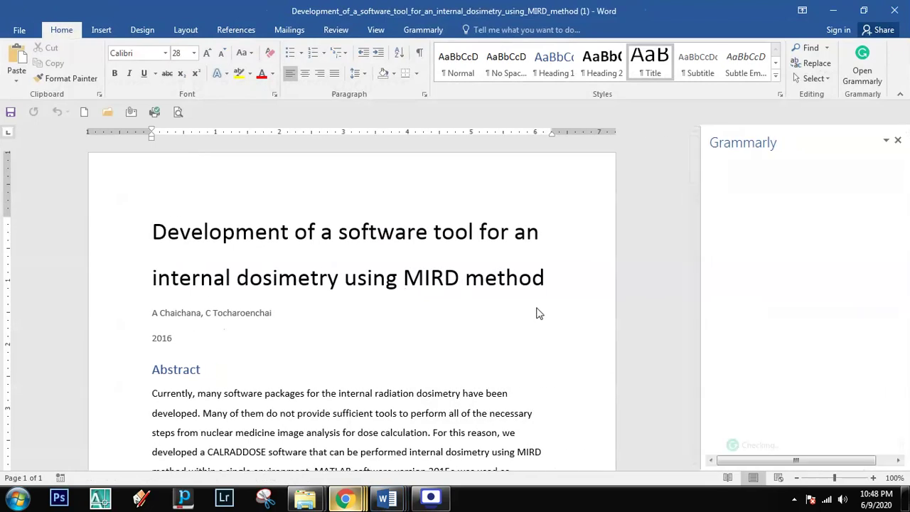
pyautogui.click(538, 312)
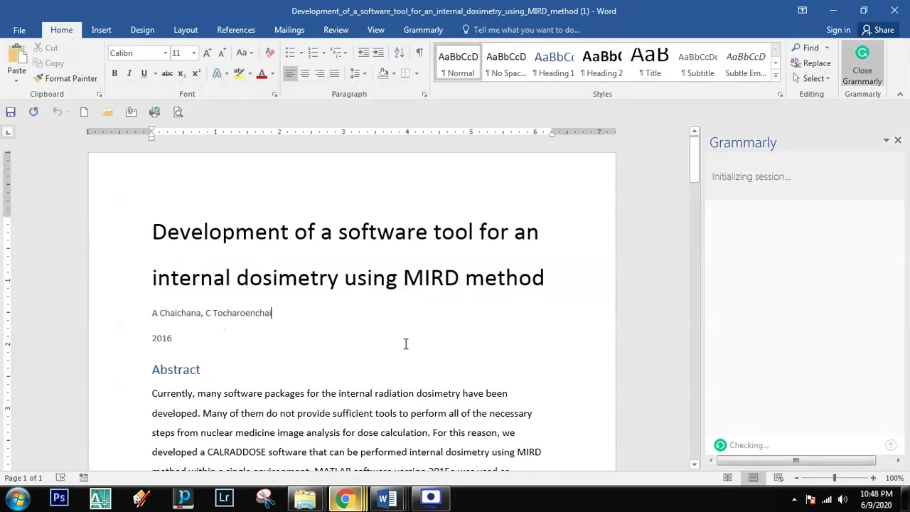
pyautogui.scroll(-3, 392, 345)
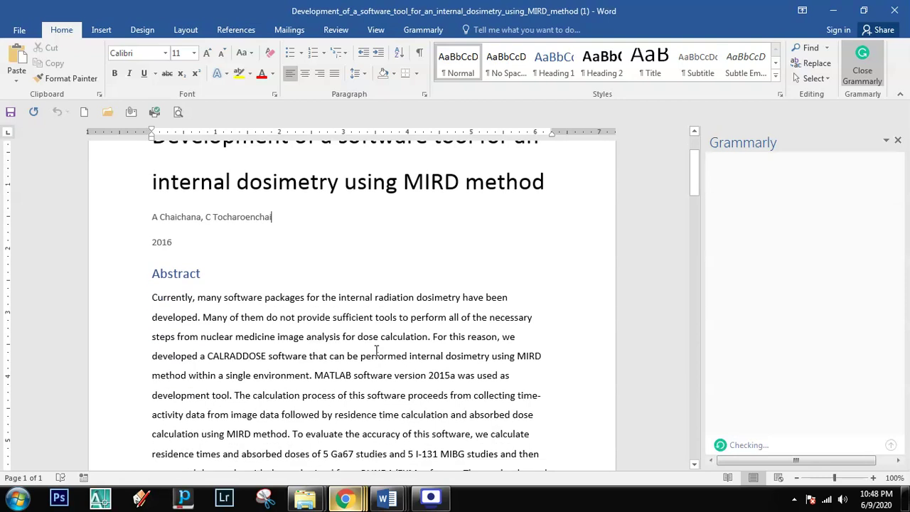
pyautogui.scroll(-2, 374, 352)
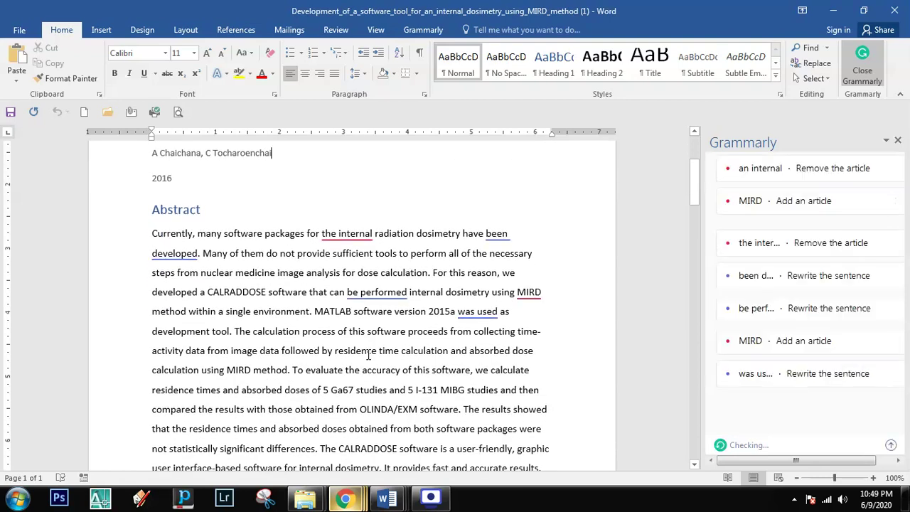
pyautogui.scroll(-3, 369, 353)
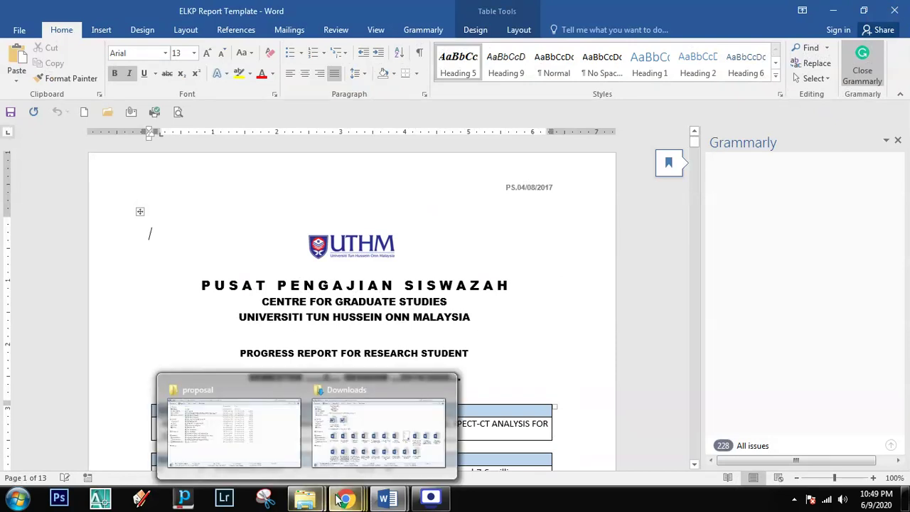
# Step: Return to Scholarcy in Chrome and view the five papers listed in My library
pyautogui.click(244, 435)
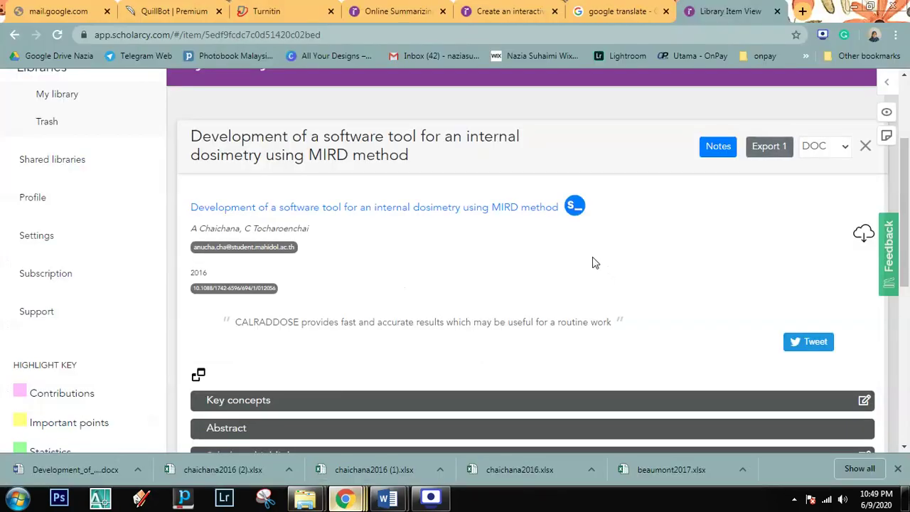
pyautogui.scroll(-1, 702, 286)
pyautogui.scroll(-1, 640, 299)
pyautogui.scroll(2, 595, 306)
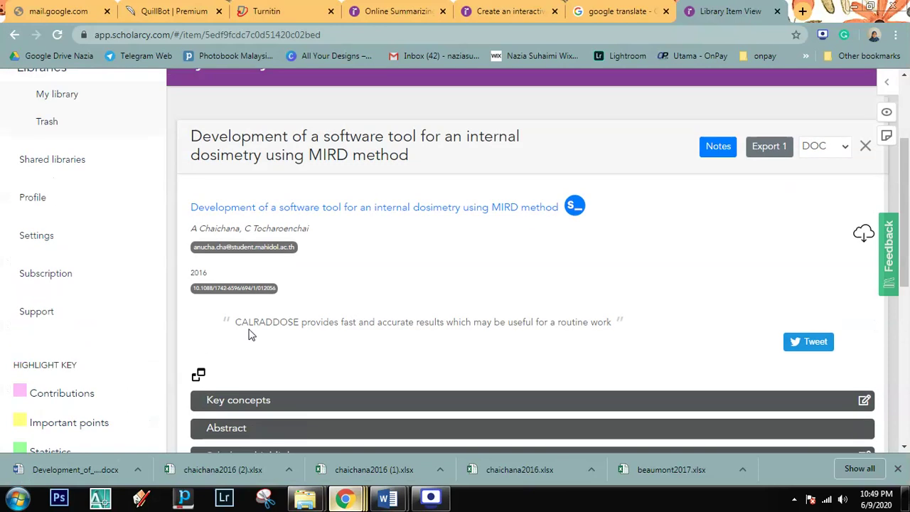
pyautogui.scroll(1, 84, 234)
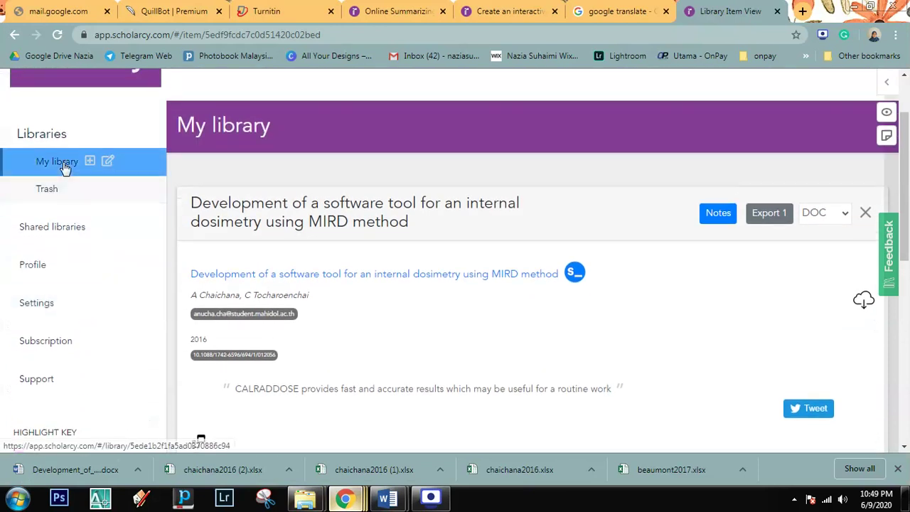
pyautogui.click(66, 169)
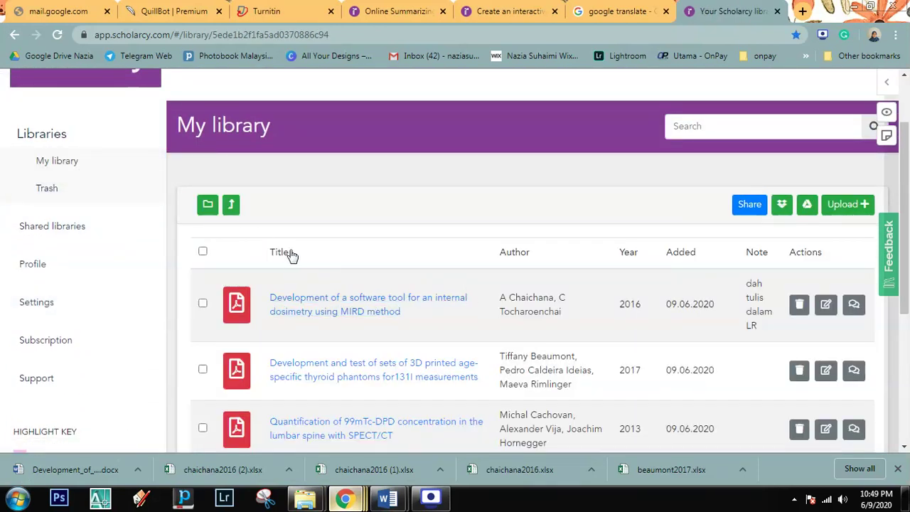
pyautogui.scroll(-3, 272, 297)
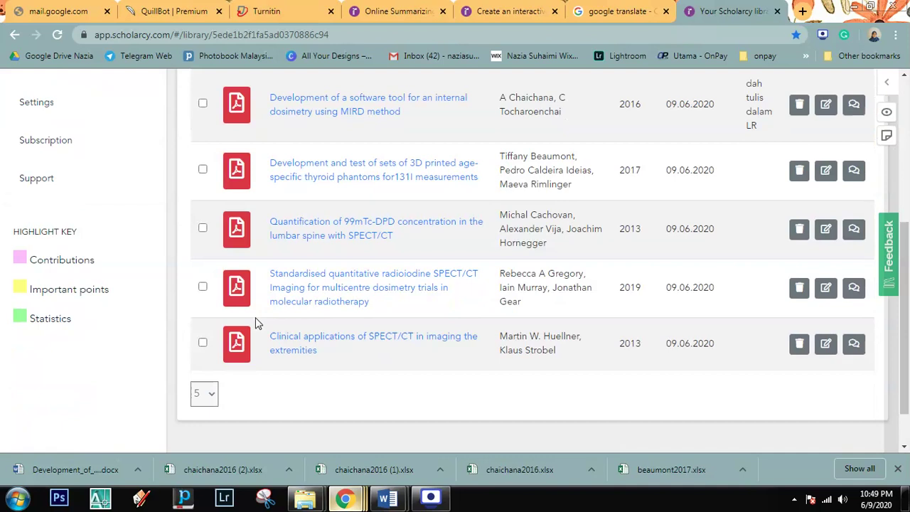
pyautogui.scroll(4, 259, 323)
# Step: Create a library folder named 'Development Software', correcting the misspelled name first
pyautogui.click(207, 290)
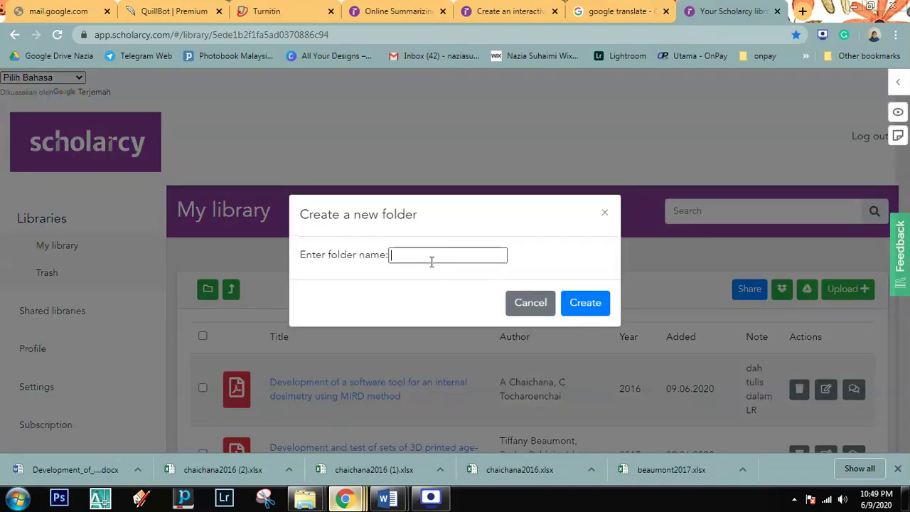
pyautogui.write('DE')
pyautogui.write('elopment Software')
pyautogui.click(396, 260)
pyautogui.write('e')
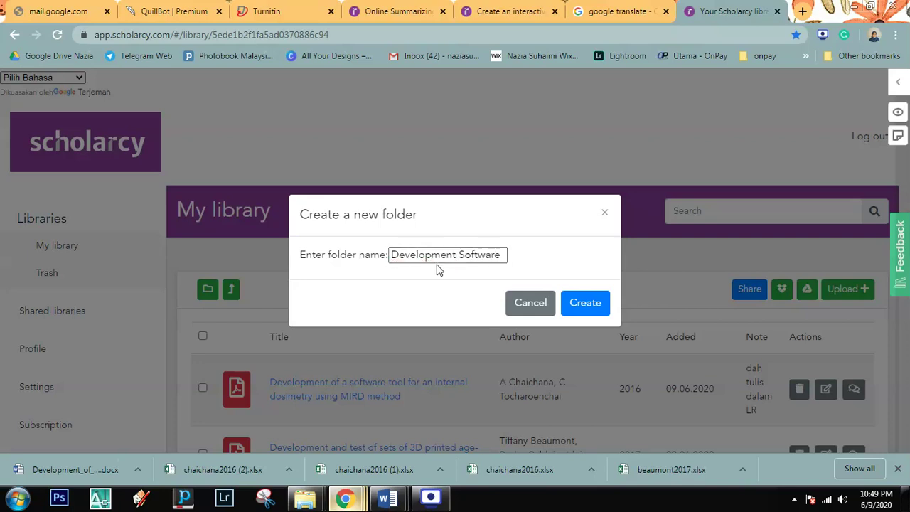
pyautogui.click(586, 304)
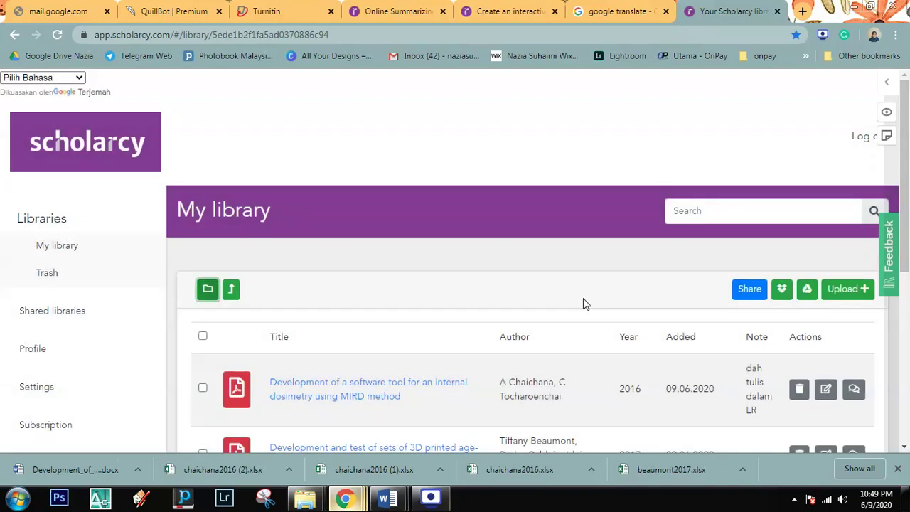
# Step: Tick all five papers: MIRD dosimetry, thyroid phantoms, 99mTc-DPD, radioiodine SPECT/CT and clinical SPECT/CT
pyautogui.scroll(-1, 583, 315)
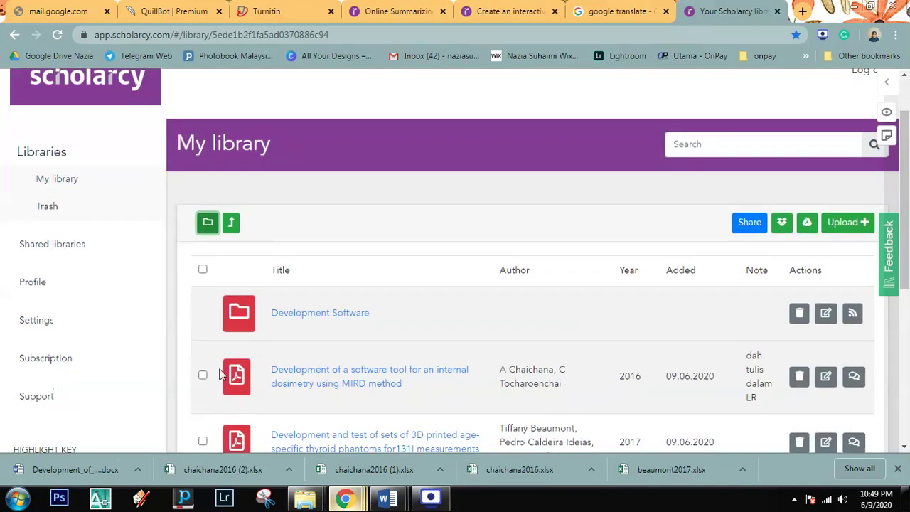
pyautogui.scroll(-2, 288, 378)
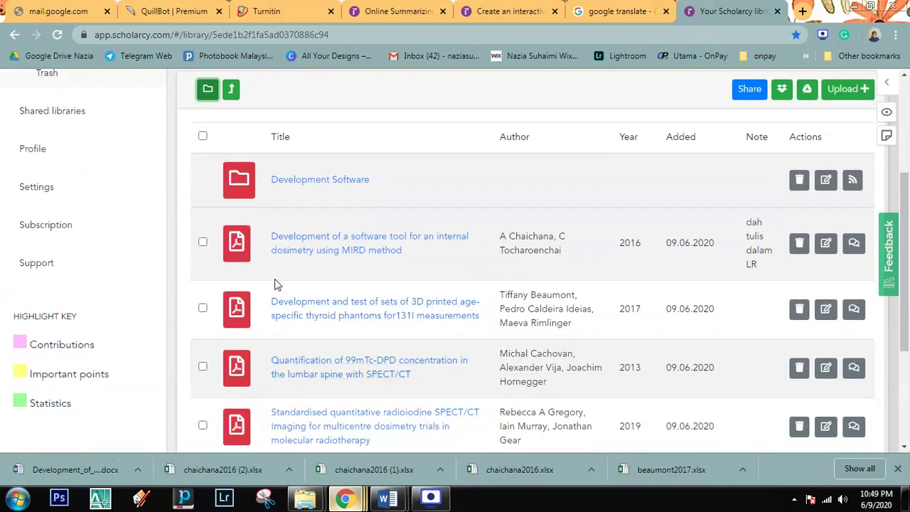
pyautogui.click(203, 244)
pyautogui.click(203, 309)
pyautogui.click(203, 367)
pyautogui.scroll(-1, 205, 356)
pyautogui.click(203, 360)
pyautogui.click(202, 416)
pyautogui.scroll(-2, 311, 382)
pyautogui.scroll(5, 311, 382)
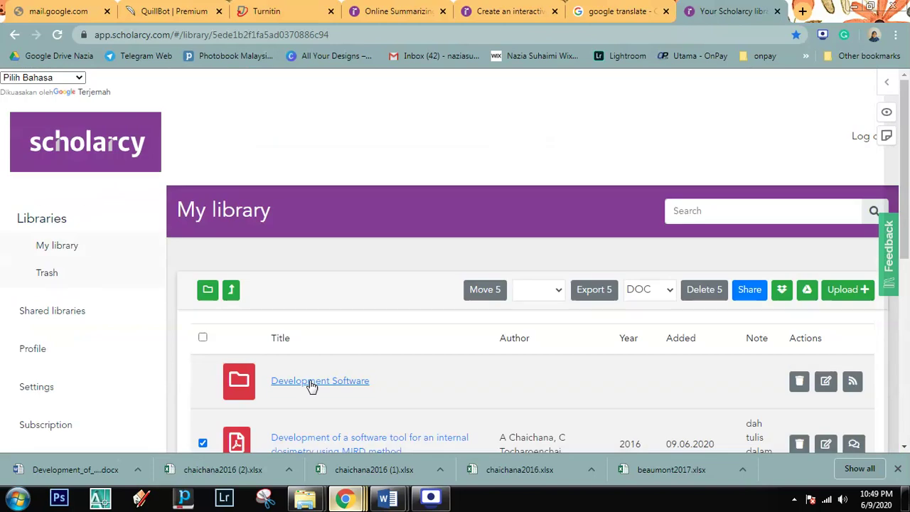
# Step: Move the selected papers into Development Software and open that folder
pyautogui.click(542, 290)
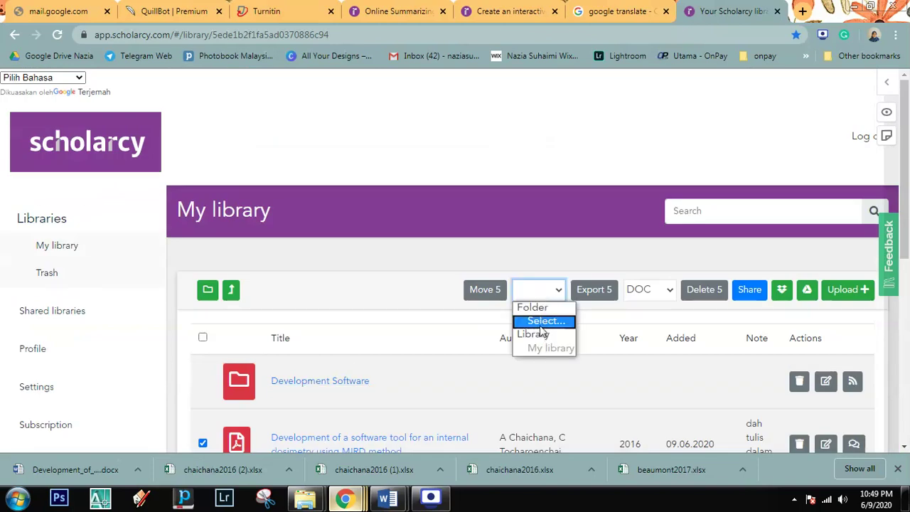
pyautogui.click(544, 322)
pyautogui.click(283, 261)
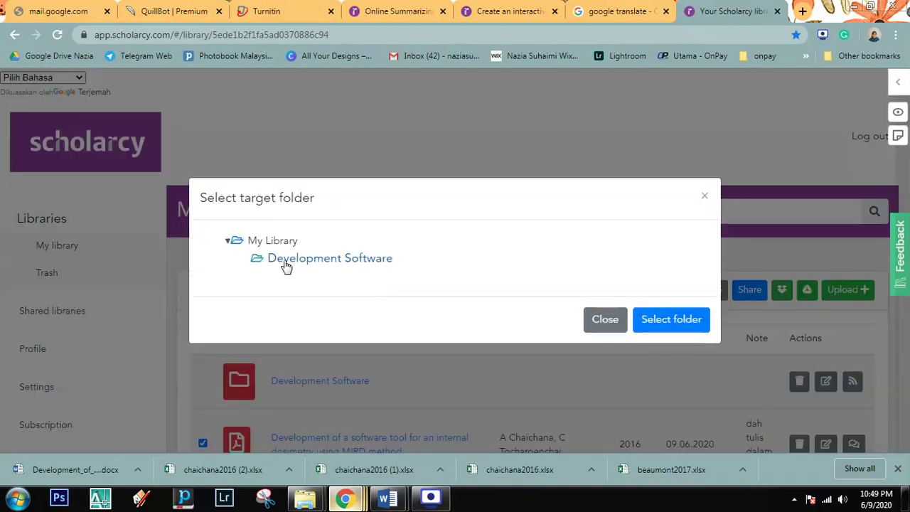
pyautogui.click(667, 320)
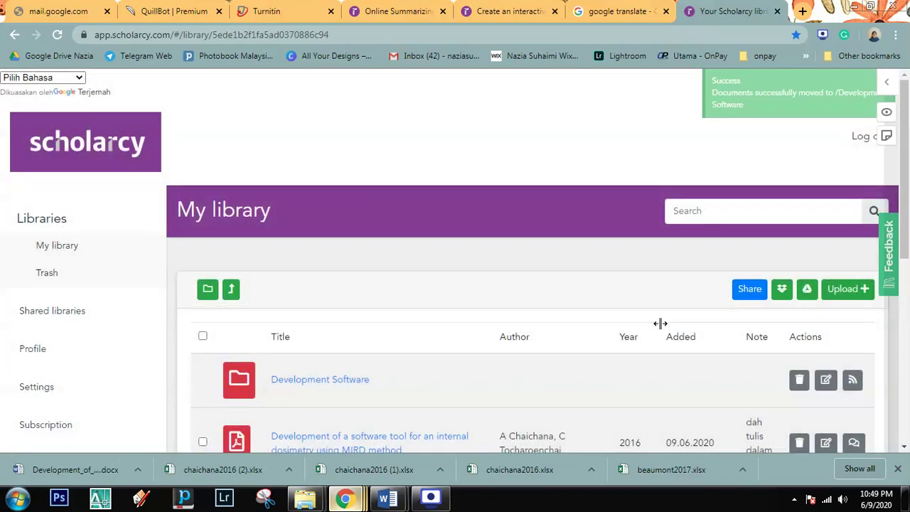
pyautogui.scroll(-1, 510, 325)
pyautogui.click(349, 315)
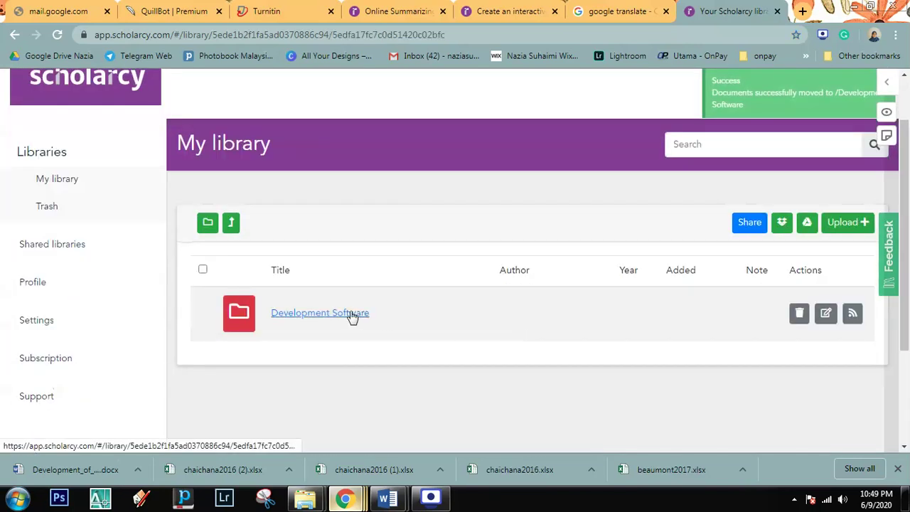
pyautogui.scroll(-2, 346, 331)
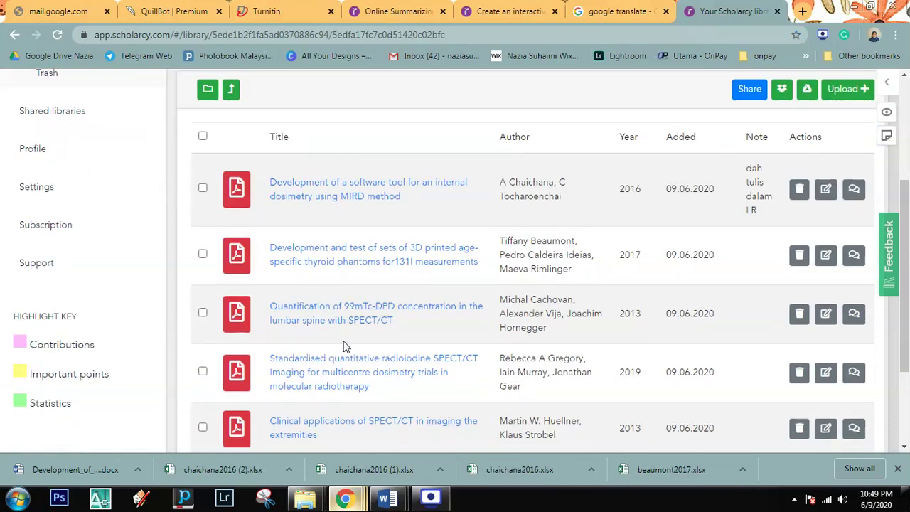
pyautogui.scroll(-2, 344, 346)
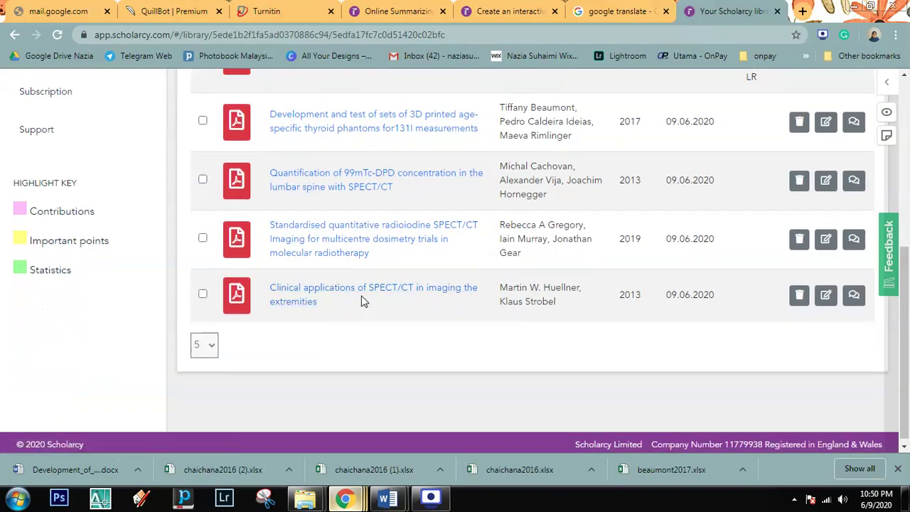
pyautogui.scroll(2, 569, 254)
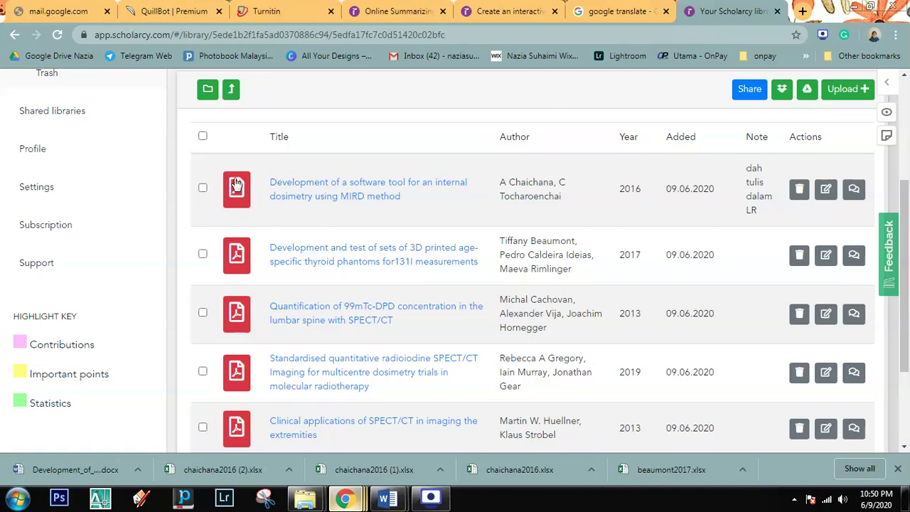
# Step: Go up to My library and create a folder named 'Image segmentation' with a capital I
pyautogui.scroll(1, 697, 163)
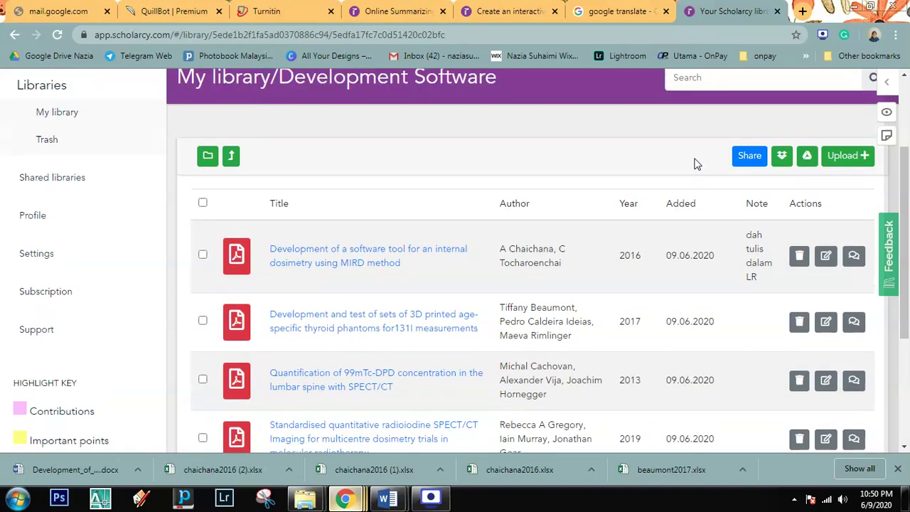
pyautogui.click(232, 161)
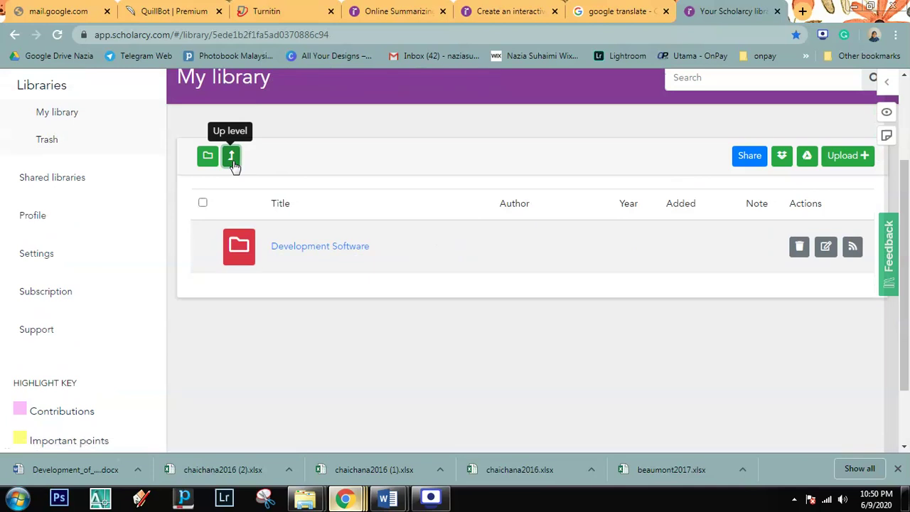
pyautogui.click(207, 161)
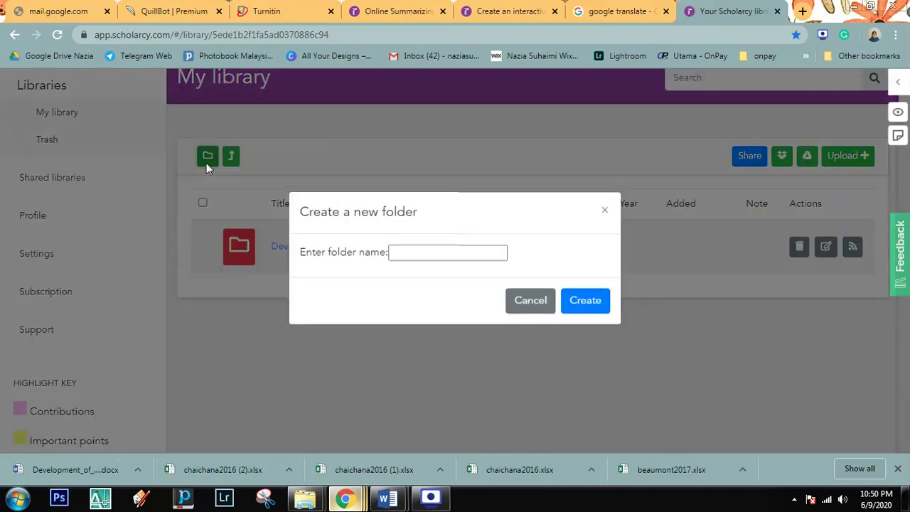
pyautogui.click(407, 256)
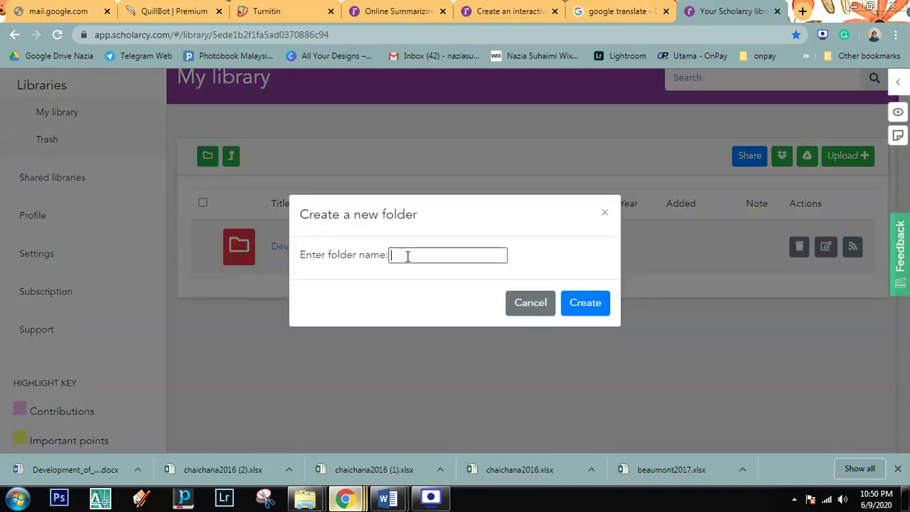
pyautogui.write('image segmenta')
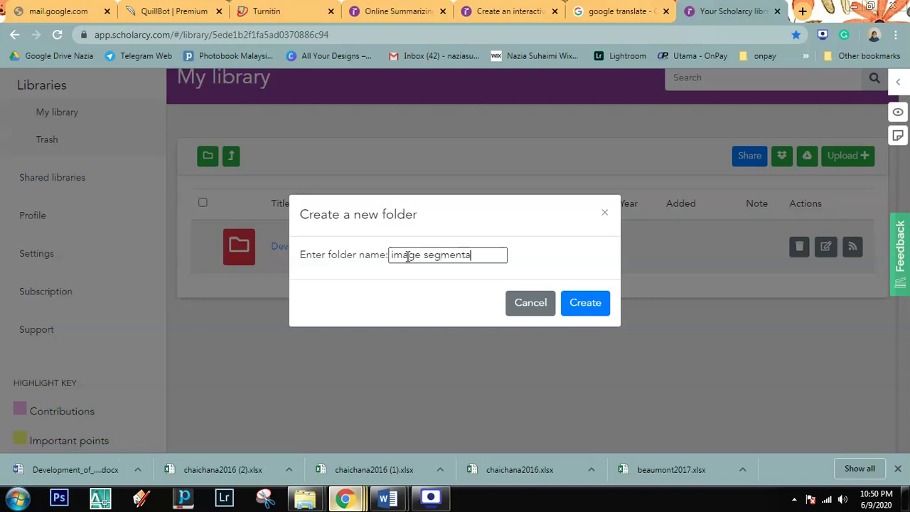
pyautogui.write('tion')
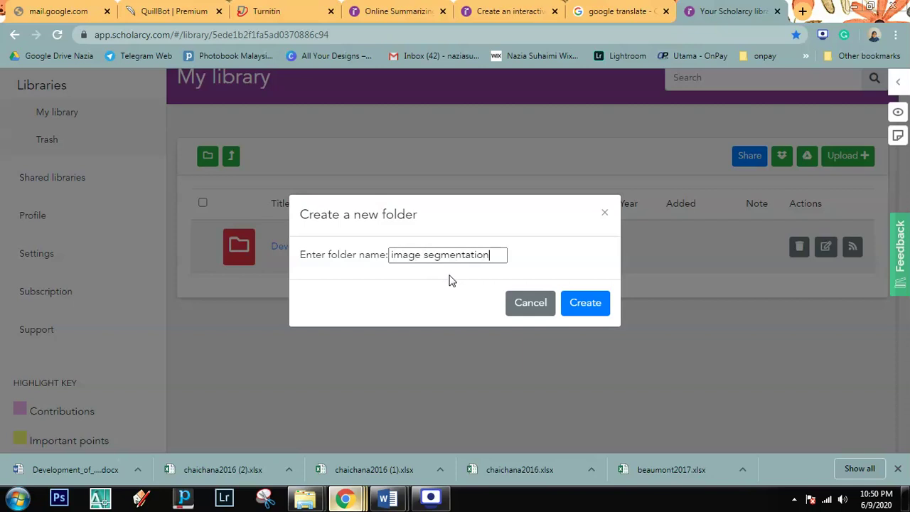
pyautogui.click(393, 255)
pyautogui.press('BackSpace')
pyautogui.write('I')
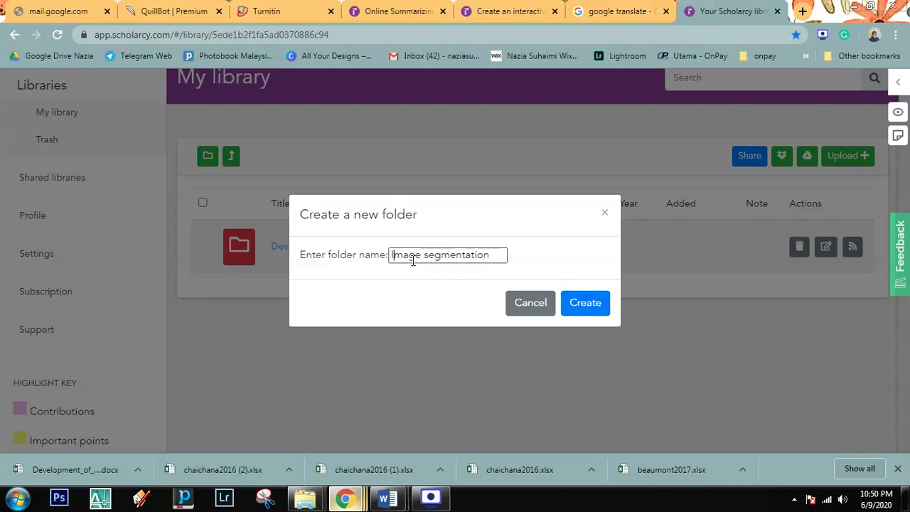
pyautogui.click(587, 304)
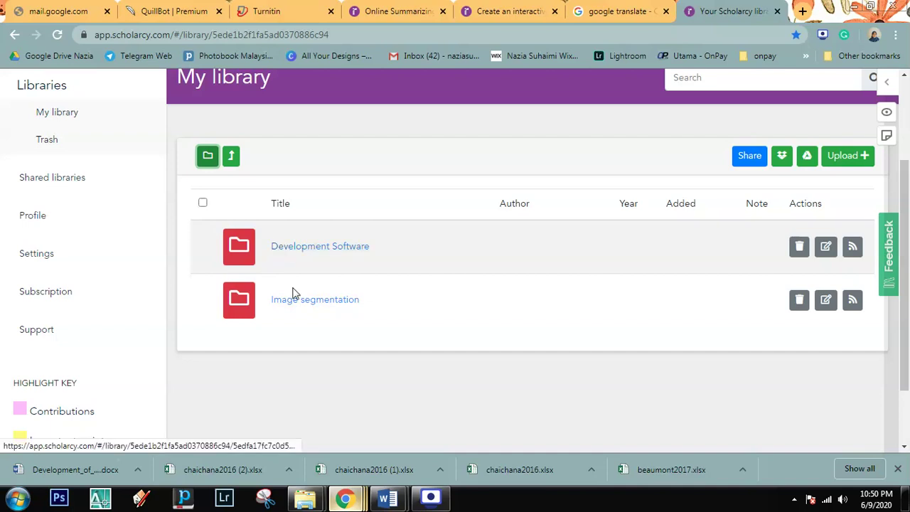
# Step: Create a 'Literature Review' folder, fixing the 'Riview' typo, and open it
pyautogui.click(207, 156)
pyautogui.click(396, 253)
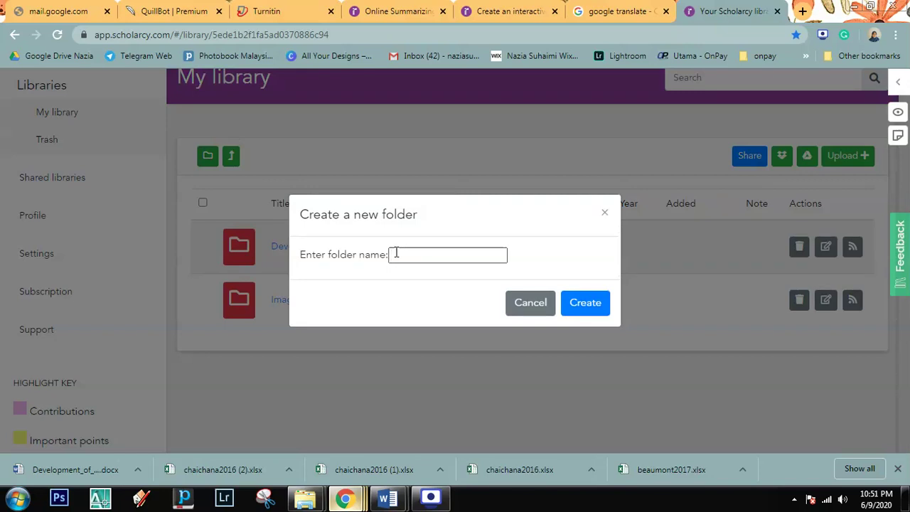
pyautogui.write('Literature Riview')
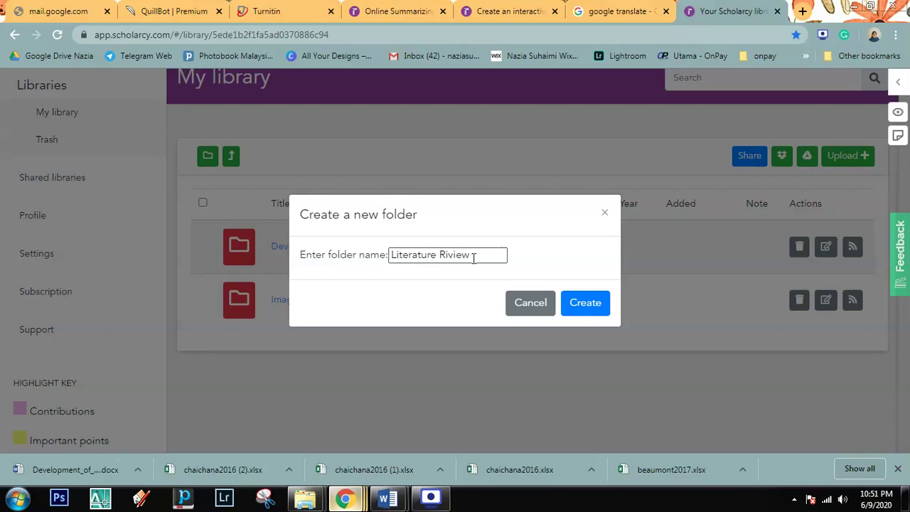
pyautogui.press('Left')
pyautogui.press('Left')
pyautogui.press('Left')
pyautogui.press('Left')
pyautogui.press('BackSpace')
pyautogui.write('e')
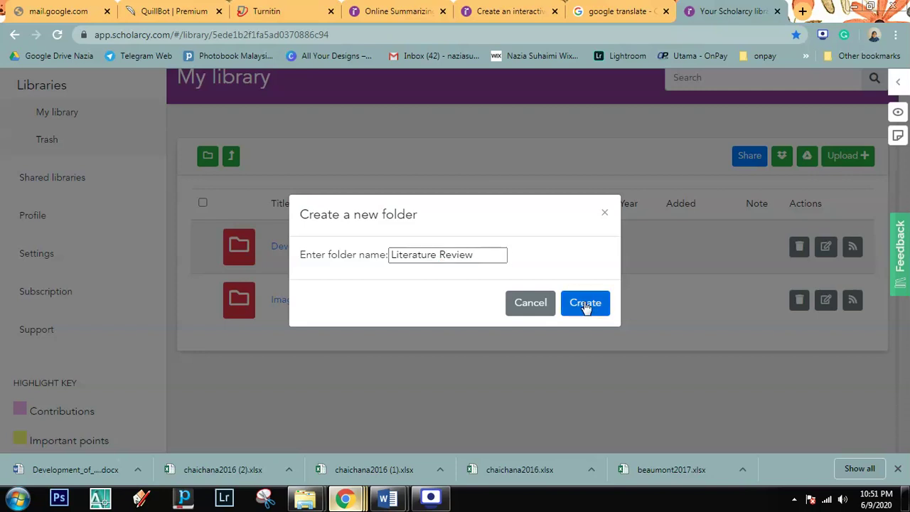
pyautogui.click(586, 304)
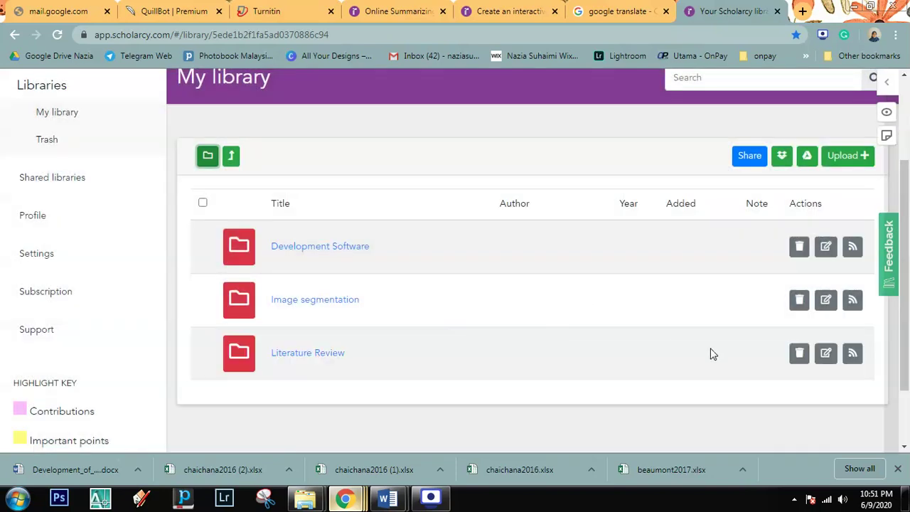
pyautogui.click(288, 357)
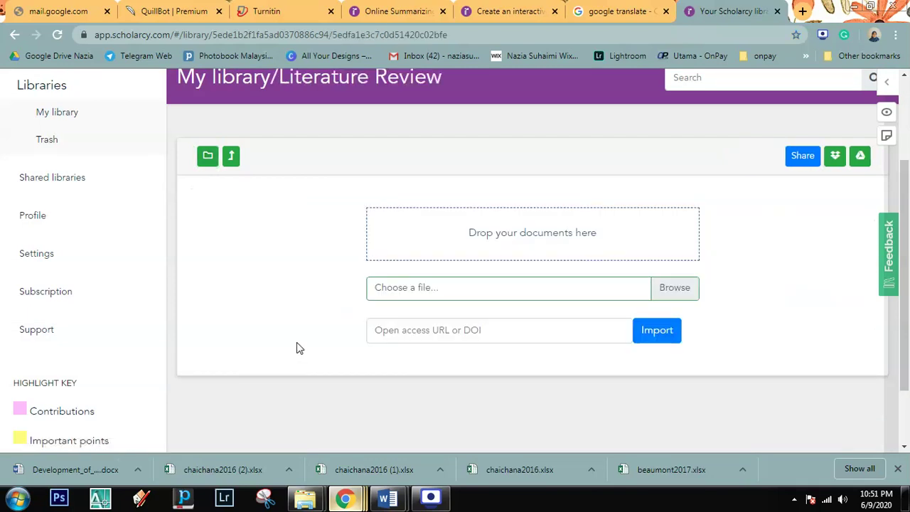
# Step: Create a Tajuk 1 subfolder inside Literature Review, then reopen Literature Review
pyautogui.scroll(-1, 291, 284)
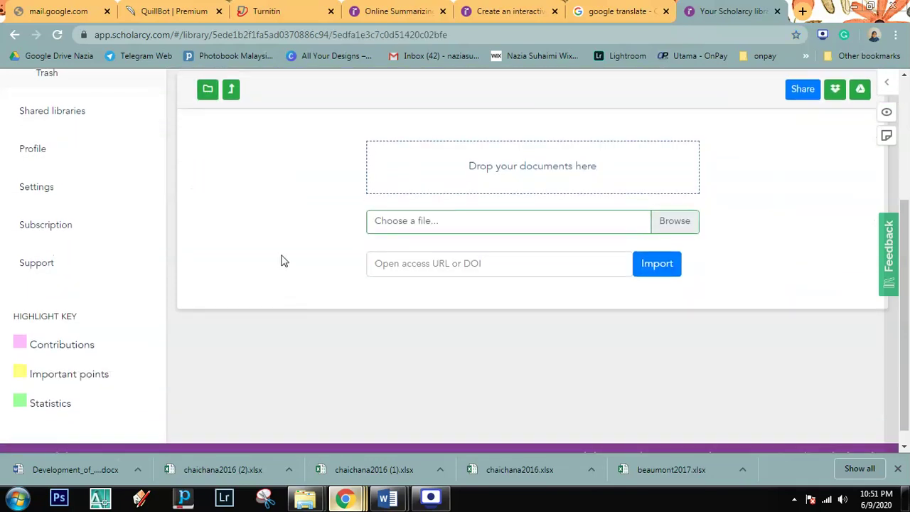
pyautogui.scroll(1, 281, 261)
pyautogui.click(206, 157)
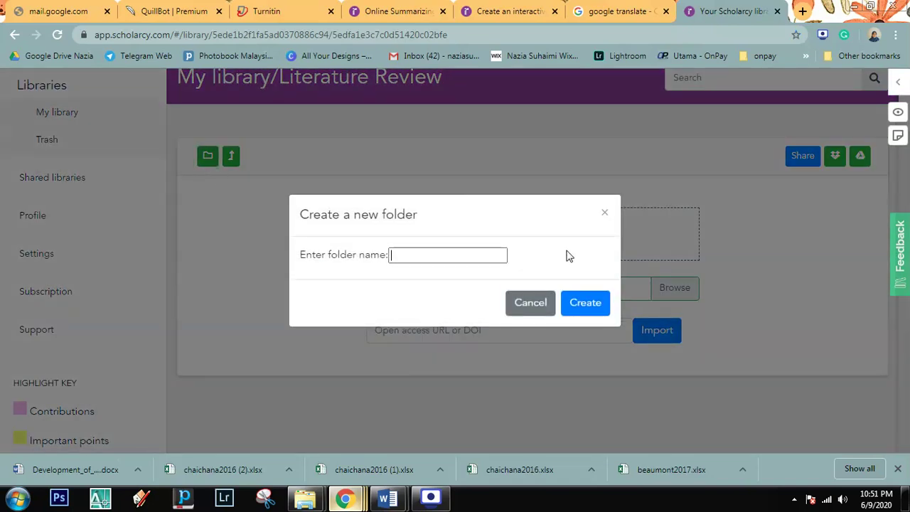
pyautogui.write('Tajuk 1')
pyautogui.click(589, 302)
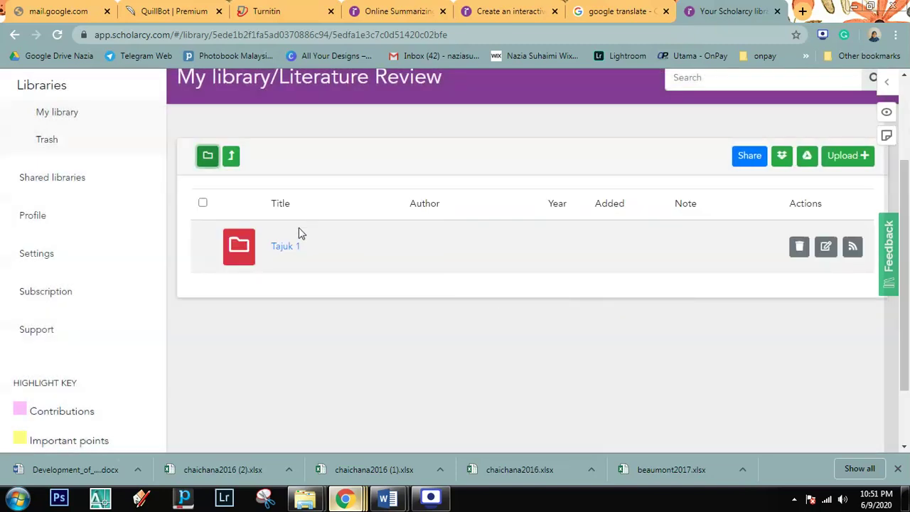
pyautogui.click(231, 158)
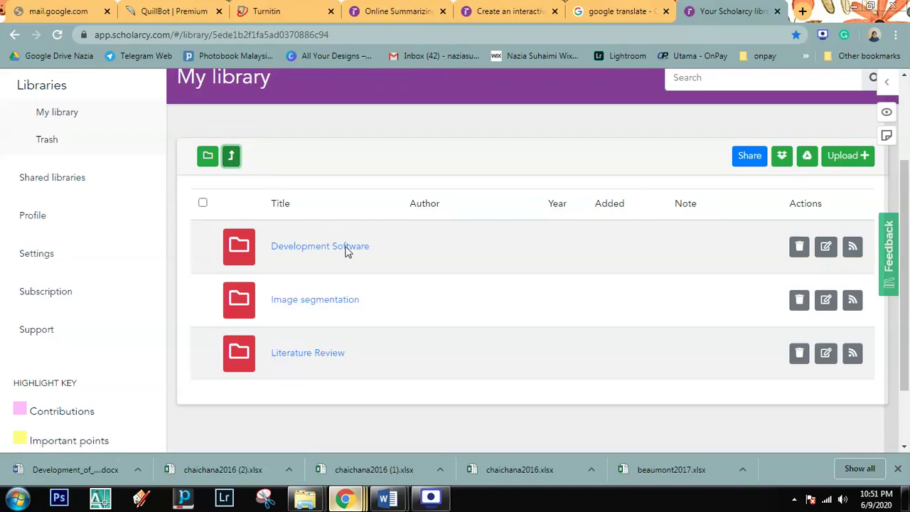
pyautogui.click(320, 355)
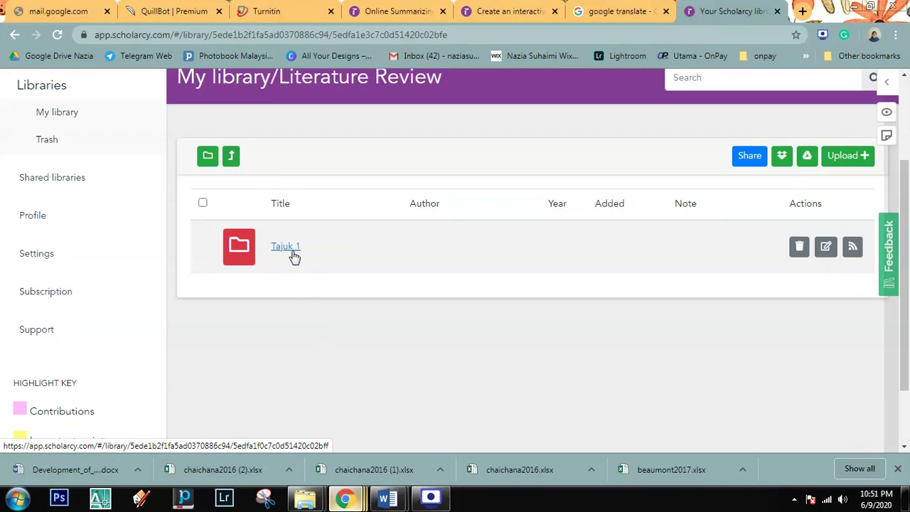
# Step: Add subfolders Tajuk 2 and Tajuk 3, then go back up to My library
pyautogui.click(206, 158)
pyautogui.click(409, 254)
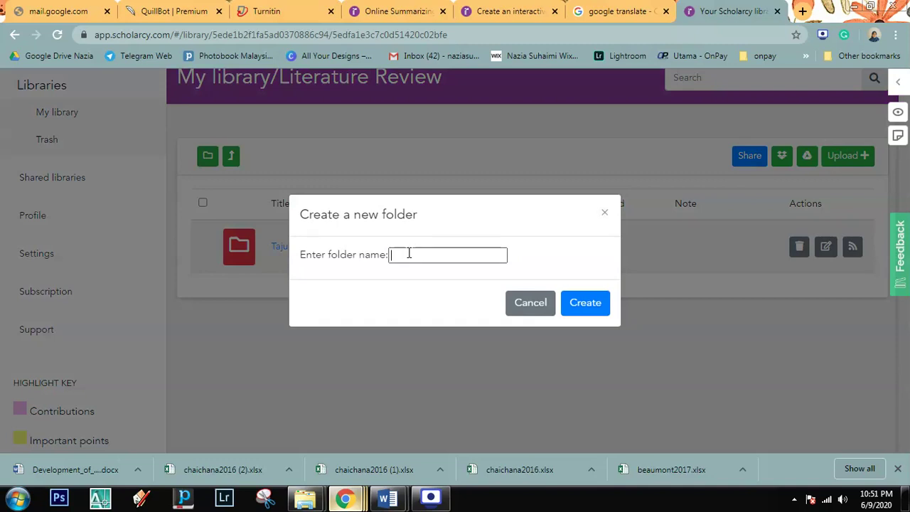
pyautogui.write('Tajuk 2')
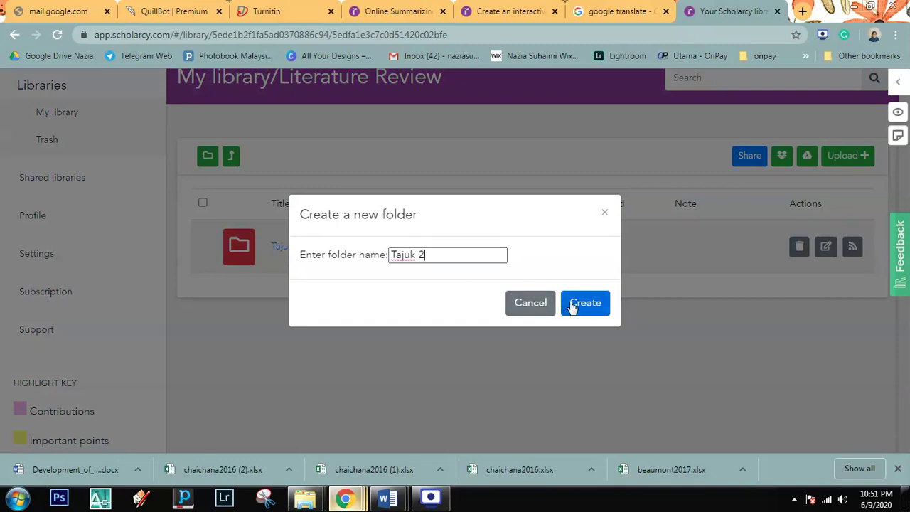
pyautogui.click(574, 304)
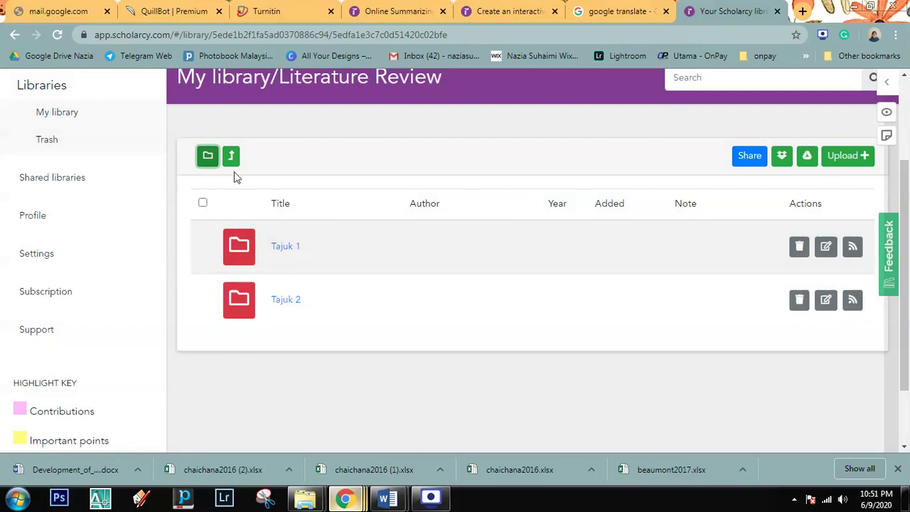
pyautogui.click(208, 157)
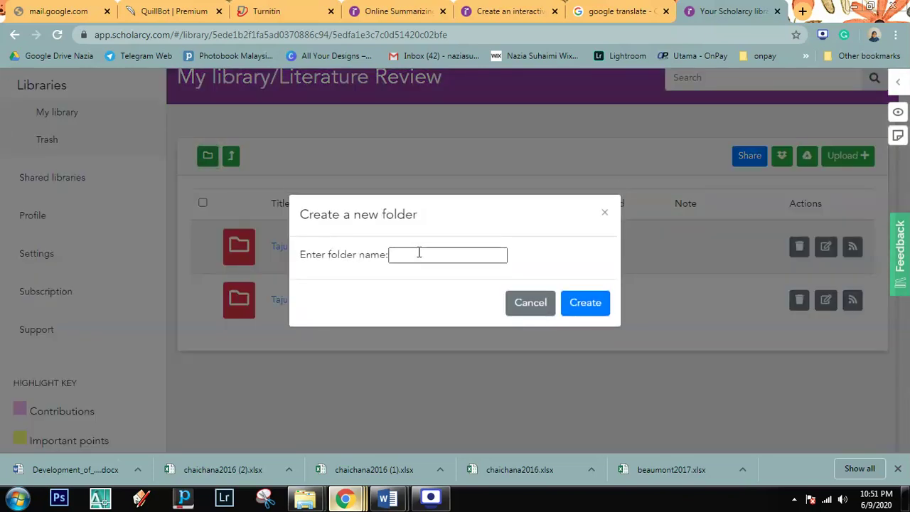
pyautogui.write('Tajuk 3')
pyautogui.click(575, 302)
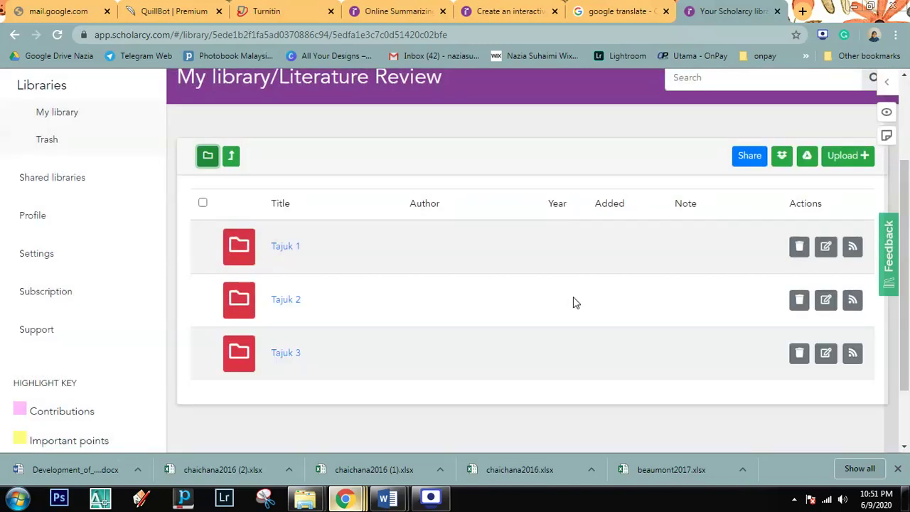
pyautogui.click(232, 159)
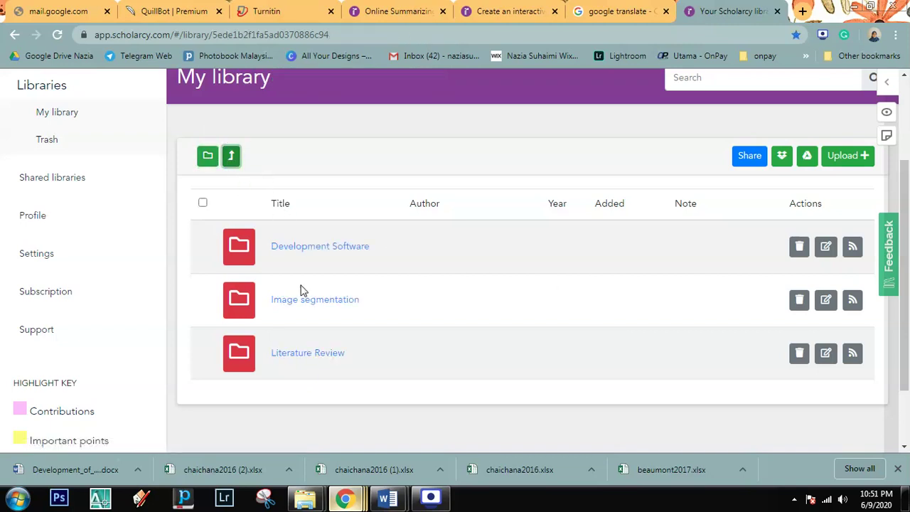
# Step: Create a folder named 'Introduction' at the top level of My library
pyautogui.scroll(-1, 515, 341)
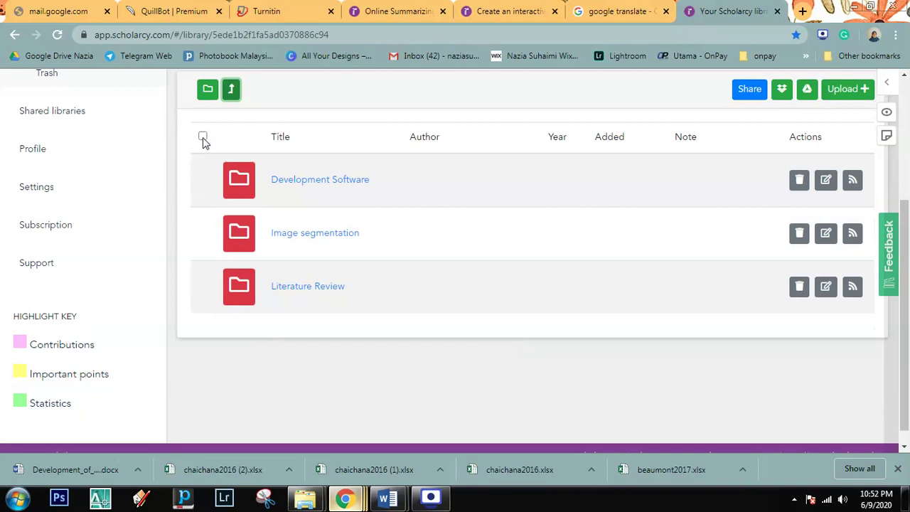
pyautogui.click(208, 89)
pyautogui.click(421, 254)
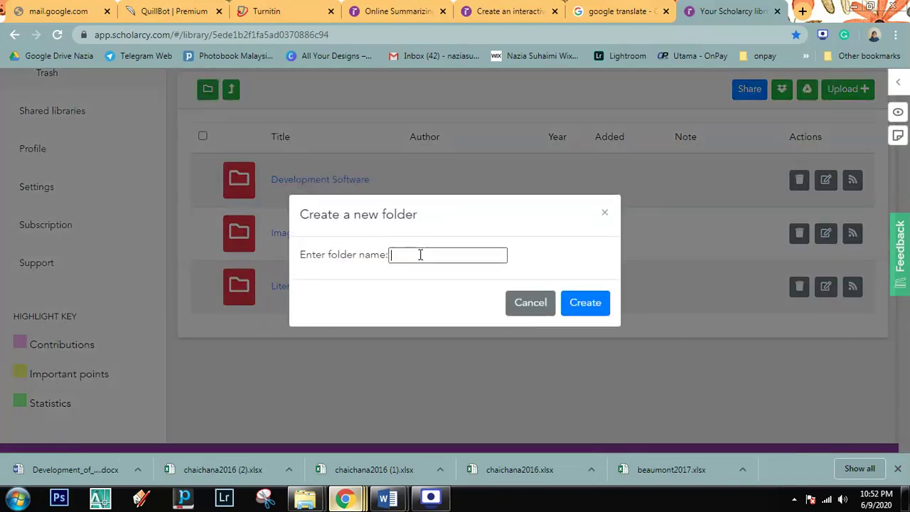
pyautogui.write('Introduction')
pyautogui.click(572, 306)
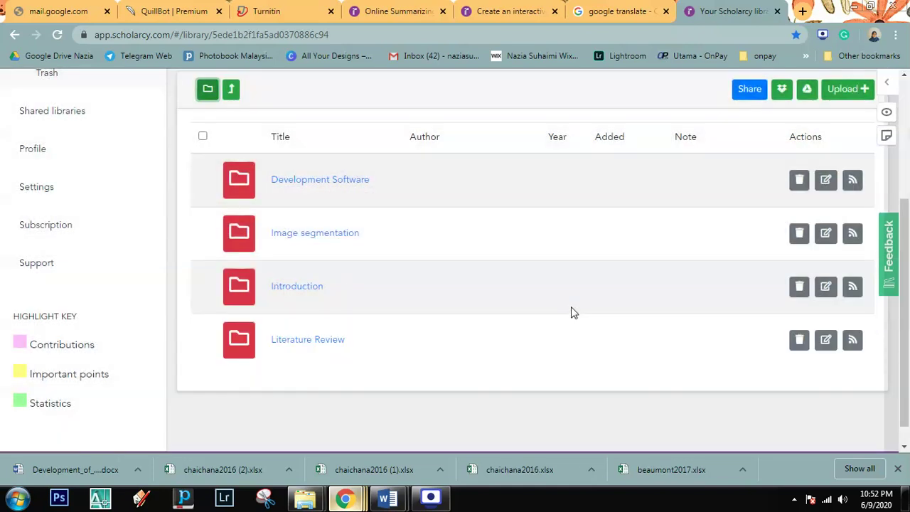
pyautogui.scroll(-1, 571, 311)
pyautogui.scroll(2, 218, 123)
# Step: Create a 'Problem Statement' folder, correcting the mistyped ending of the name
pyautogui.click(208, 133)
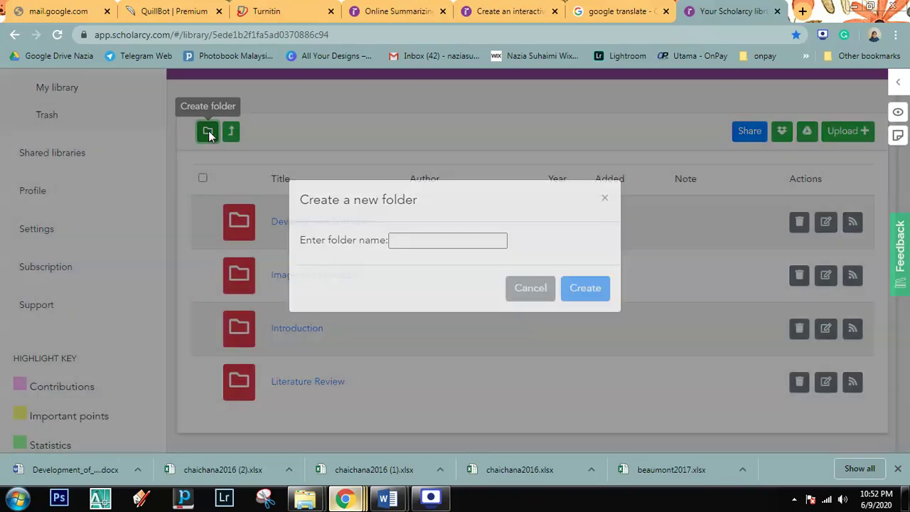
pyautogui.write('Problem')
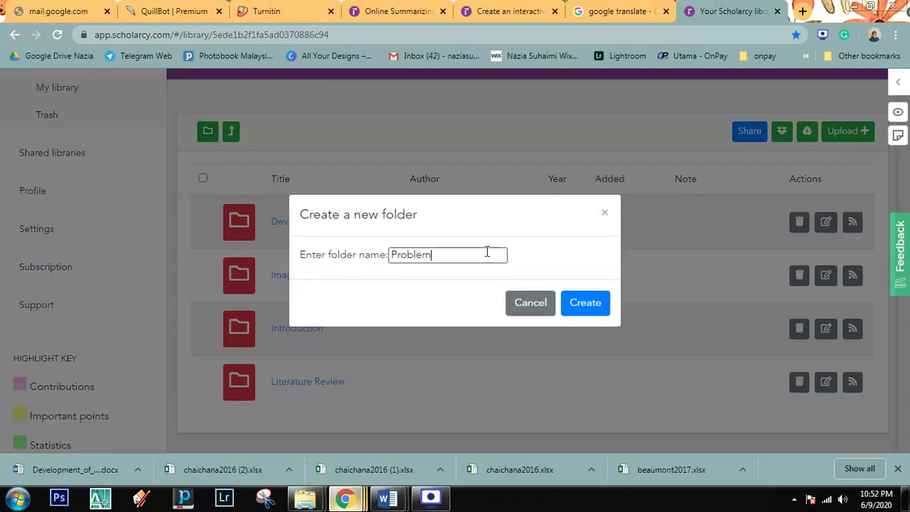
pyautogui.write(' State,ent')
pyautogui.press('BackSpace')
pyautogui.press('BackSpace')
pyautogui.press('BackSpace')
pyautogui.write('ment')
pyautogui.click(579, 301)
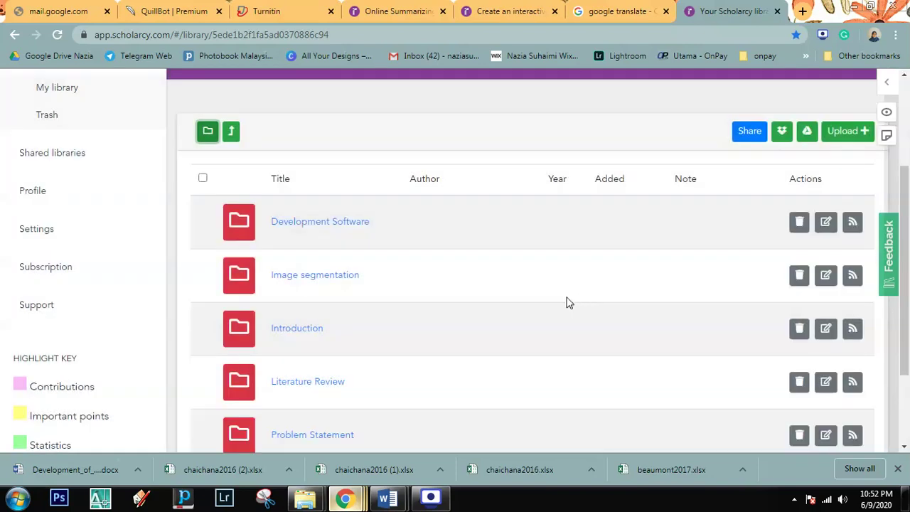
pyautogui.scroll(-2, 547, 306)
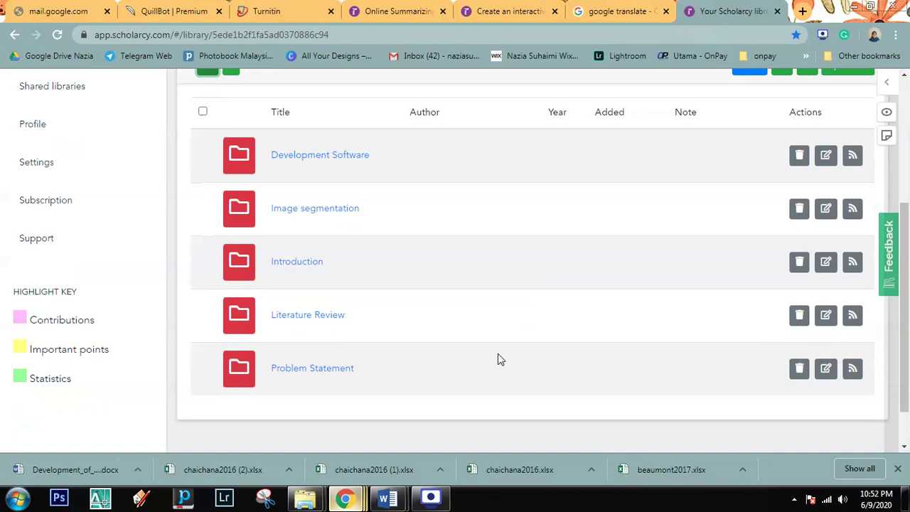
pyautogui.scroll(-1, 427, 298)
pyautogui.scroll(3, 329, 239)
# Step: Create a 'Hypothesis' folder and check it appears in the library list
pyautogui.click(208, 212)
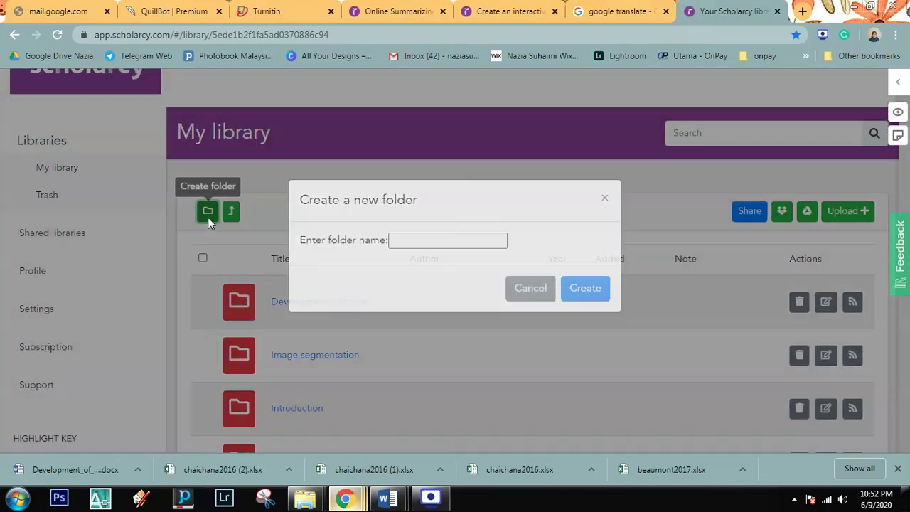
pyautogui.click(487, 262)
pyautogui.write('Hypothesis')
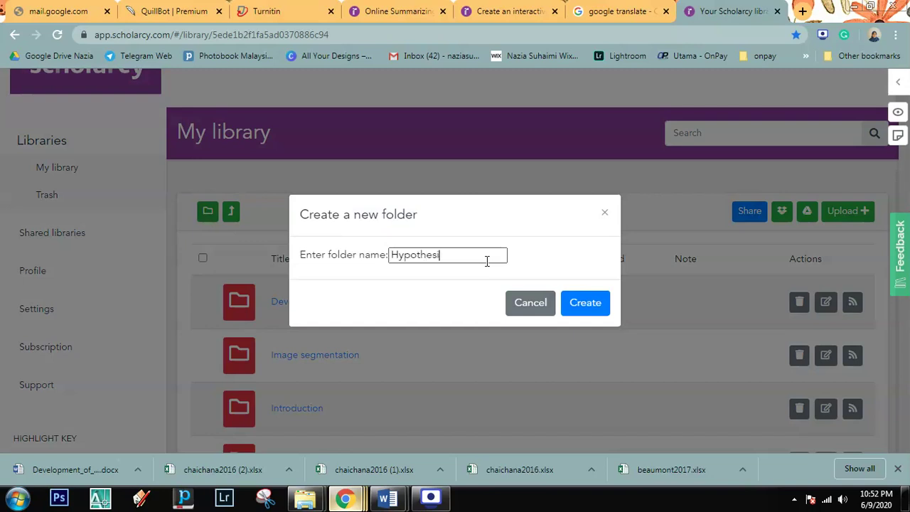
pyautogui.click(587, 309)
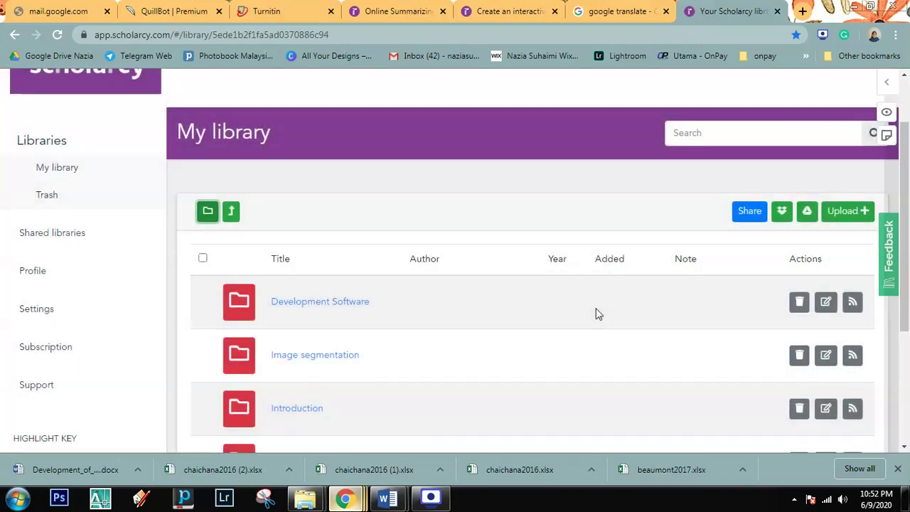
pyautogui.scroll(-2, 594, 313)
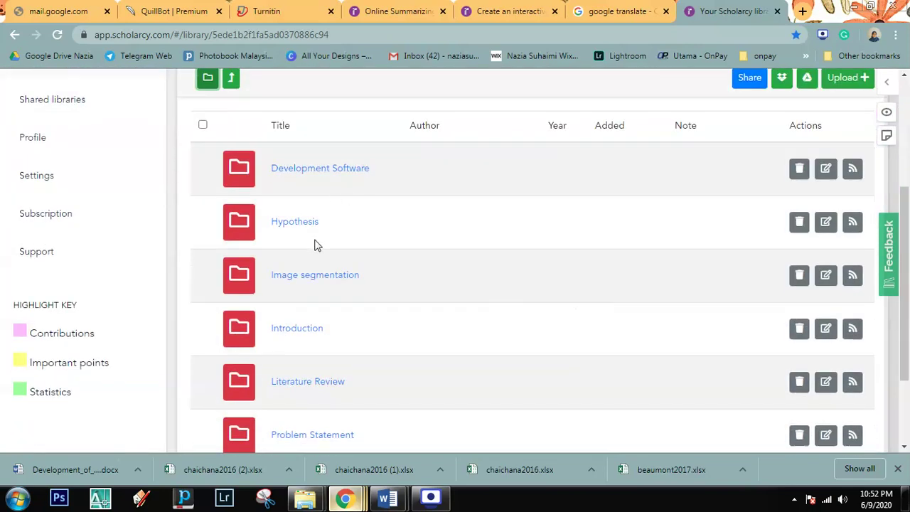
pyautogui.scroll(-2, 316, 244)
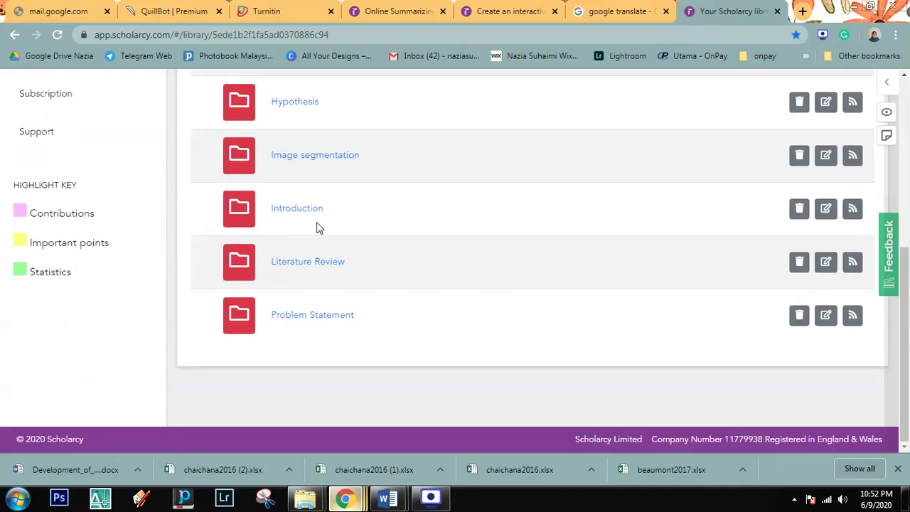
pyautogui.scroll(1, 318, 227)
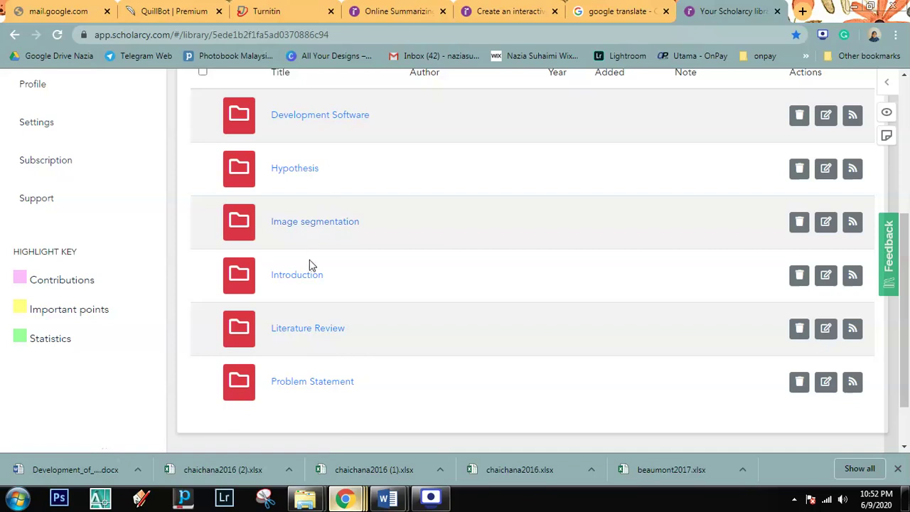
pyautogui.click(296, 280)
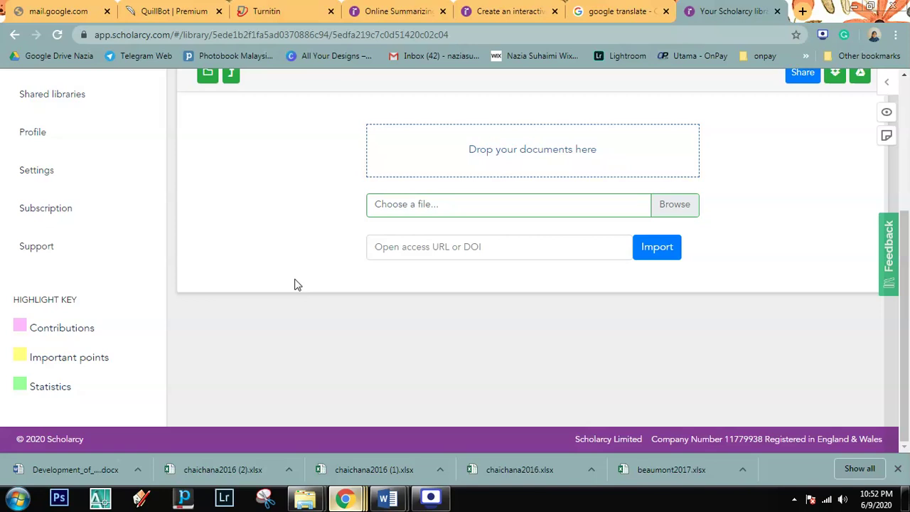
pyautogui.scroll(2, 311, 252)
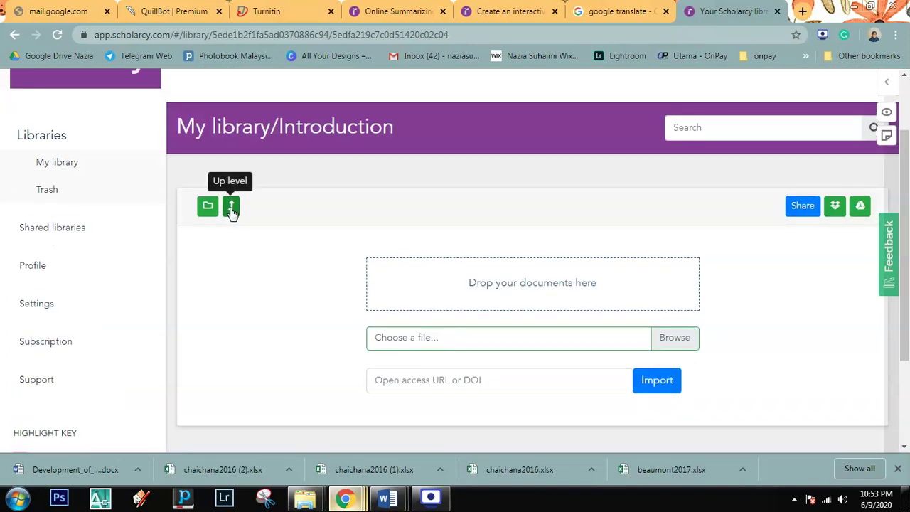
pyautogui.click(232, 211)
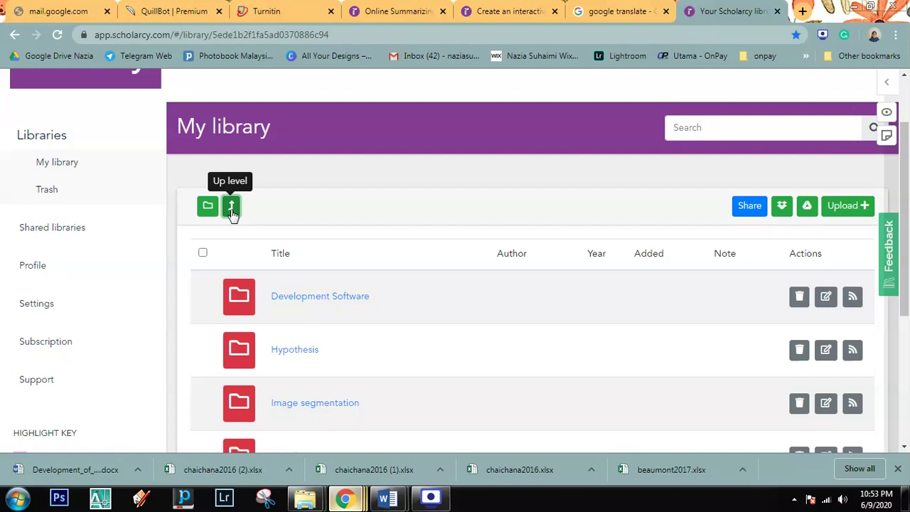
pyautogui.scroll(-3, 443, 256)
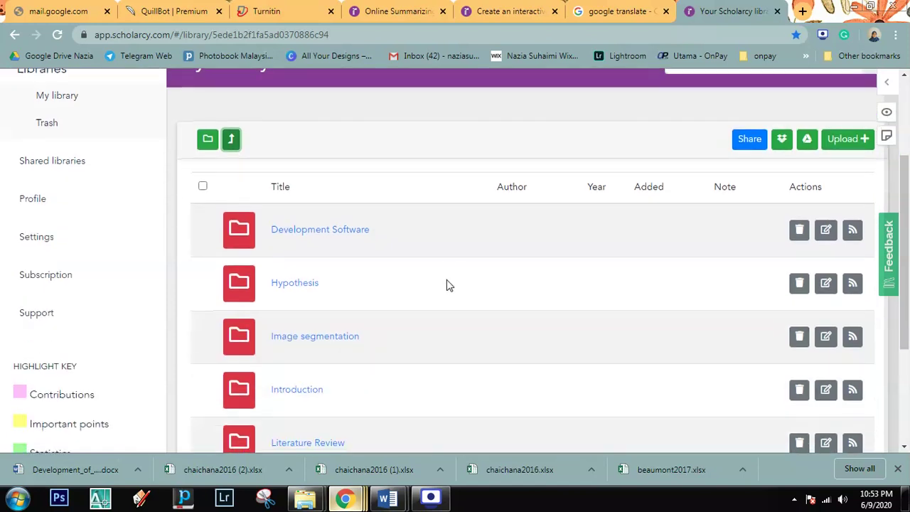
pyautogui.scroll(2, 441, 301)
pyautogui.scroll(1, 427, 292)
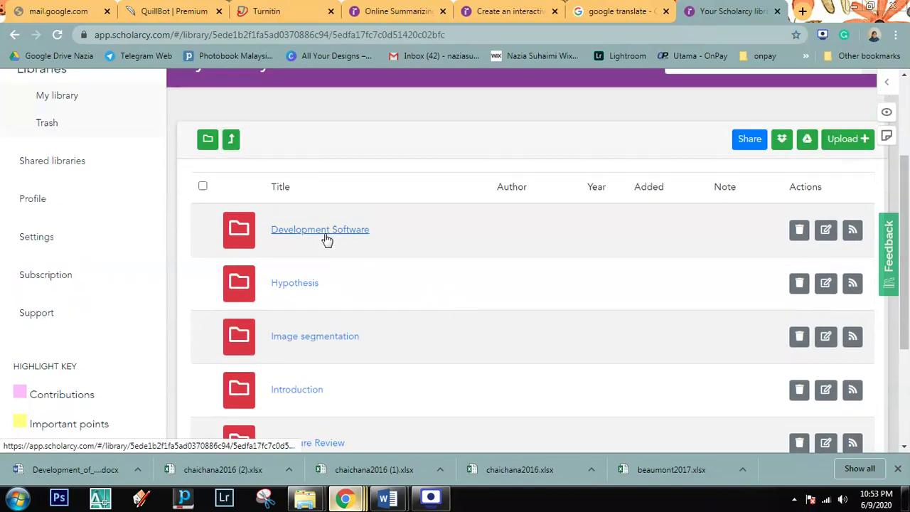
# Step: Share the first Development Software paper with the collaborator's Gmail address, declining the sign-up invitation
pyautogui.click(325, 232)
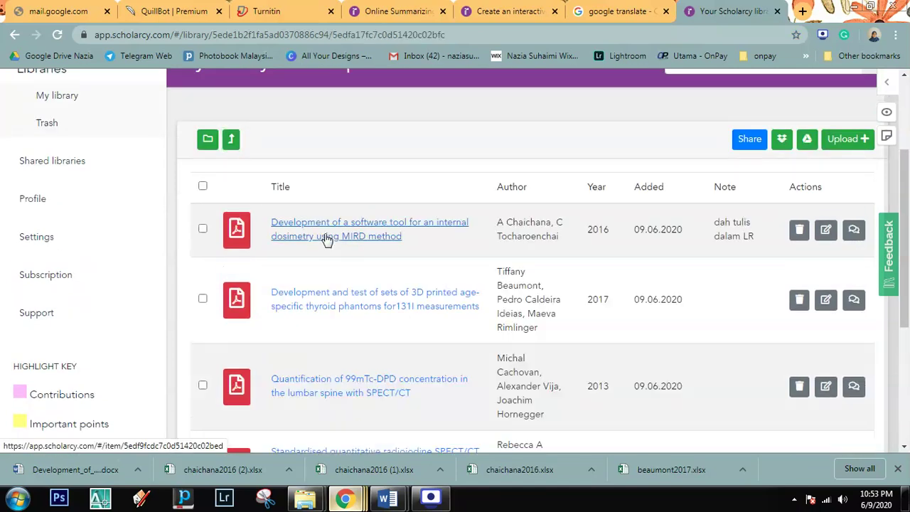
pyautogui.click(203, 231)
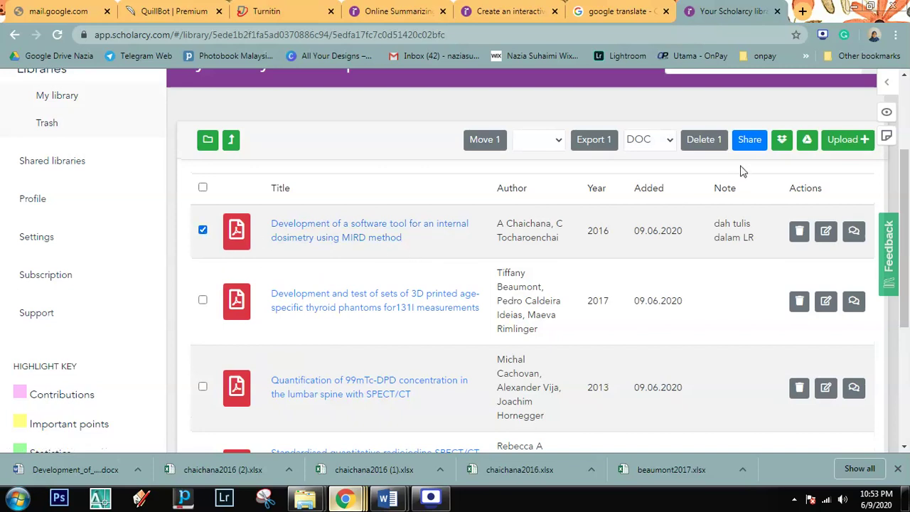
pyautogui.click(748, 145)
pyautogui.click(475, 240)
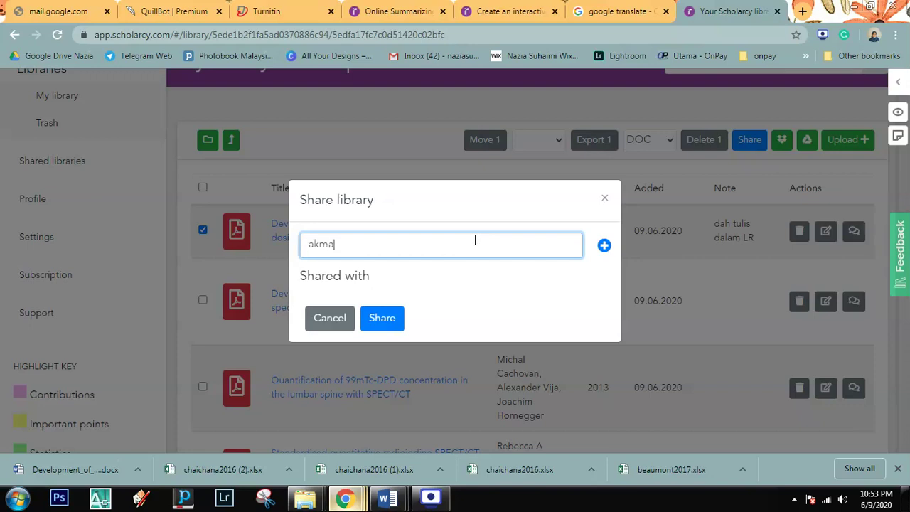
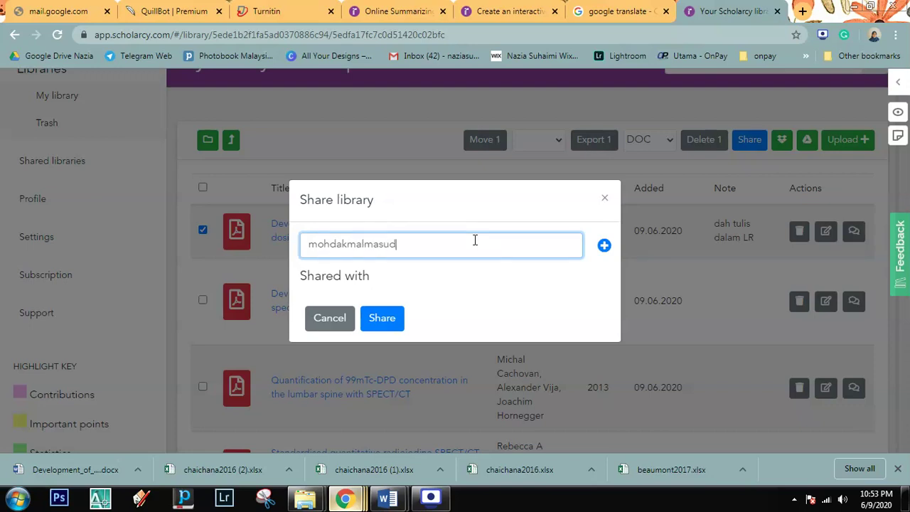
pyautogui.click(384, 318)
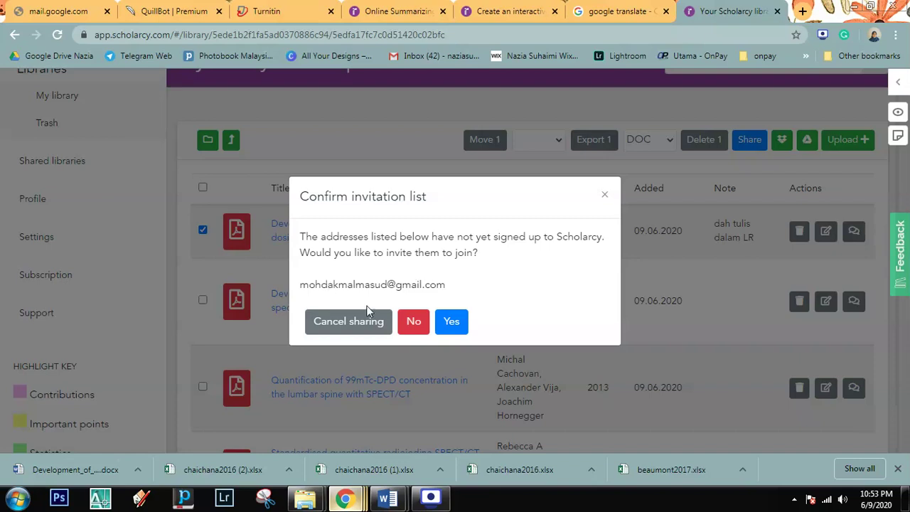
pyautogui.click(411, 322)
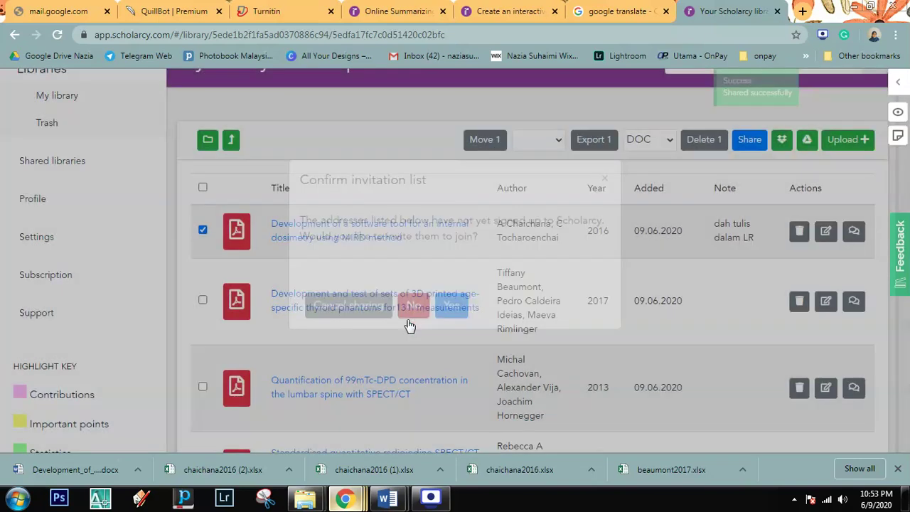
# Step: Open Gmail in a new tab and switch to the invited account's inbox
pyautogui.click(802, 14)
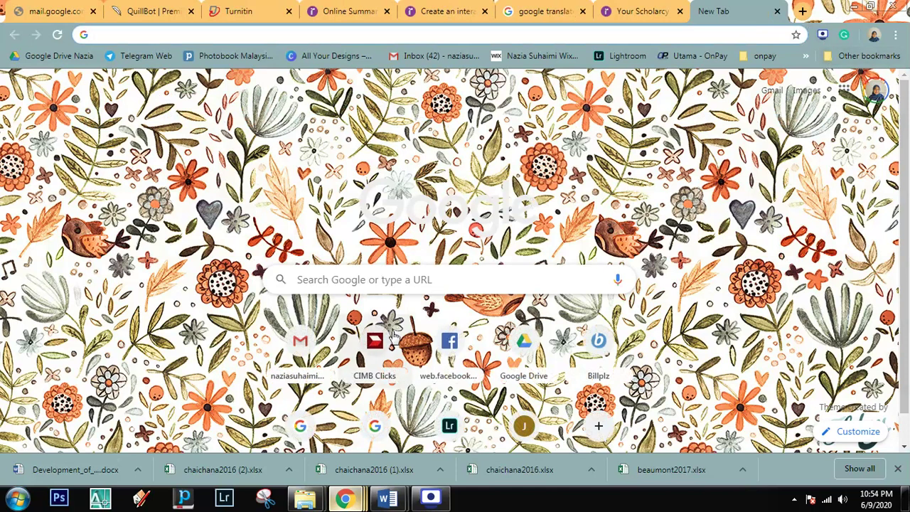
pyautogui.click(300, 343)
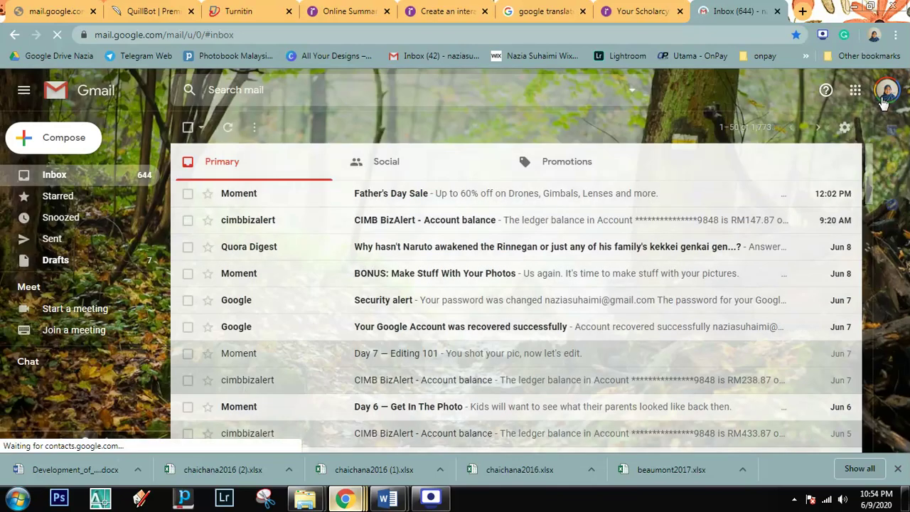
pyautogui.click(883, 103)
pyautogui.click(758, 326)
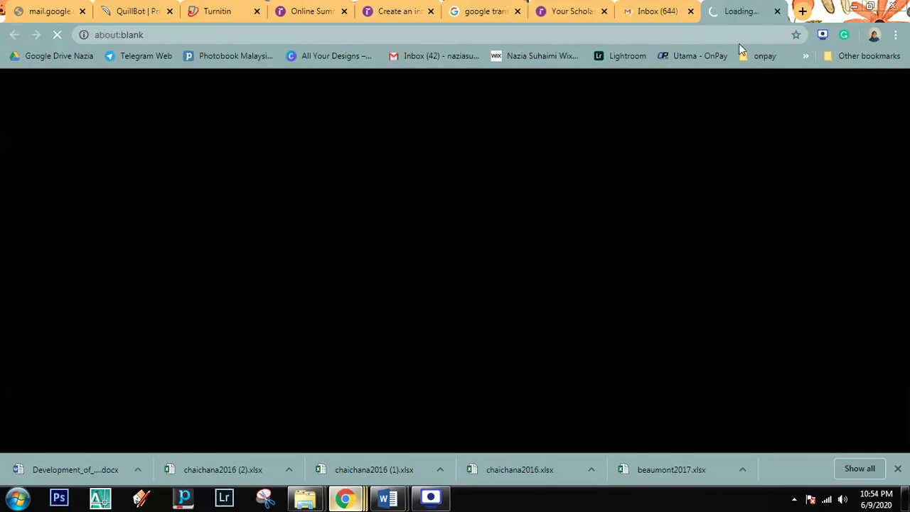
pyautogui.click(692, 10)
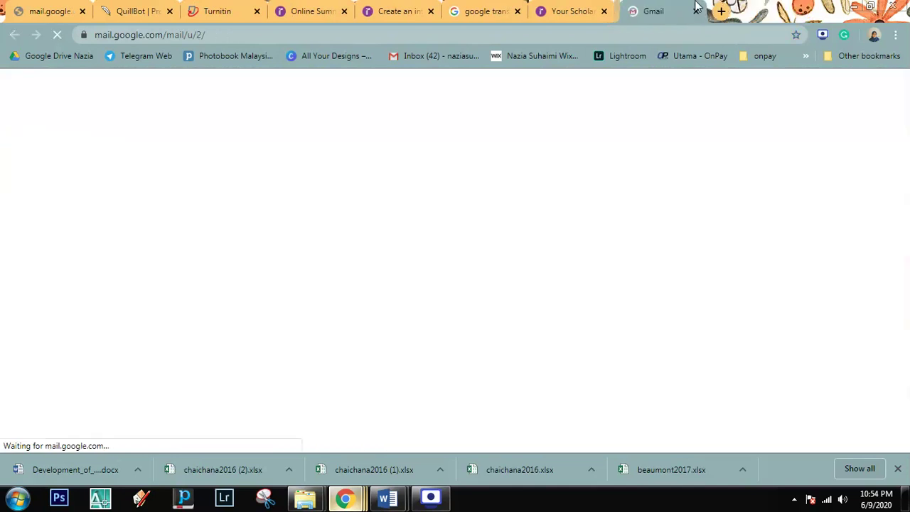
pyautogui.click(574, 8)
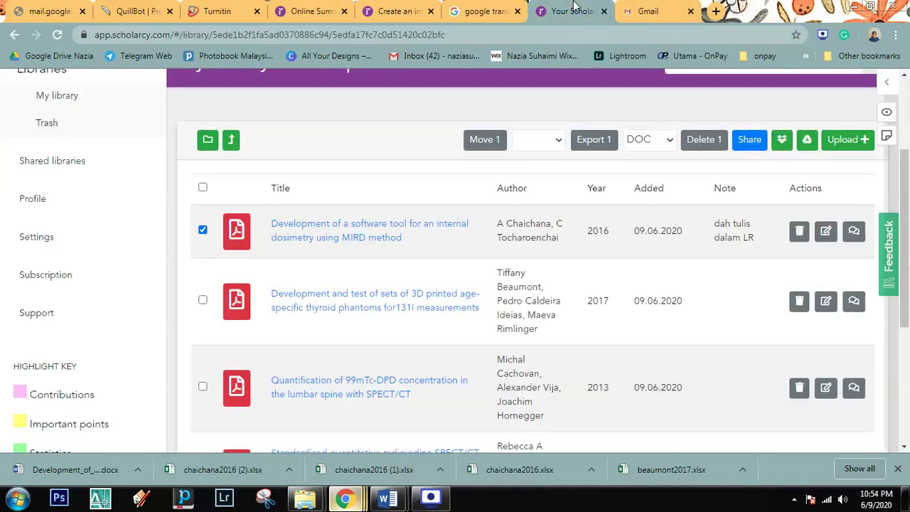
pyautogui.click(648, 11)
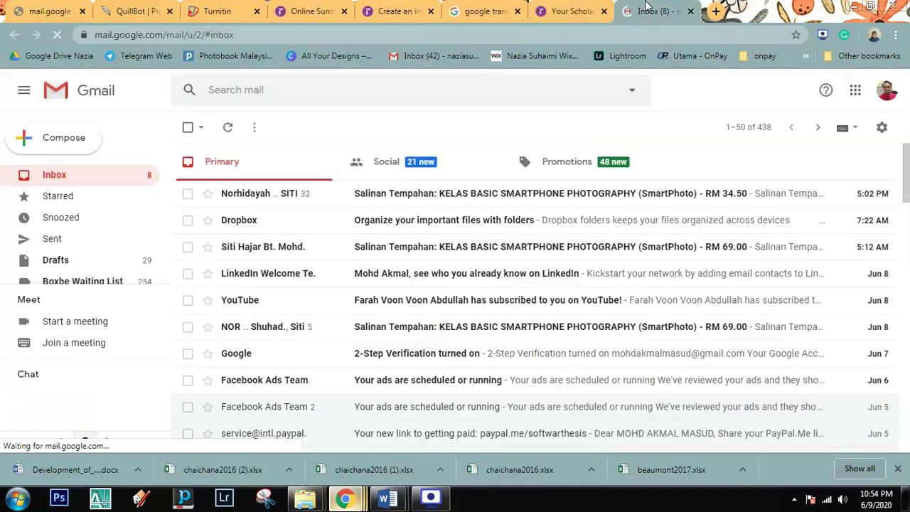
# Step: Reload the inbox, check the signed-in account, and return to the Scholarcy library
pyautogui.rightClick(332, 120)
pyautogui.click(349, 155)
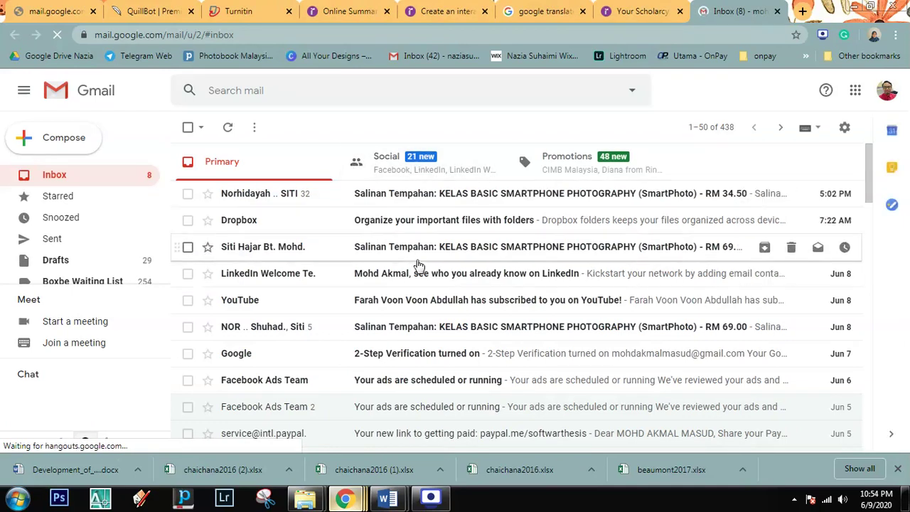
pyautogui.click(887, 92)
pyautogui.click(734, 97)
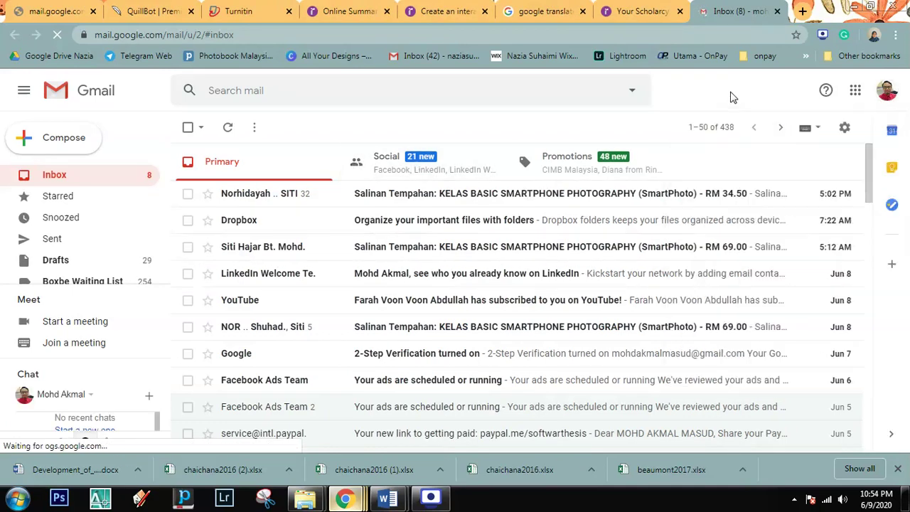
pyautogui.click(634, 12)
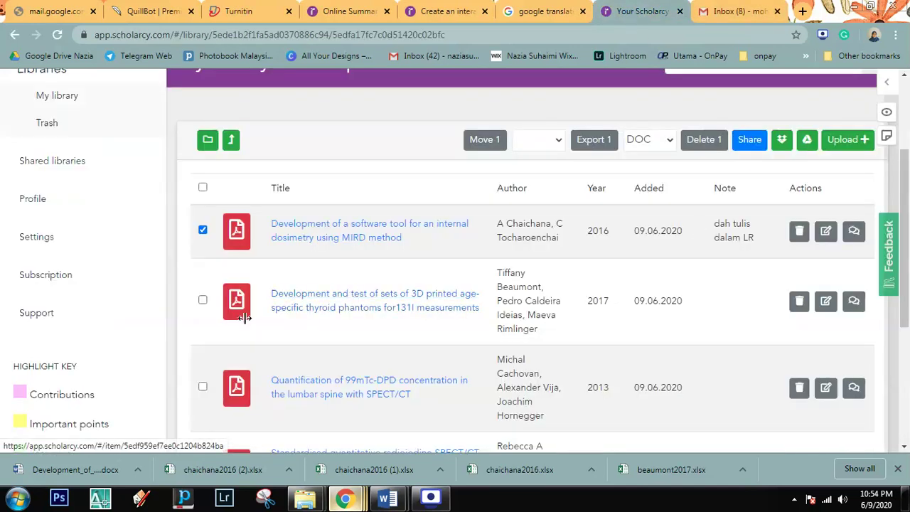
# Step: Untick the first paper and show 25 papers per page
pyautogui.click(203, 232)
pyautogui.scroll(2, 586, 271)
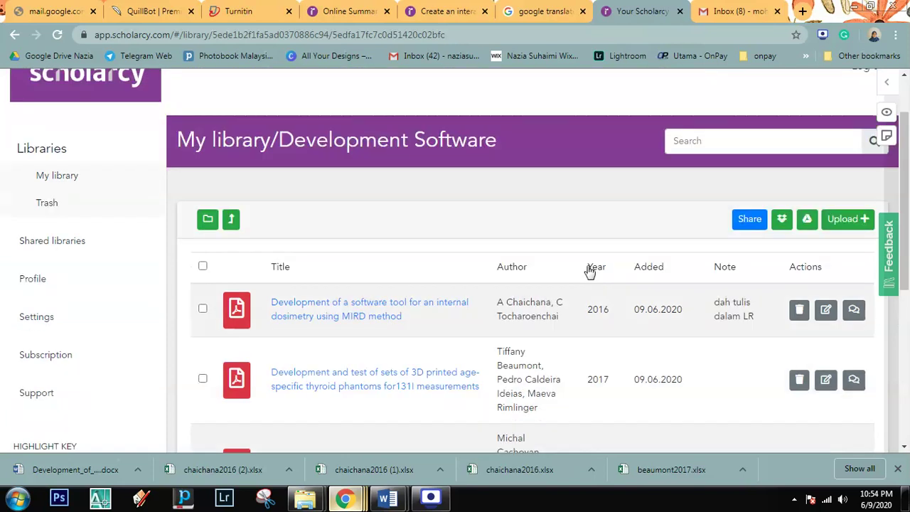
pyautogui.scroll(-3, 584, 268)
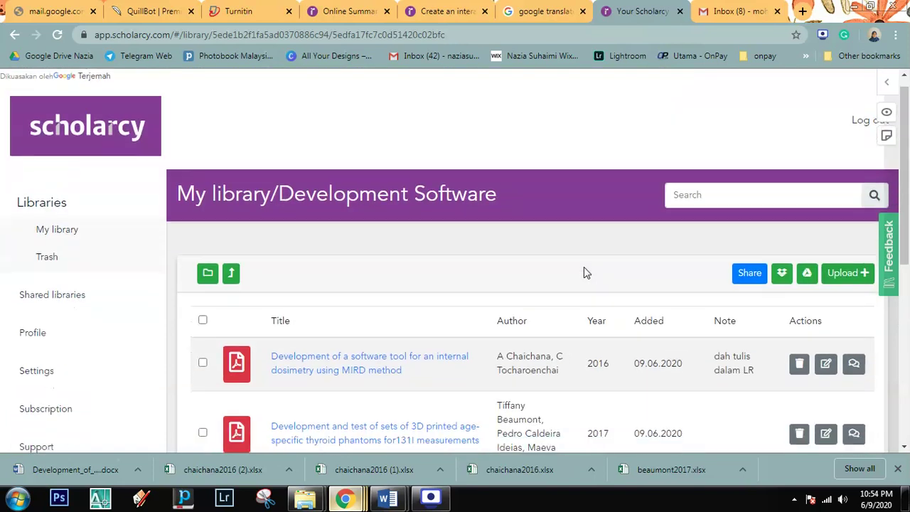
pyautogui.scroll(-3, 584, 267)
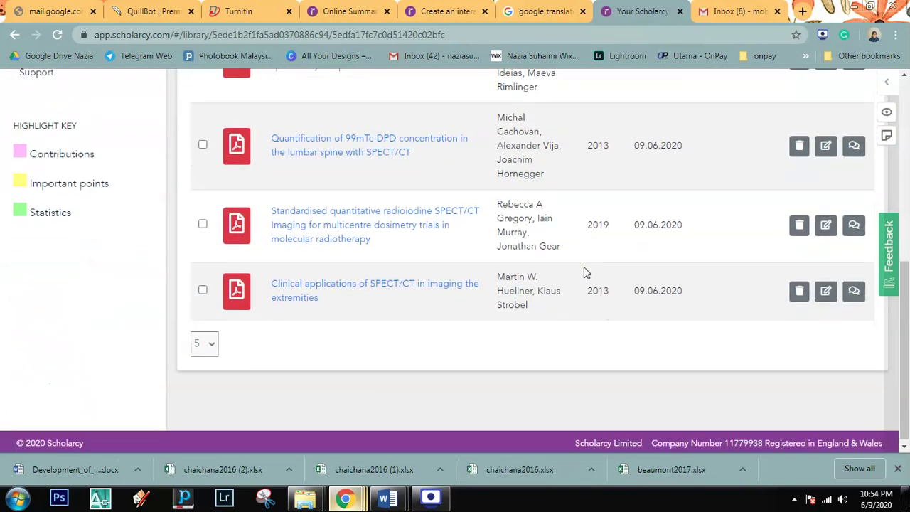
pyautogui.click(204, 339)
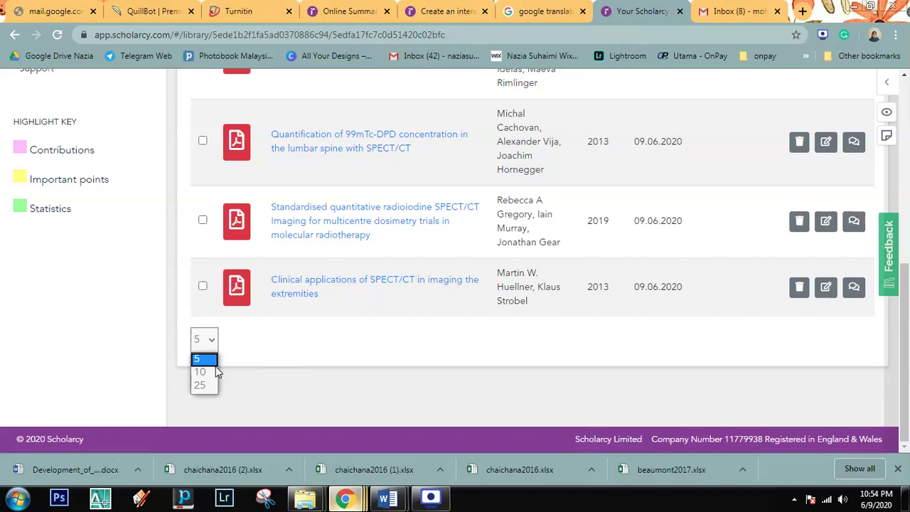
pyautogui.click(218, 384)
# Step: Open and close the annotation sidebar, returning to the top of the paper list
pyautogui.click(212, 346)
pyautogui.scroll(3, 290, 315)
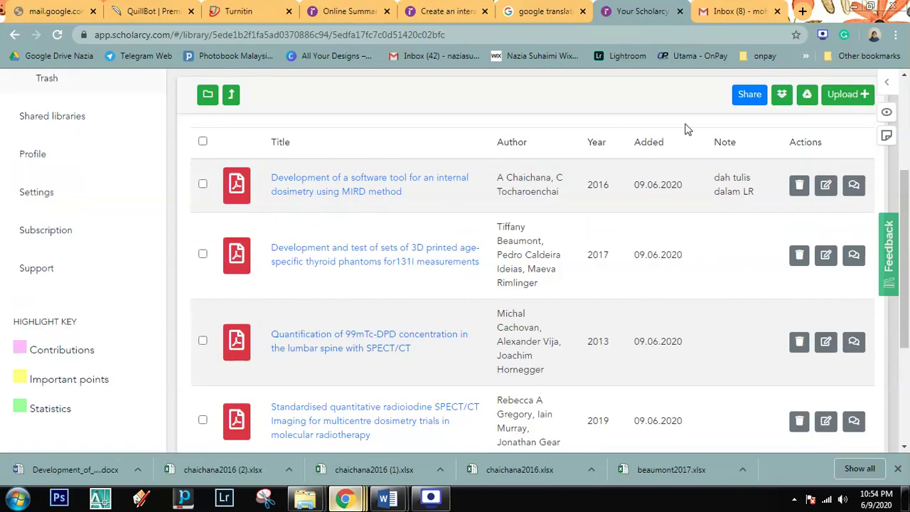
pyautogui.click(887, 136)
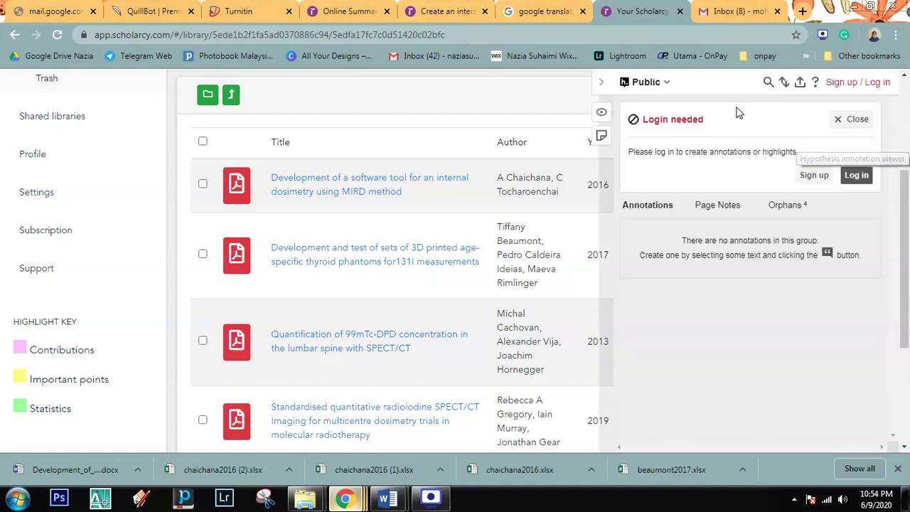
pyautogui.click(603, 84)
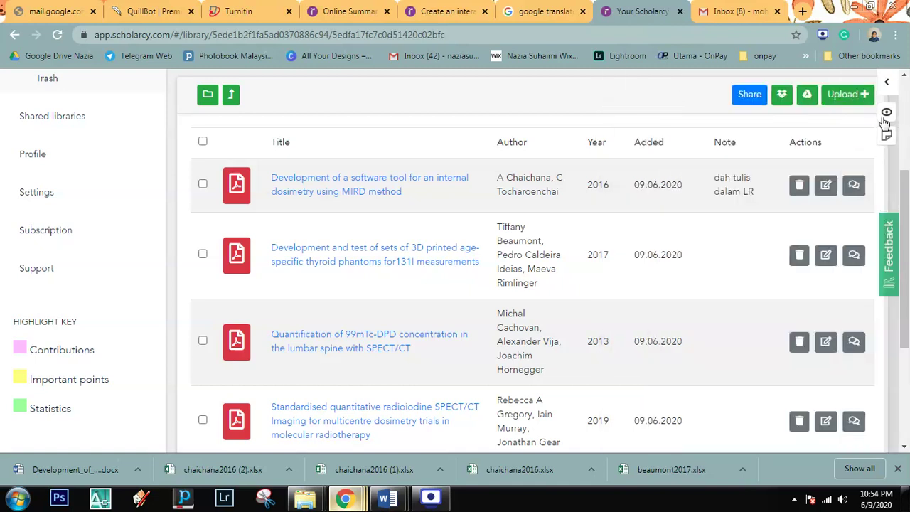
pyautogui.scroll(2, 885, 119)
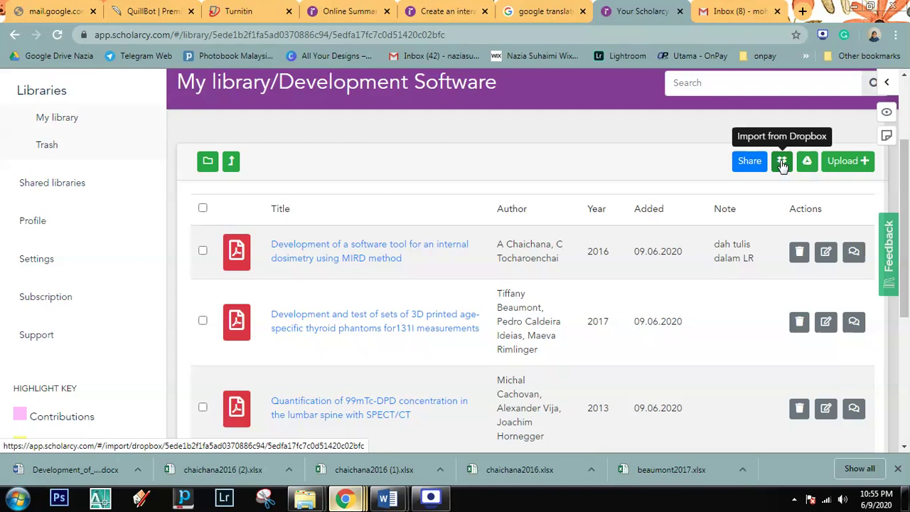
pyautogui.scroll(1, 656, 171)
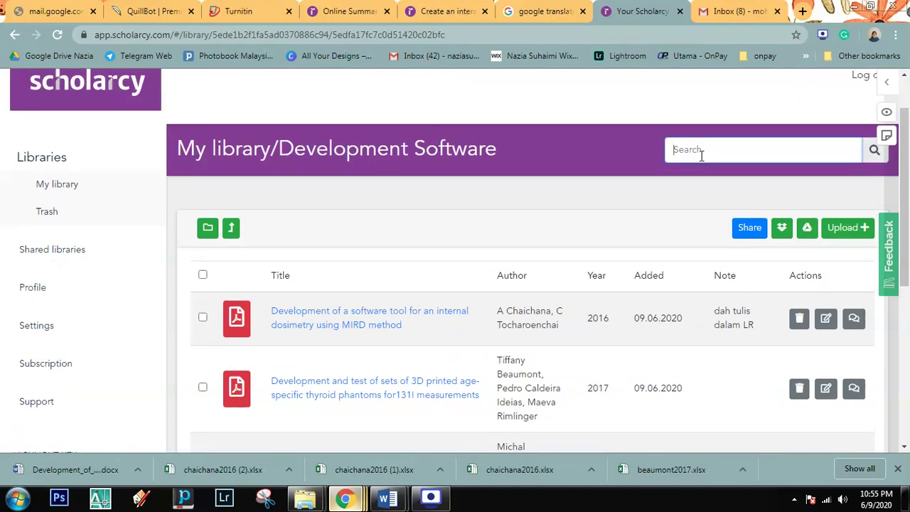
pyautogui.click(746, 8)
pyautogui.rightClick(475, 122)
pyautogui.click(496, 163)
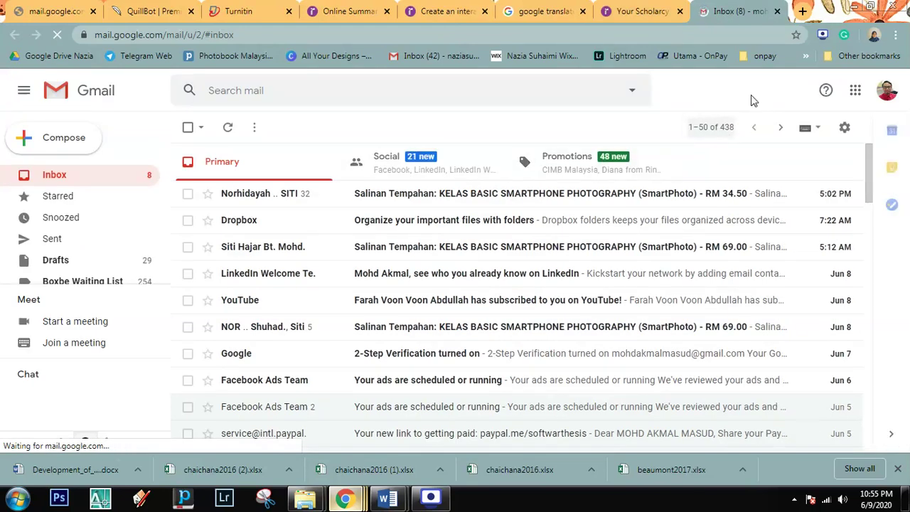
pyautogui.click(669, 8)
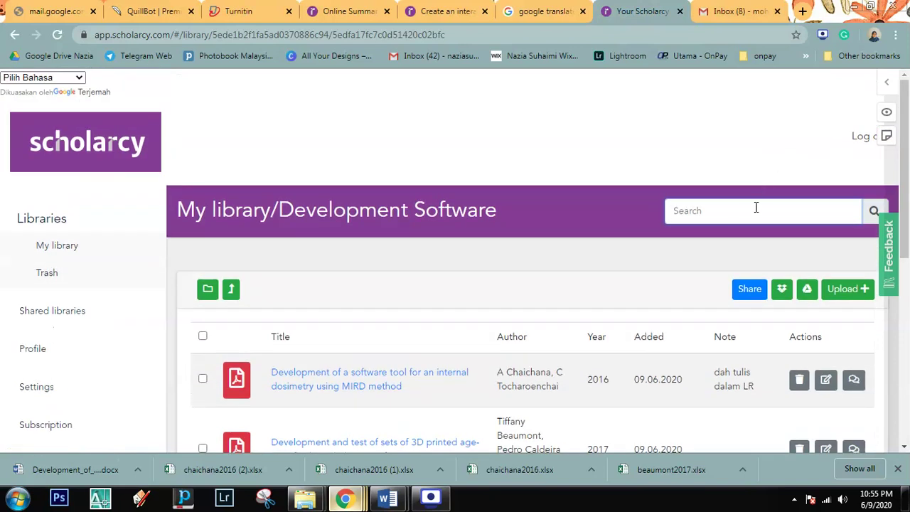
pyautogui.click(755, 211)
pyautogui.write('development')
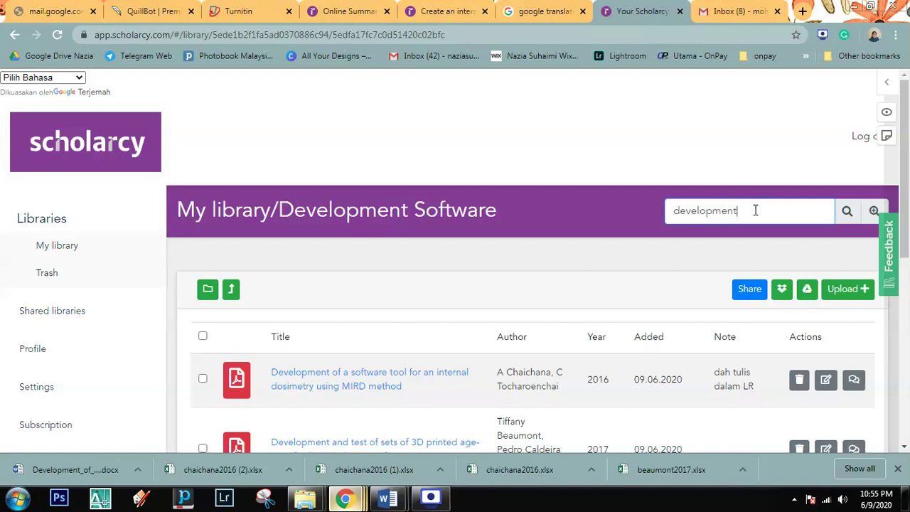
pyautogui.scroll(-1, 342, 378)
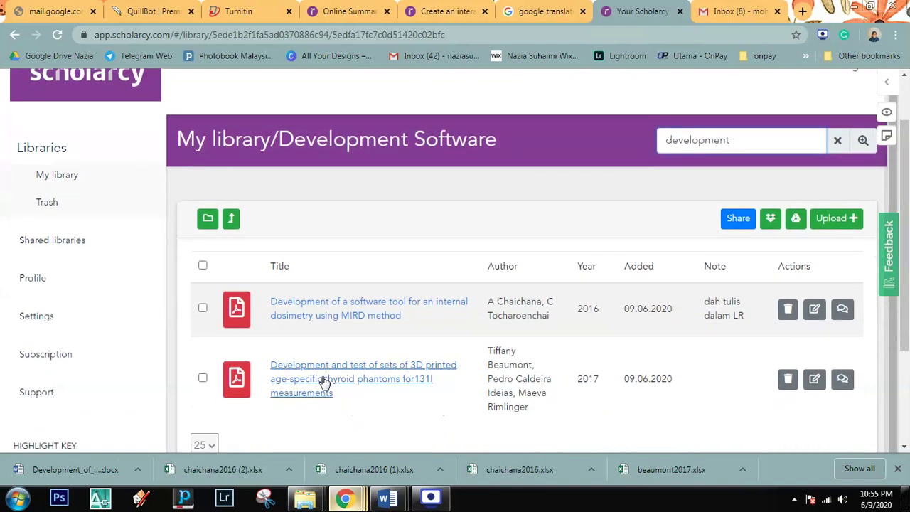
pyautogui.scroll(-1, 323, 382)
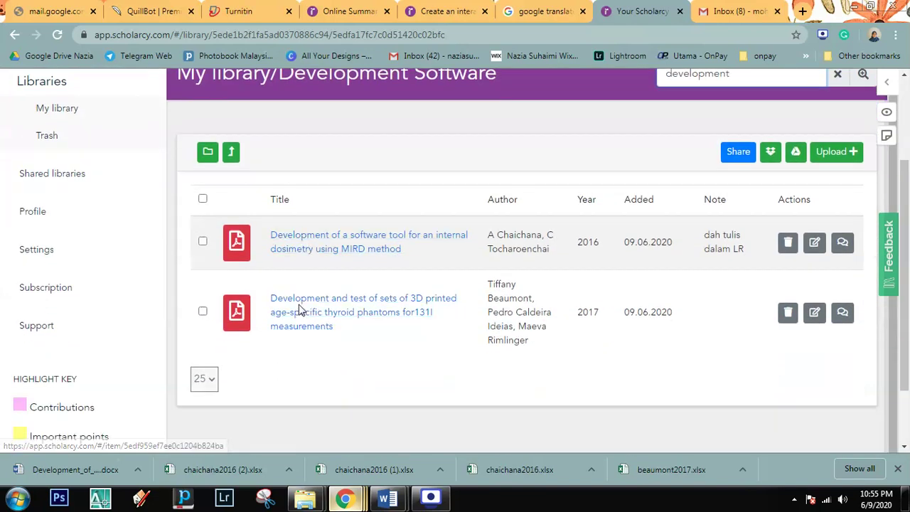
pyautogui.scroll(2, 868, 187)
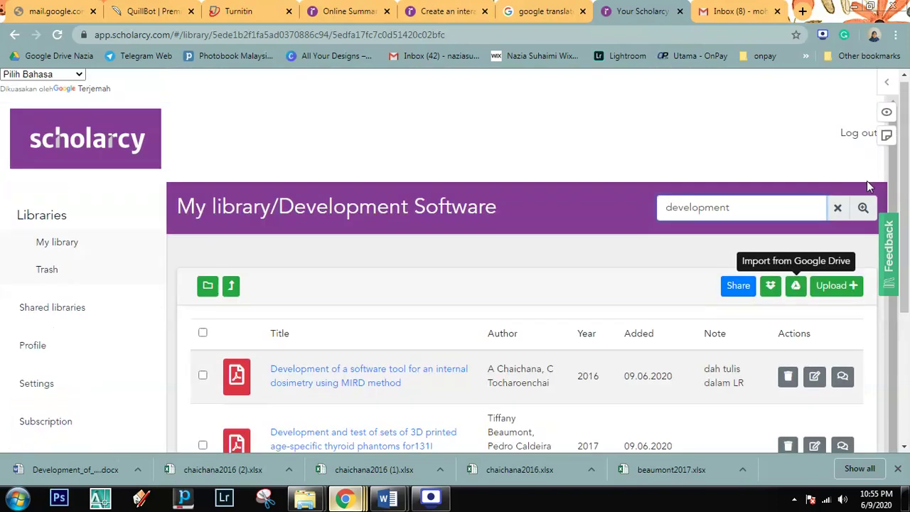
pyautogui.click(839, 209)
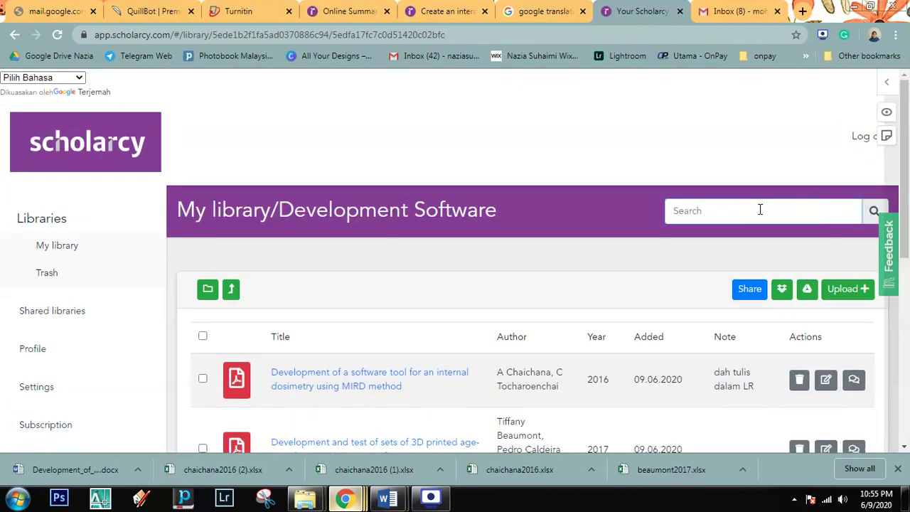
pyautogui.write('3D')
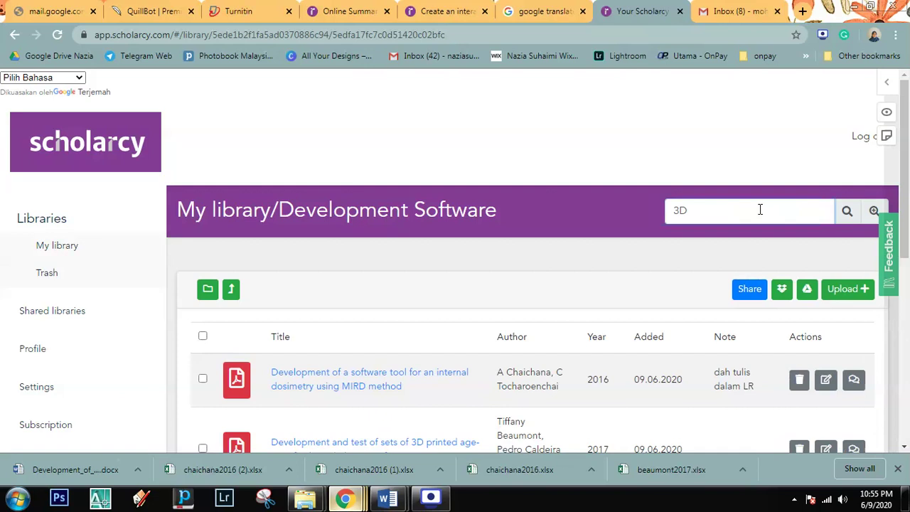
pyautogui.click(851, 219)
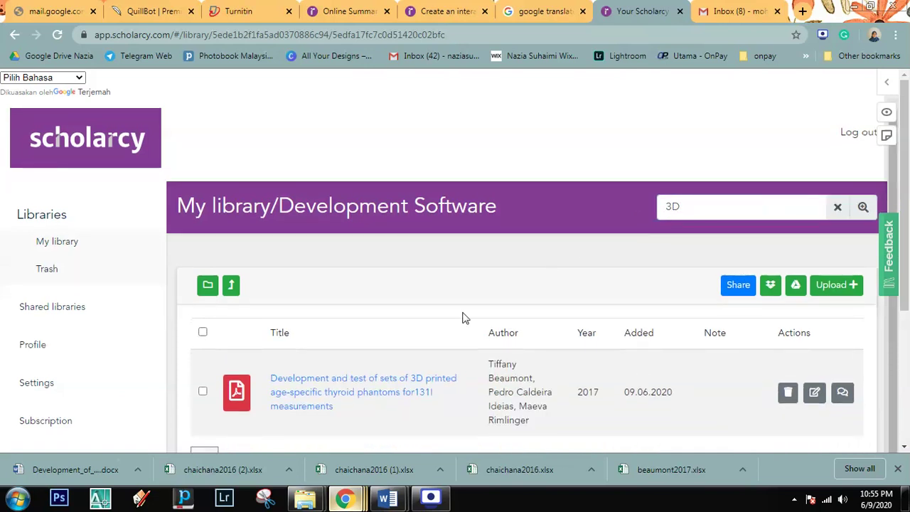
pyautogui.scroll(-2, 434, 338)
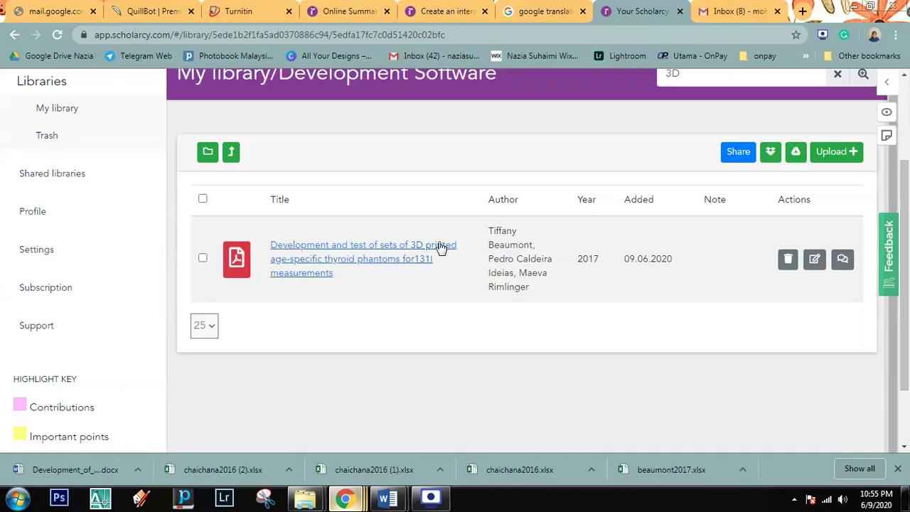
pyautogui.scroll(1, 766, 246)
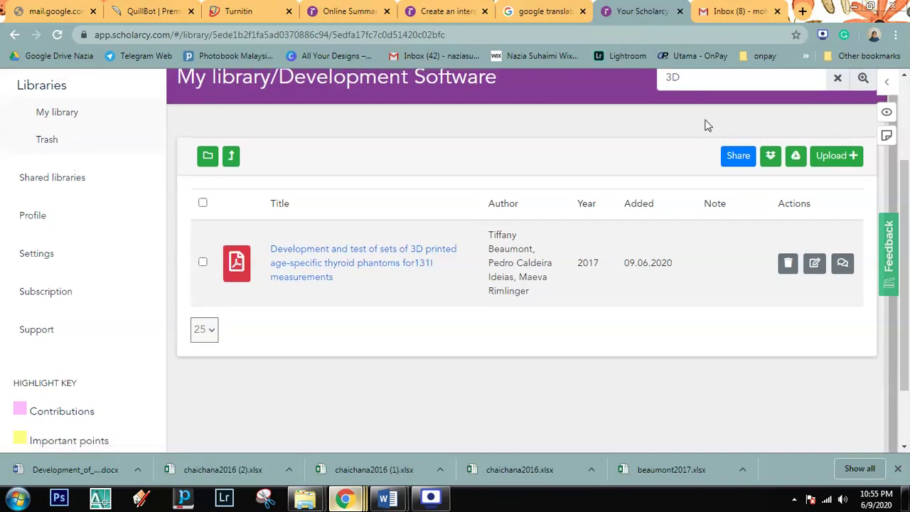
pyautogui.press('BackSpace')
pyautogui.press('BackSpace')
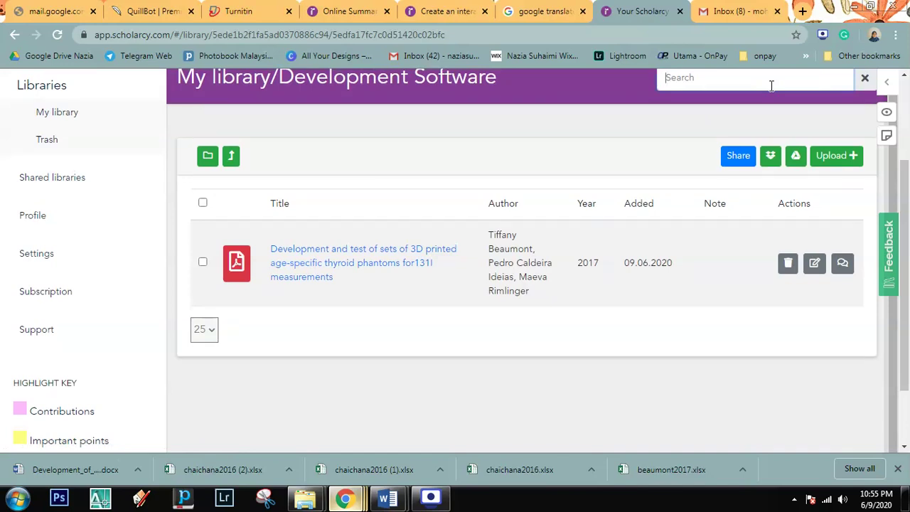
pyautogui.write('phantom')
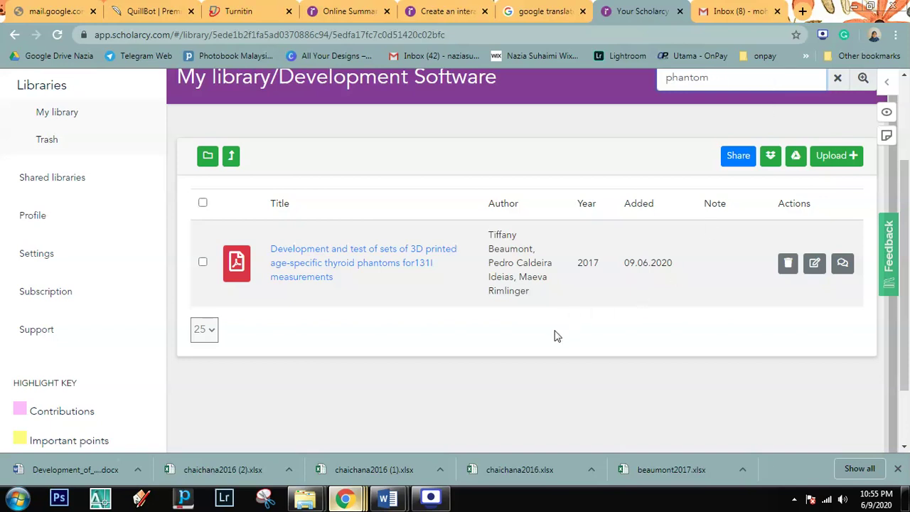
pyautogui.scroll(2, 795, 259)
# Step: Clear the phantom search and open the MIRD dosimetry software tool paper
pyautogui.click(837, 213)
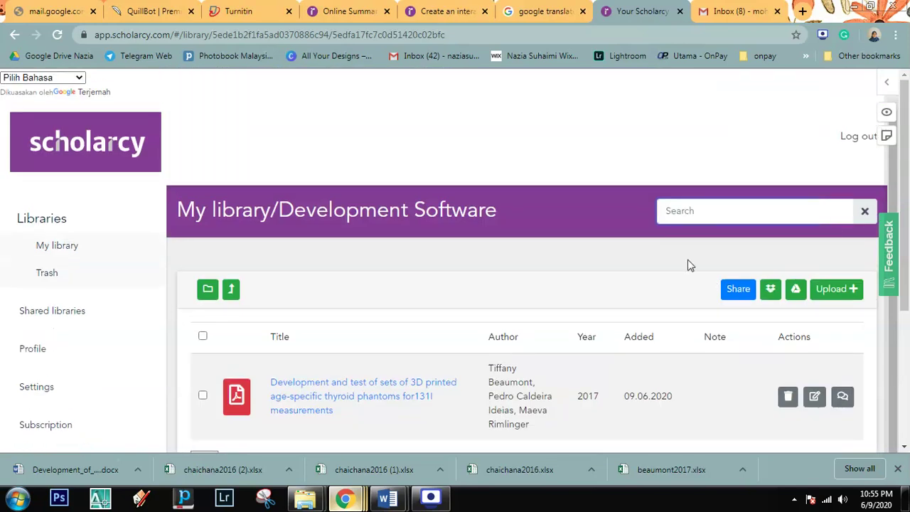
pyautogui.scroll(-2, 582, 284)
pyautogui.scroll(-1, 581, 284)
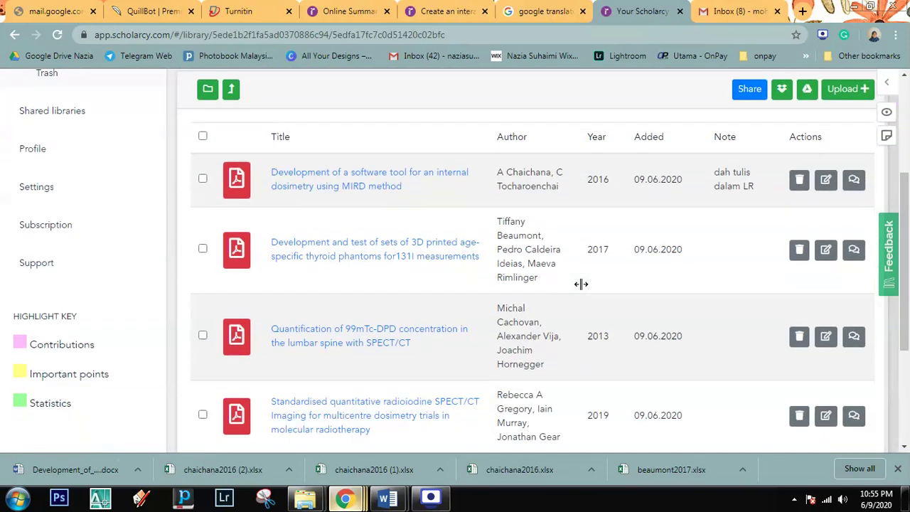
pyautogui.click(367, 198)
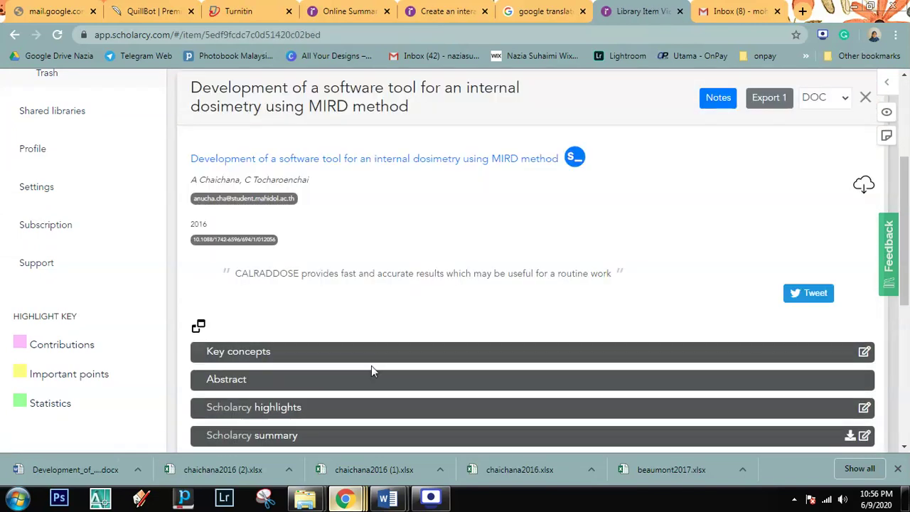
# Step: Glance at the Flashcards generator page, then come back to the paper's summary page
pyautogui.scroll(3, 371, 365)
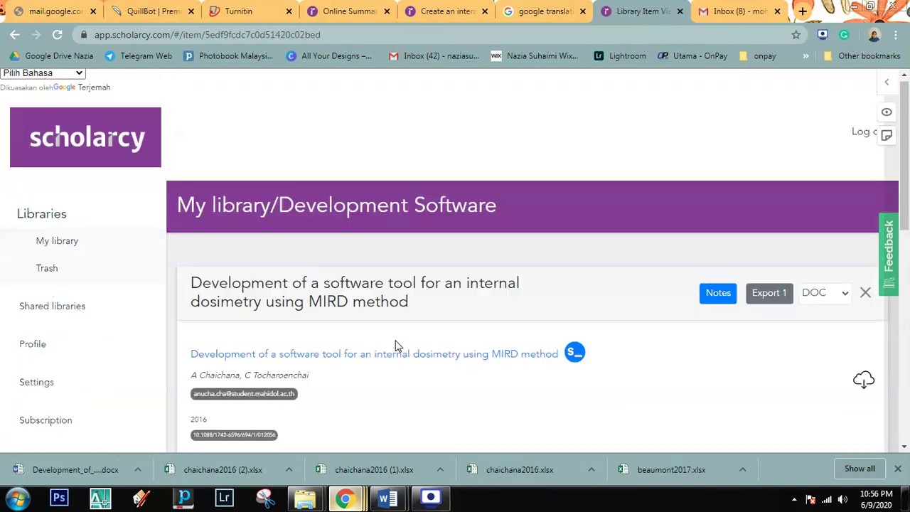
pyautogui.scroll(-8, 600, 350)
pyautogui.scroll(5, 599, 354)
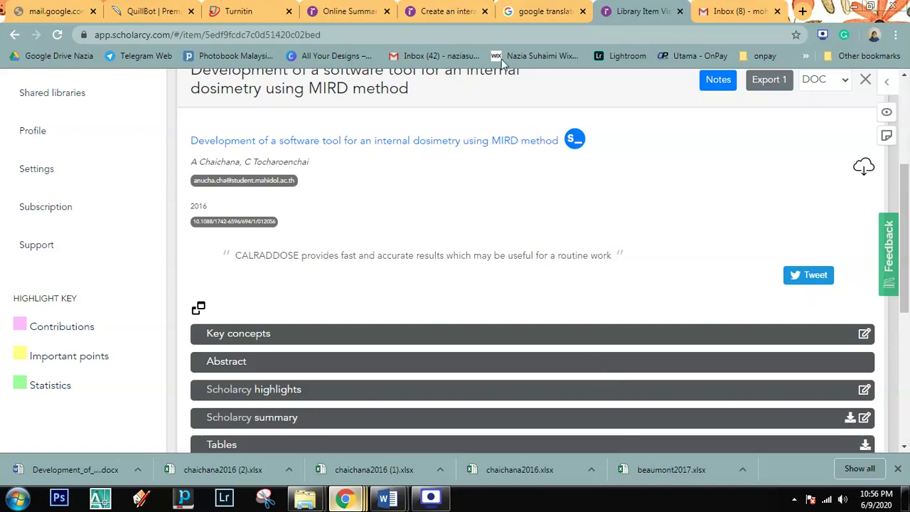
pyautogui.click(453, 9)
pyautogui.click(618, 11)
pyautogui.scroll(3, 616, 214)
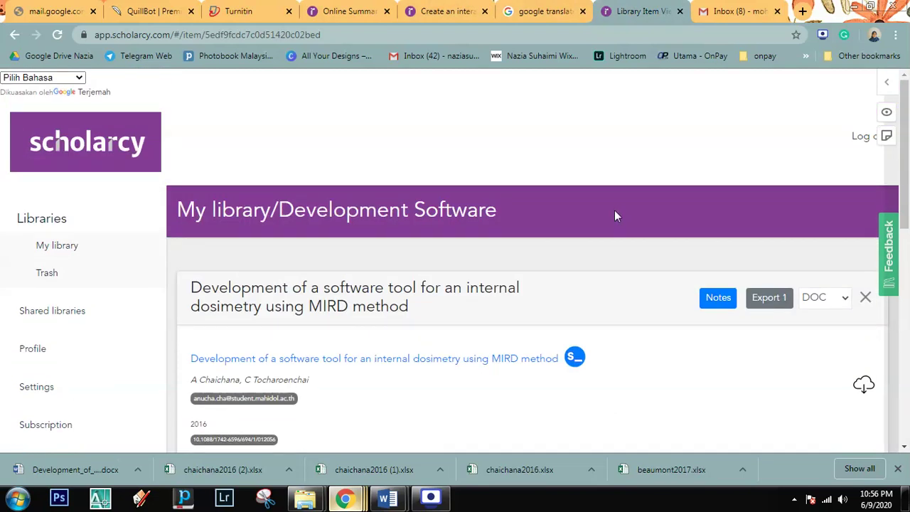
# Step: On the old Flashcards page, collapse and re-expand the Abstract section
pyautogui.click(459, 8)
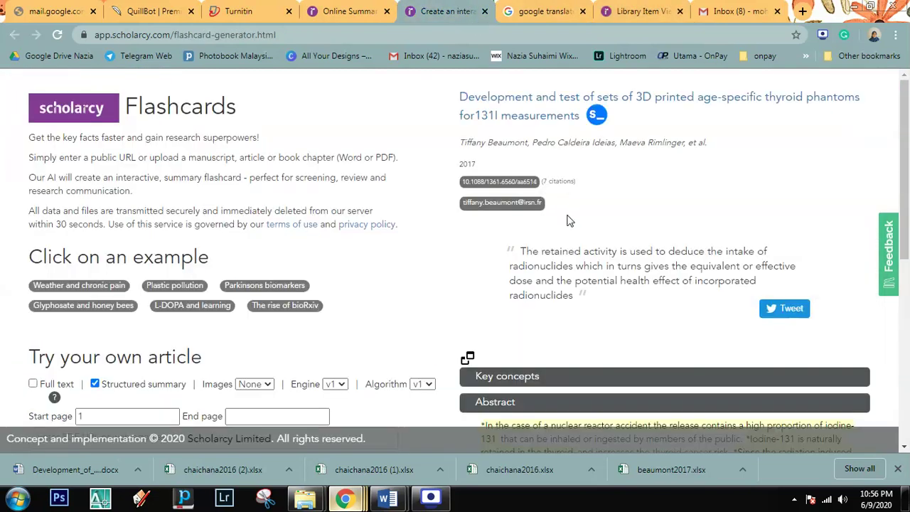
pyautogui.scroll(-2, 567, 221)
pyautogui.click(503, 274)
pyautogui.click(504, 274)
pyautogui.scroll(2, 396, 285)
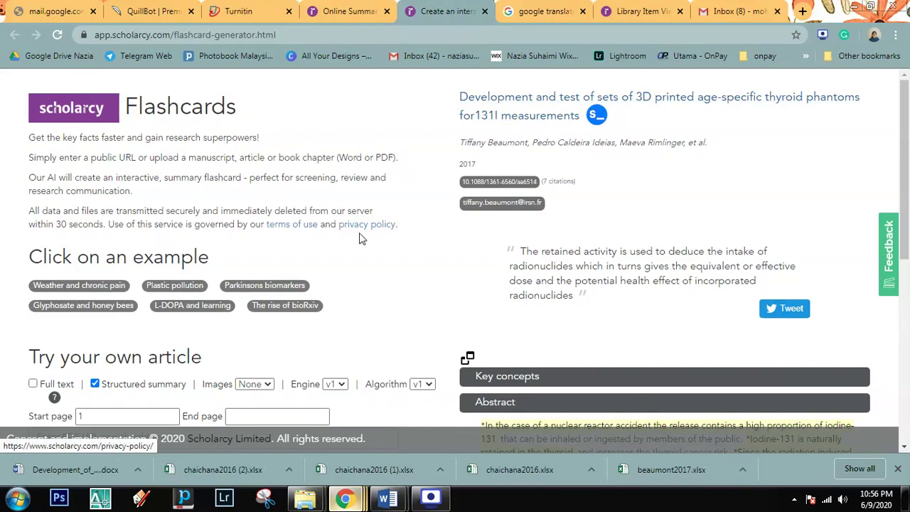
pyautogui.scroll(-2, 349, 246)
pyautogui.scroll(-1, 178, 295)
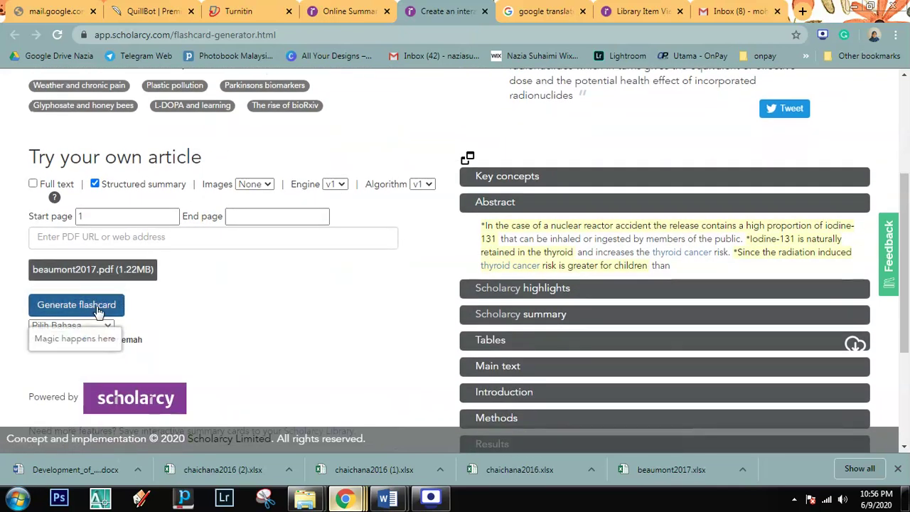
# Step: Cancel an article file pick and close the old Flashcards generator page
pyautogui.click(112, 271)
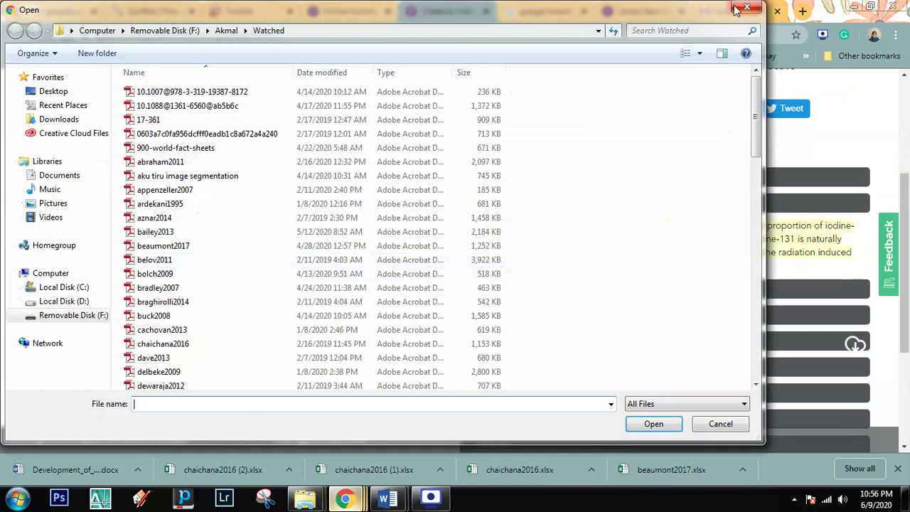
pyautogui.click(747, 7)
pyautogui.scroll(3, 432, 248)
pyautogui.click(348, 11)
pyautogui.click(455, 12)
pyautogui.click(487, 12)
# Step: From scholarcy.com, open a fresh Flashcards generator and attach chaichana2016.pdf
pyautogui.click(349, 10)
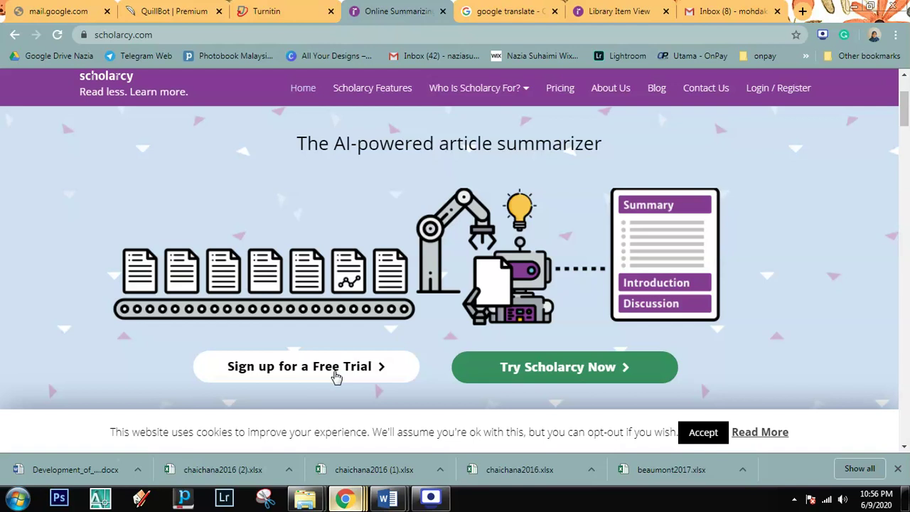
pyautogui.click(532, 373)
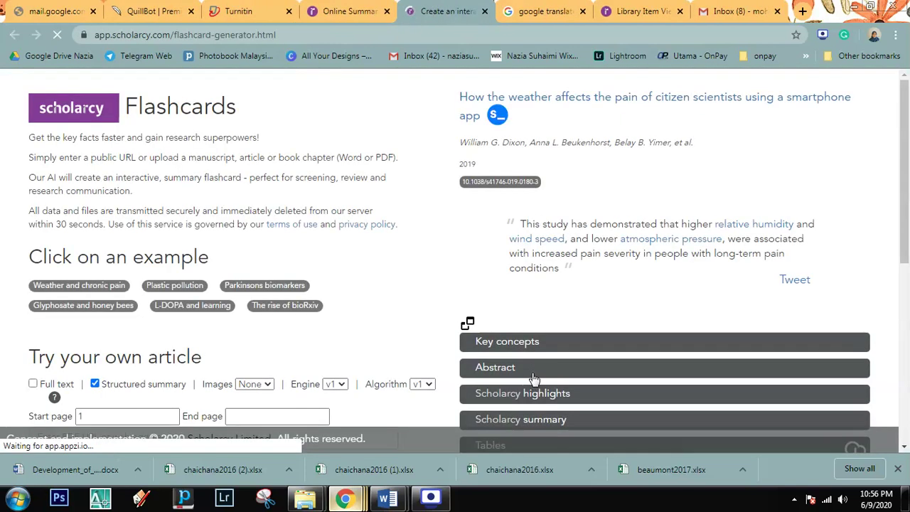
pyautogui.scroll(-2, 427, 295)
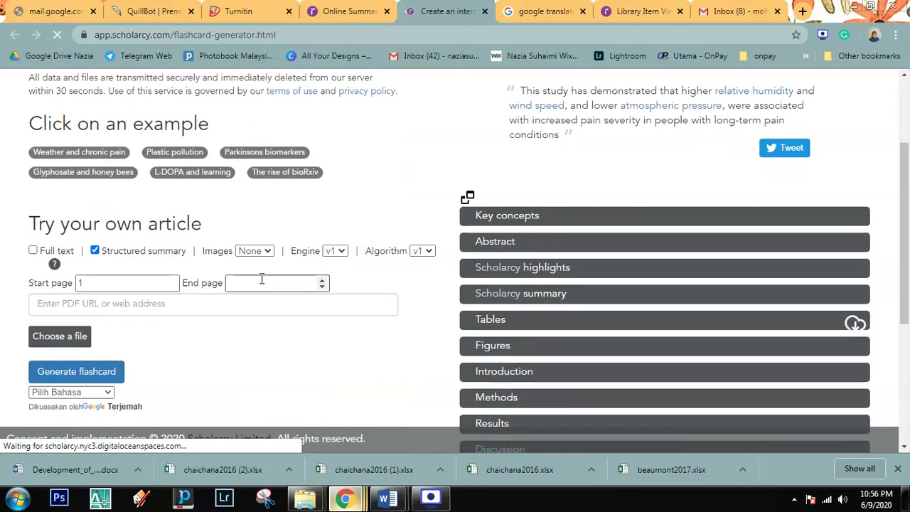
pyautogui.click(78, 335)
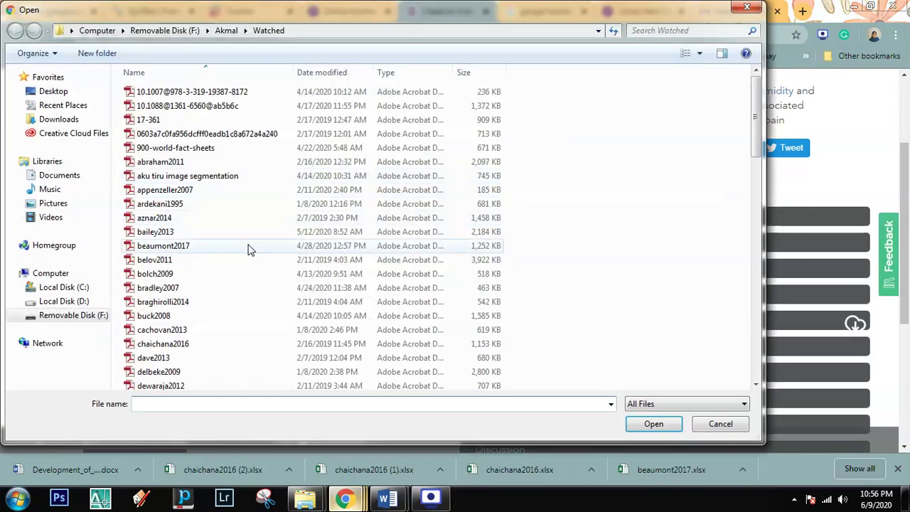
pyautogui.click(177, 343)
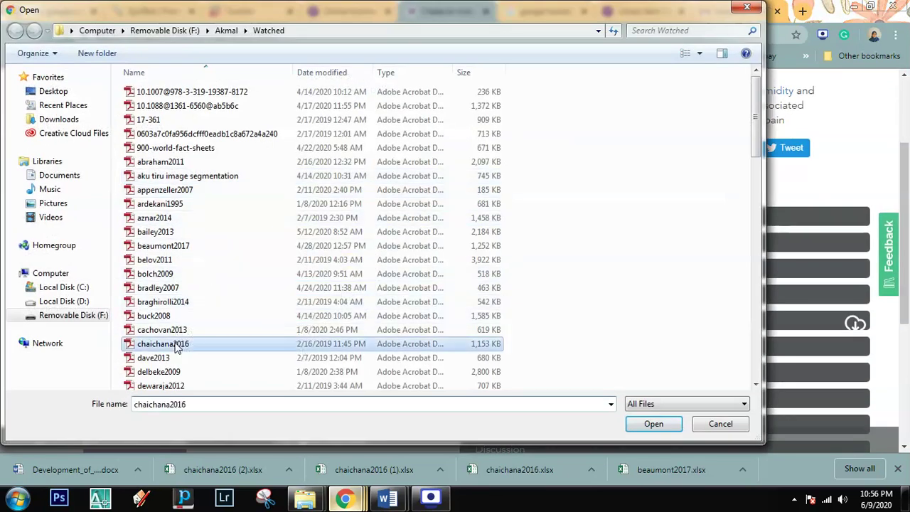
pyautogui.click(652, 425)
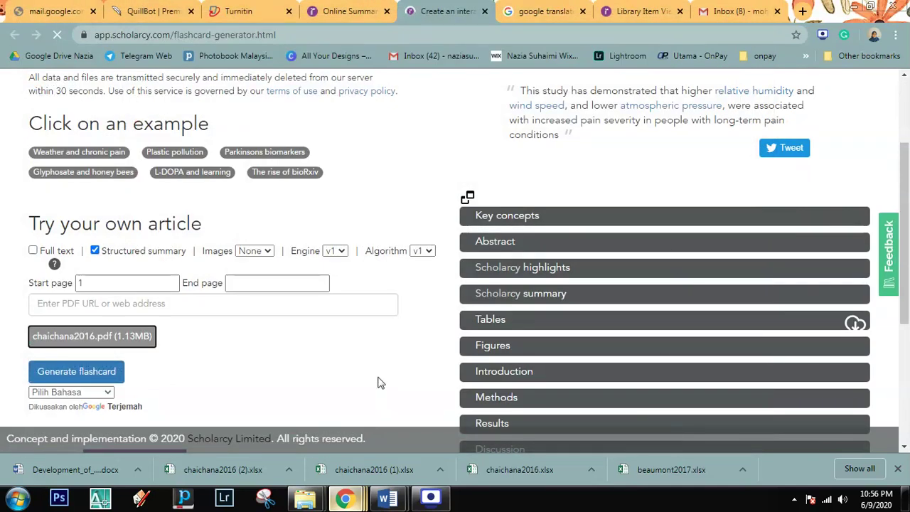
pyautogui.scroll(-2, 381, 383)
pyautogui.scroll(4, 185, 292)
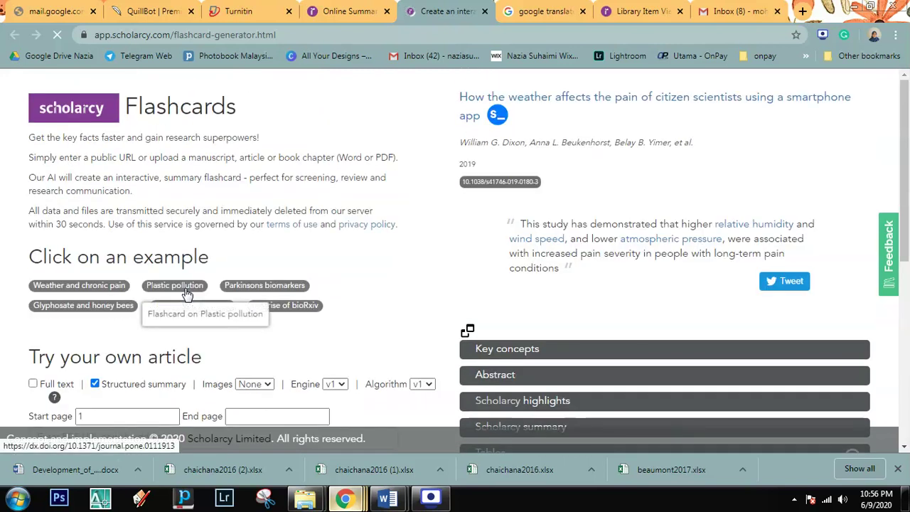
pyautogui.scroll(-2, 106, 342)
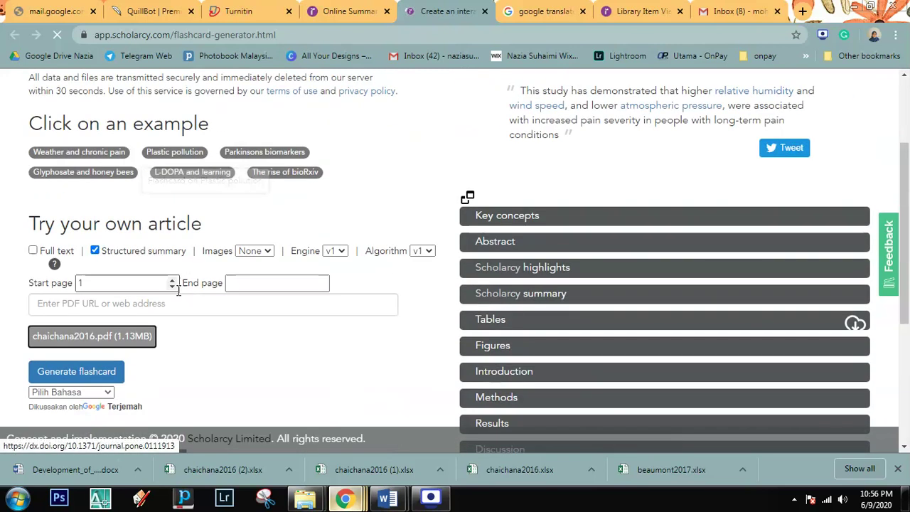
# Step: Generate the chaichana2016.pdf flashcard, then refresh the invited account's Gmail inbox
pyautogui.click(82, 377)
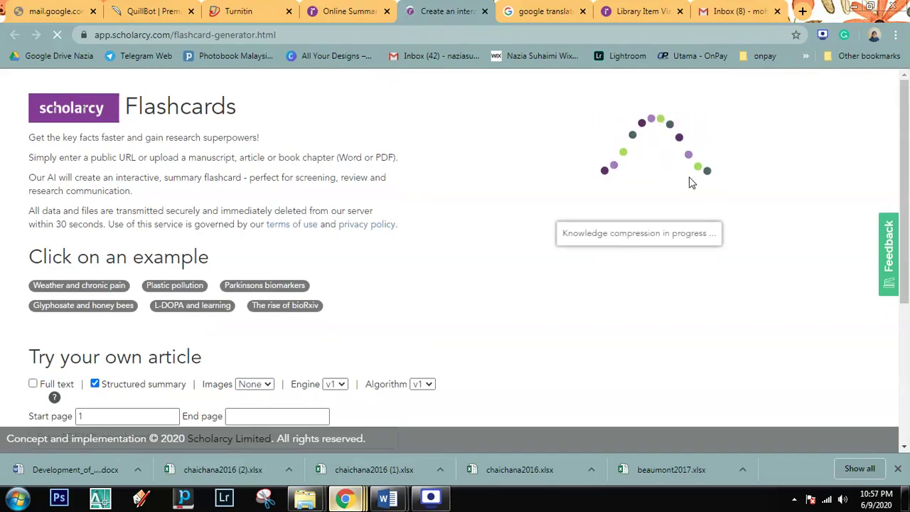
pyautogui.click(764, 10)
pyautogui.rightClick(468, 134)
pyautogui.click(501, 171)
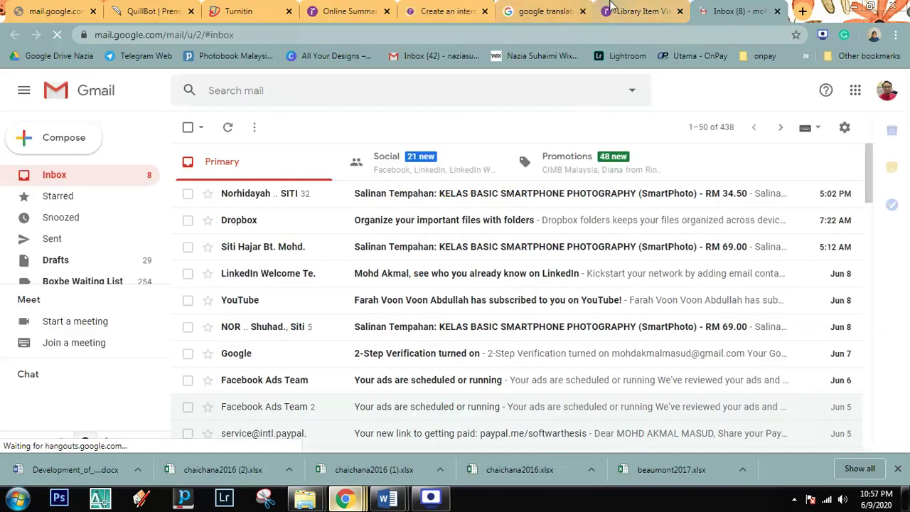
# Step: Return from Gmail to view the generated chaichana2016 flashcard in Scholarcy
pyautogui.click(611, 9)
pyautogui.click(473, 6)
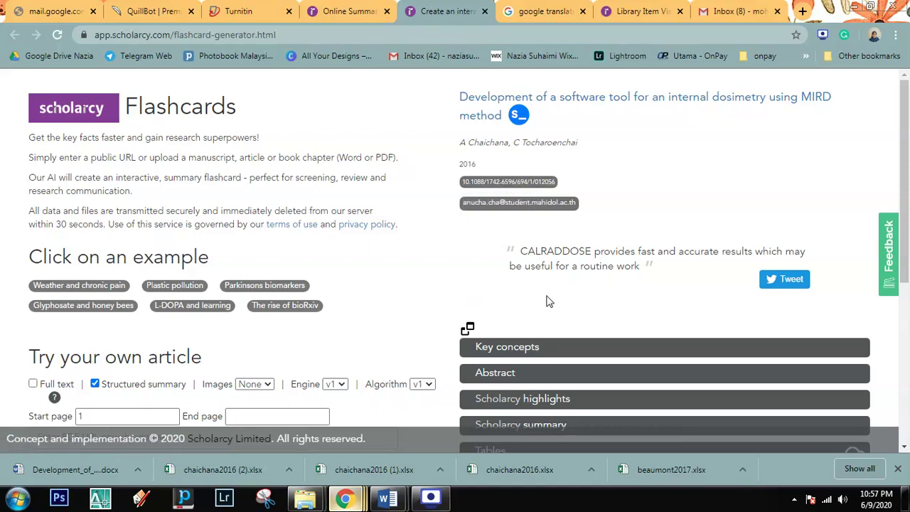
# Step: Expand and read through the new flashcard's Abstract
pyautogui.scroll(-1, 548, 306)
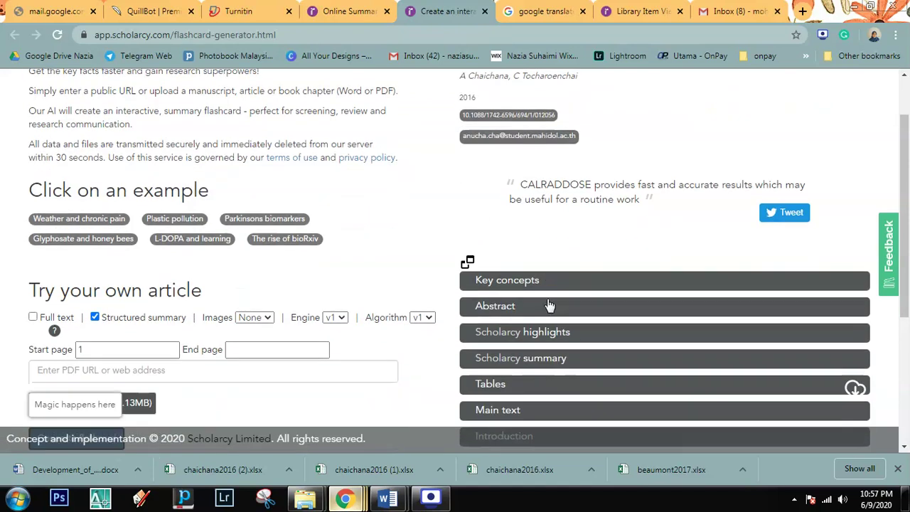
pyautogui.scroll(-2, 537, 246)
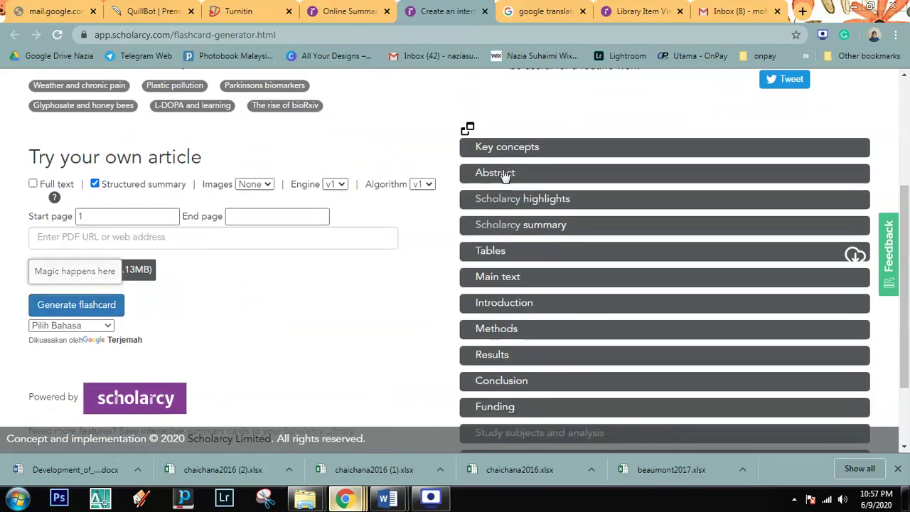
pyautogui.click(503, 173)
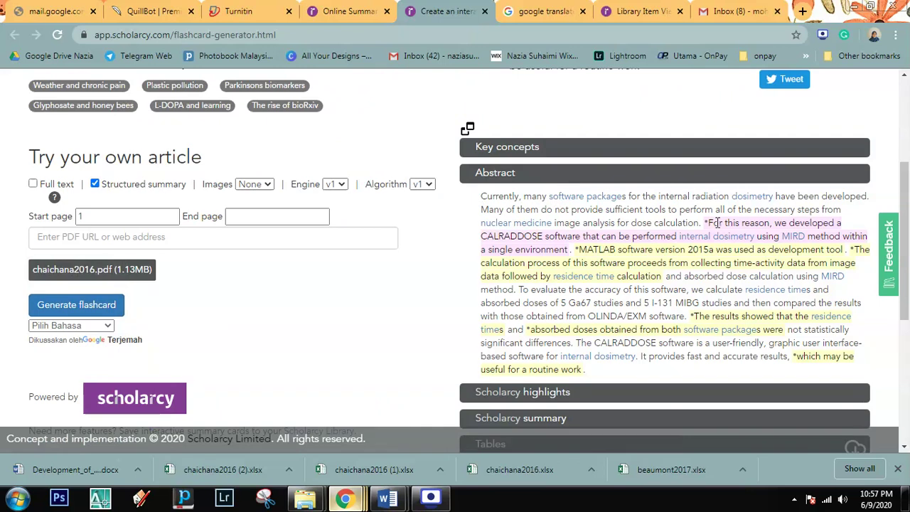
pyautogui.scroll(-2, 661, 302)
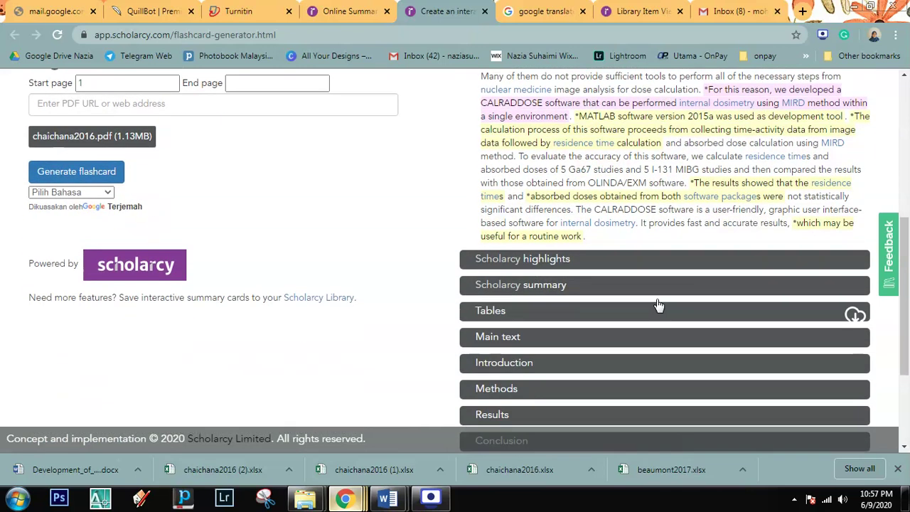
pyautogui.scroll(-1, 560, 285)
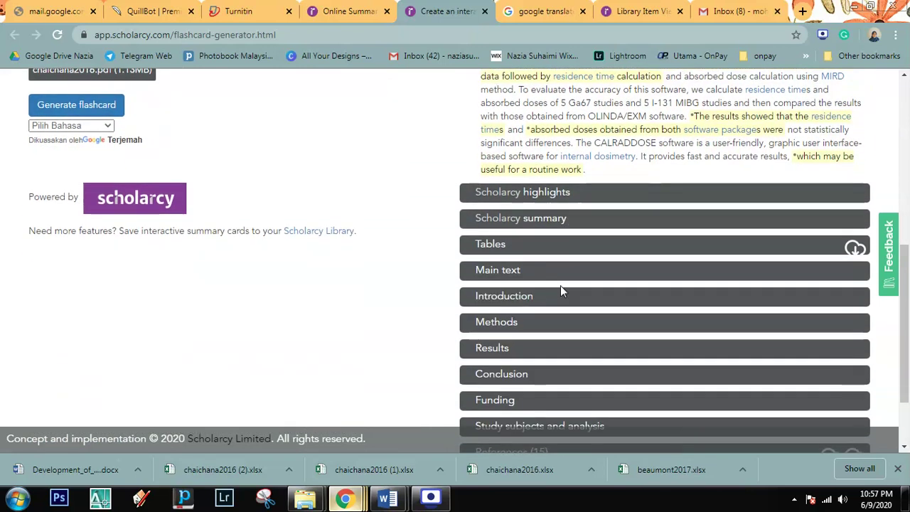
pyautogui.scroll(2, 560, 286)
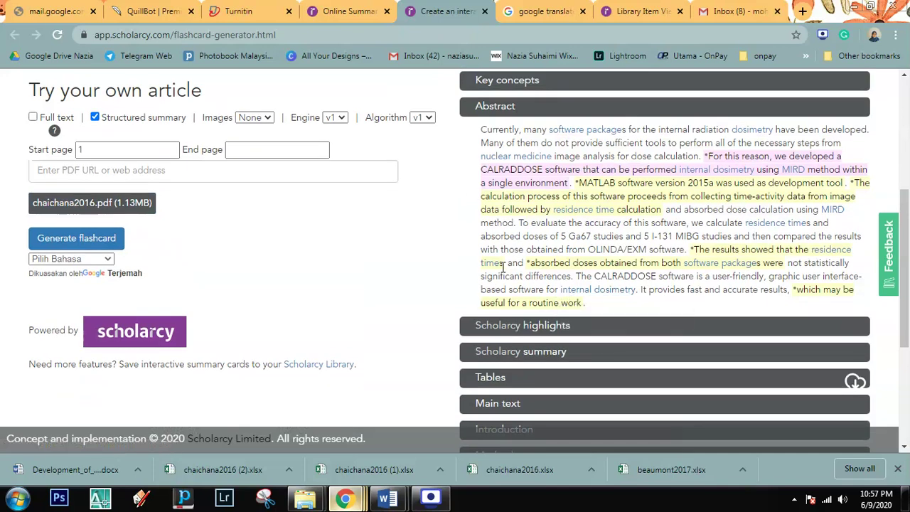
pyautogui.scroll(1, 398, 269)
pyautogui.scroll(2, 414, 271)
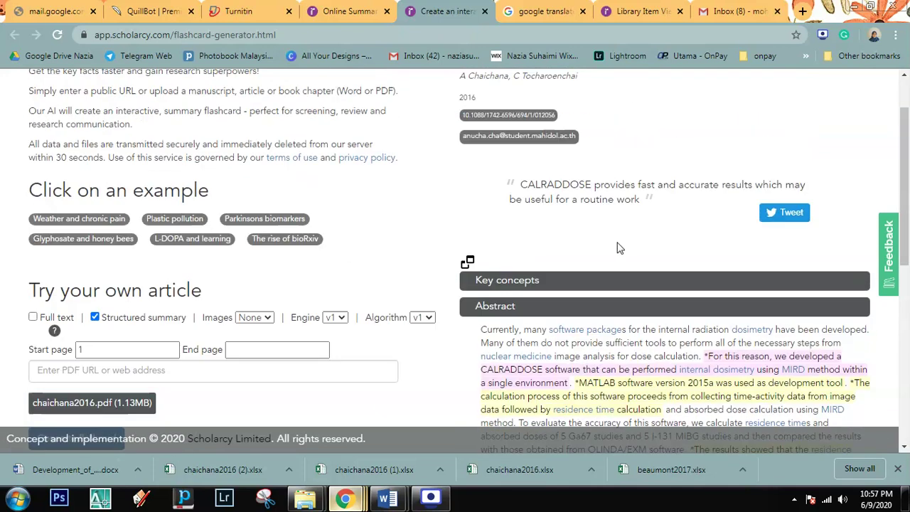
pyautogui.scroll(-2, 159, 345)
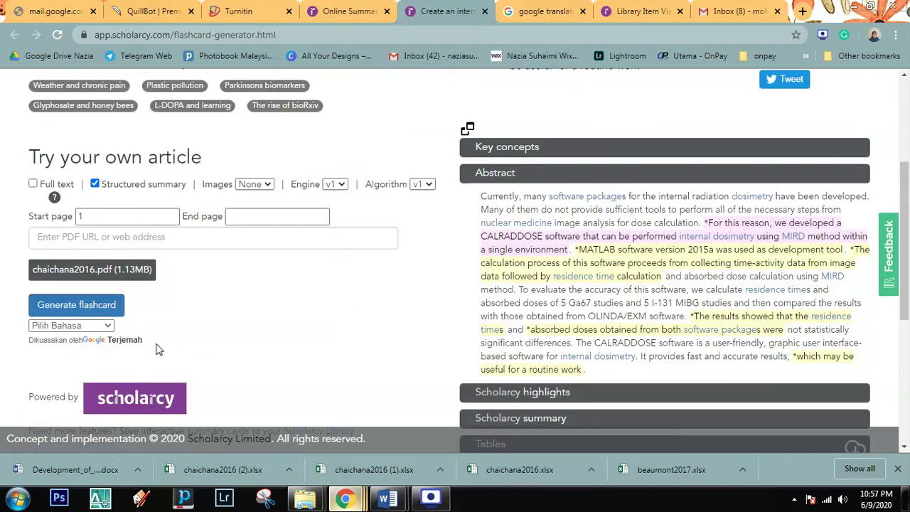
# Step: Cancel a PDF upload and switch to the saved Library Item View tab
pyautogui.click(84, 276)
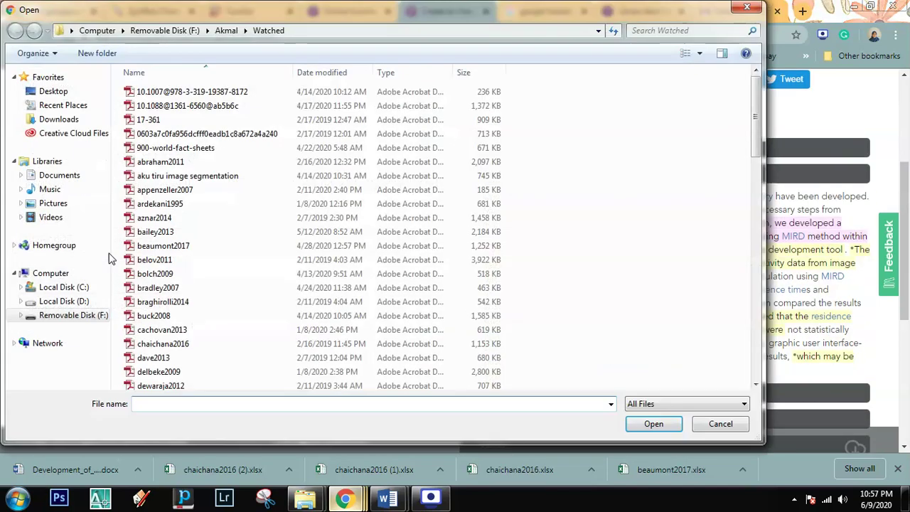
pyautogui.click(713, 426)
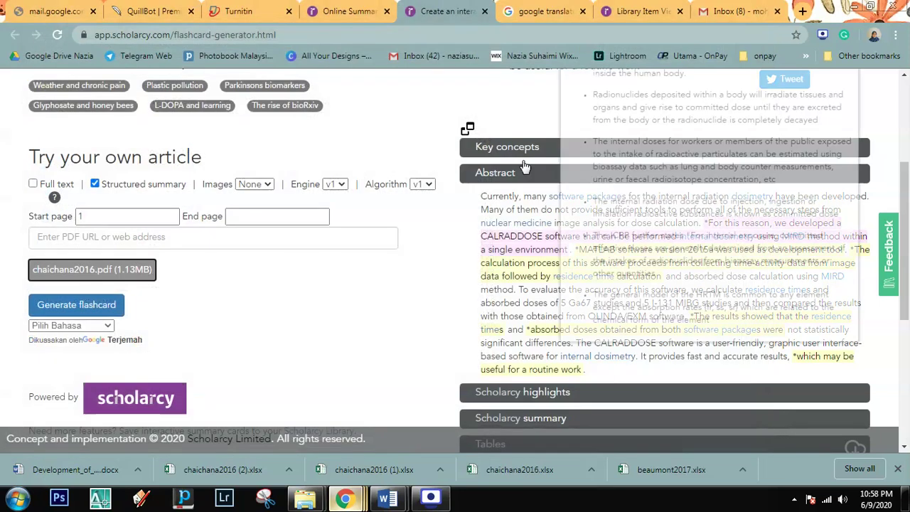
pyautogui.click(625, 17)
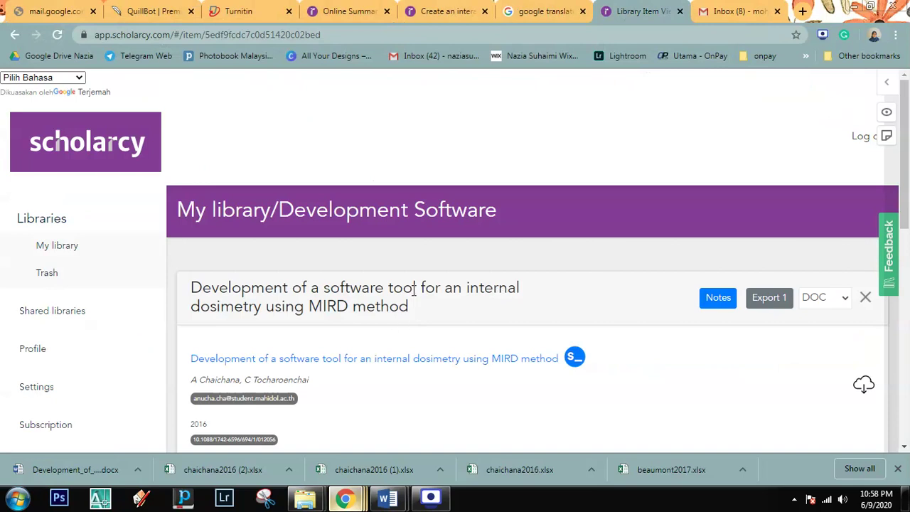
# Step: From the flashcard generator page, open the Scholarcy library in a new tab
pyautogui.click(413, 12)
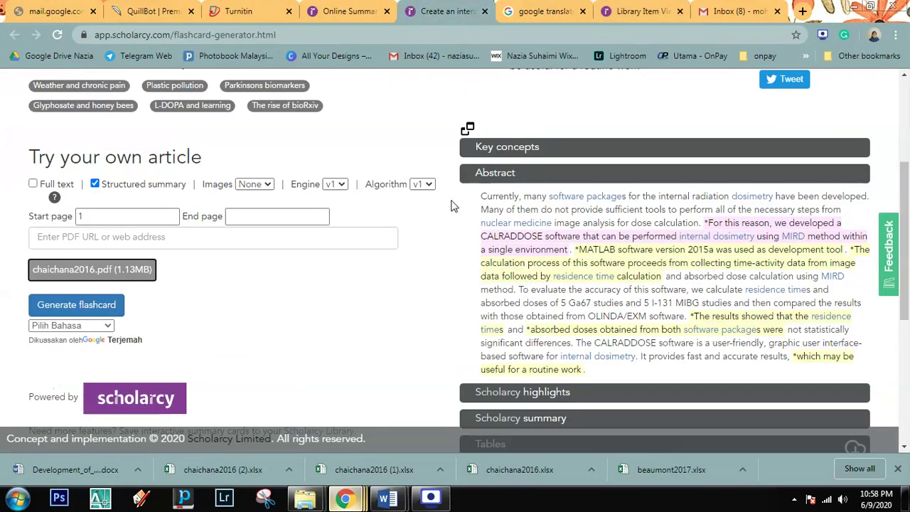
pyautogui.scroll(3, 454, 206)
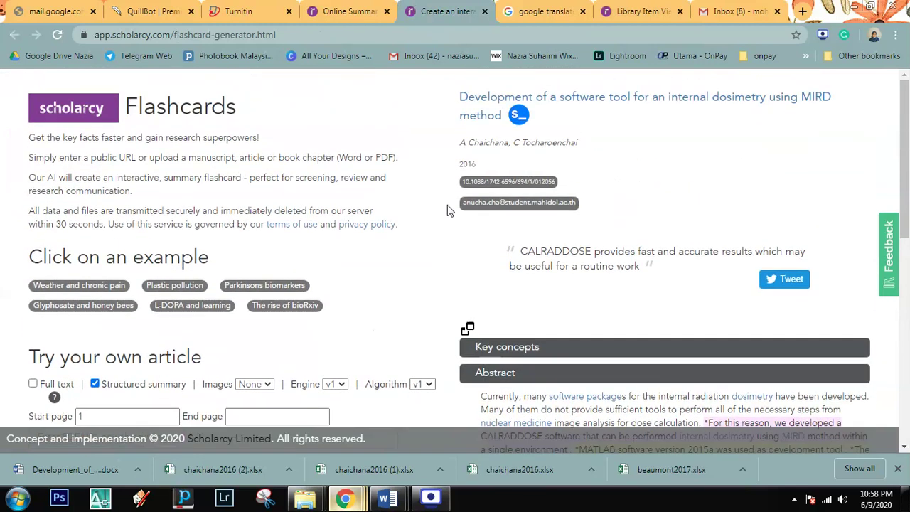
pyautogui.scroll(-9, 474, 233)
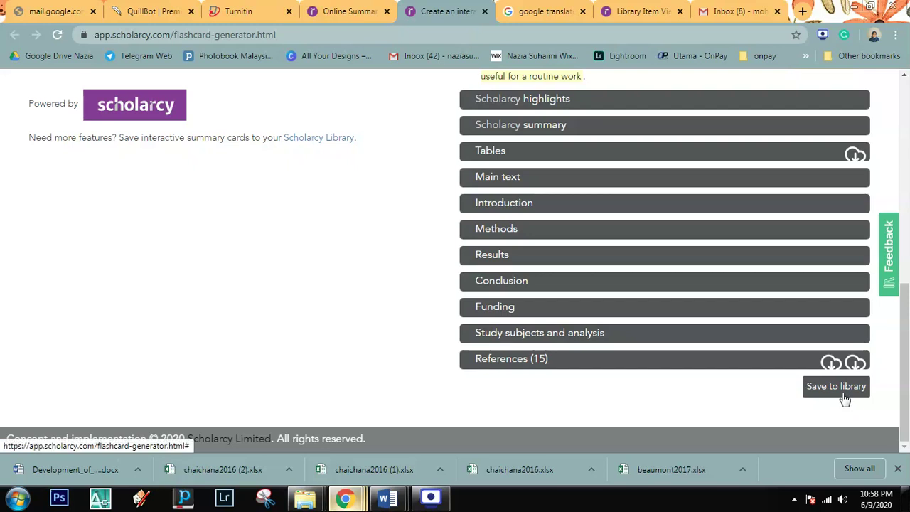
pyautogui.scroll(4, 818, 384)
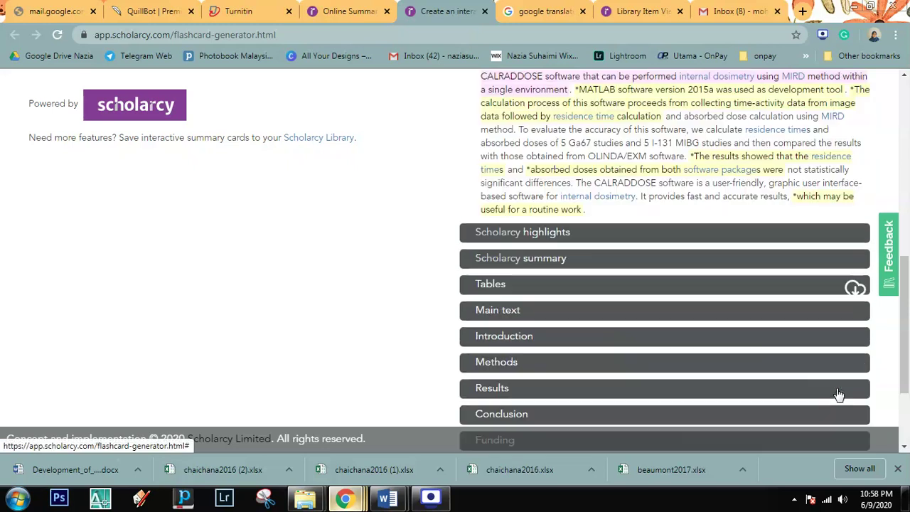
pyautogui.scroll(-3, 763, 354)
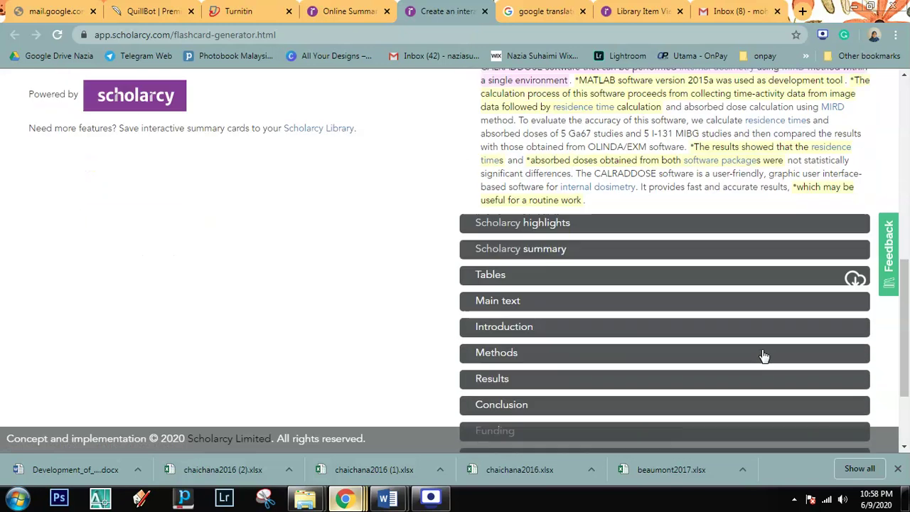
pyautogui.click(815, 391)
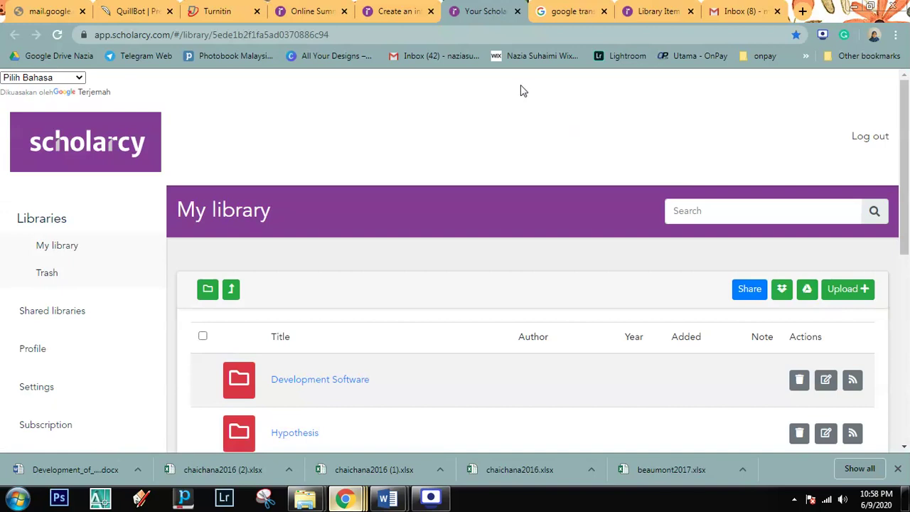
# Step: Look over the My library page, then close that extra library tab
pyautogui.click(374, 8)
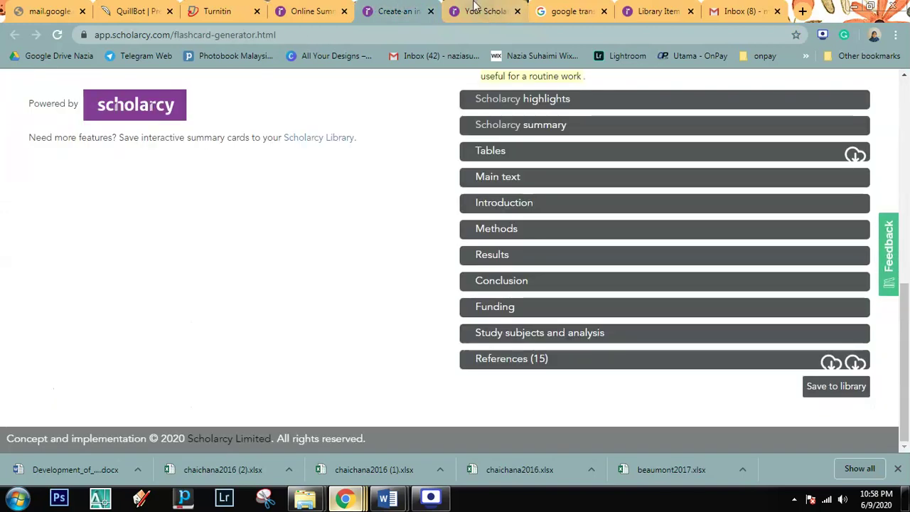
pyautogui.click(484, 11)
pyautogui.click(420, 7)
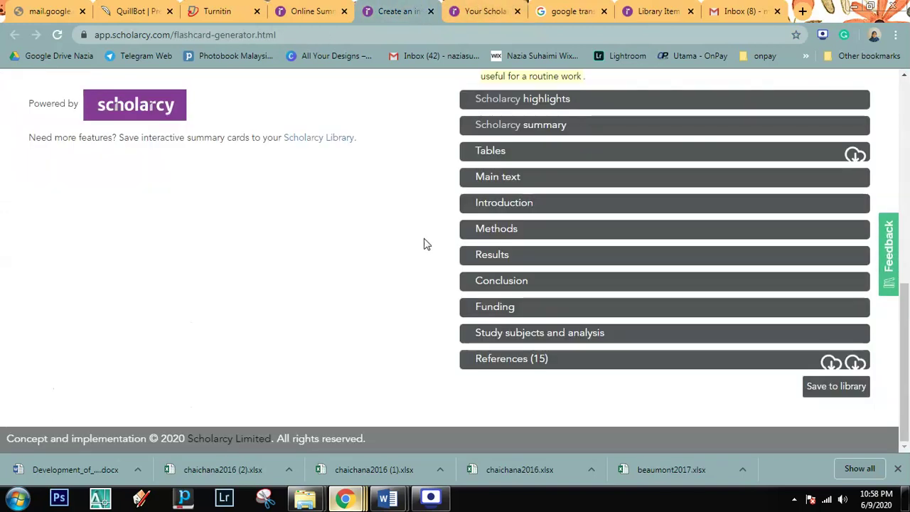
pyautogui.scroll(4, 417, 311)
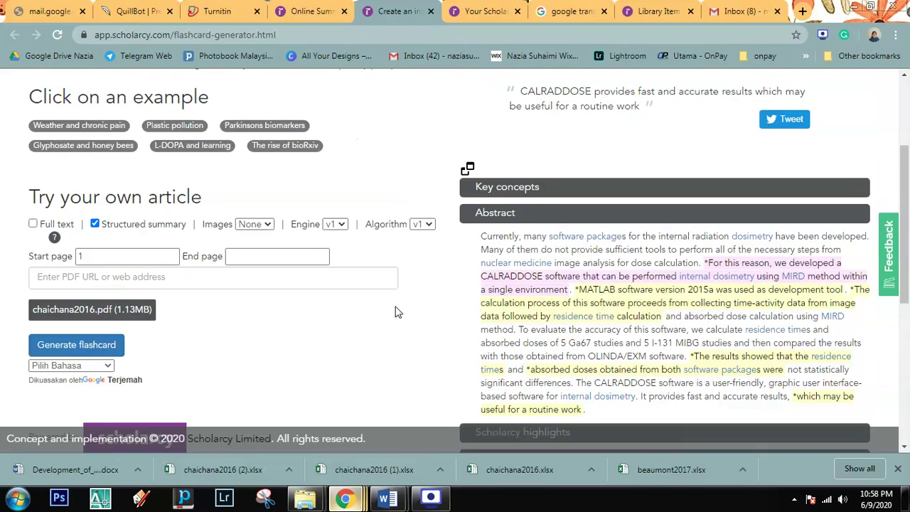
pyautogui.scroll(-5, 426, 317)
pyautogui.click(484, 11)
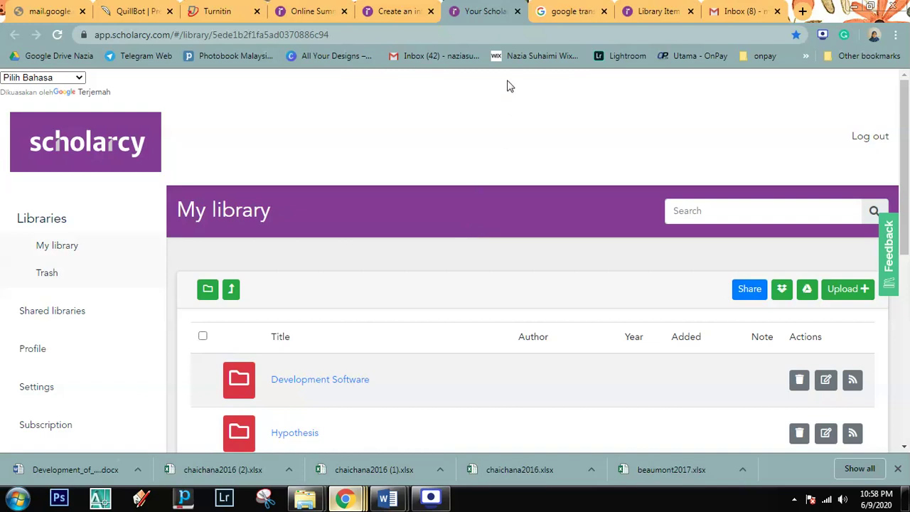
pyautogui.click(517, 12)
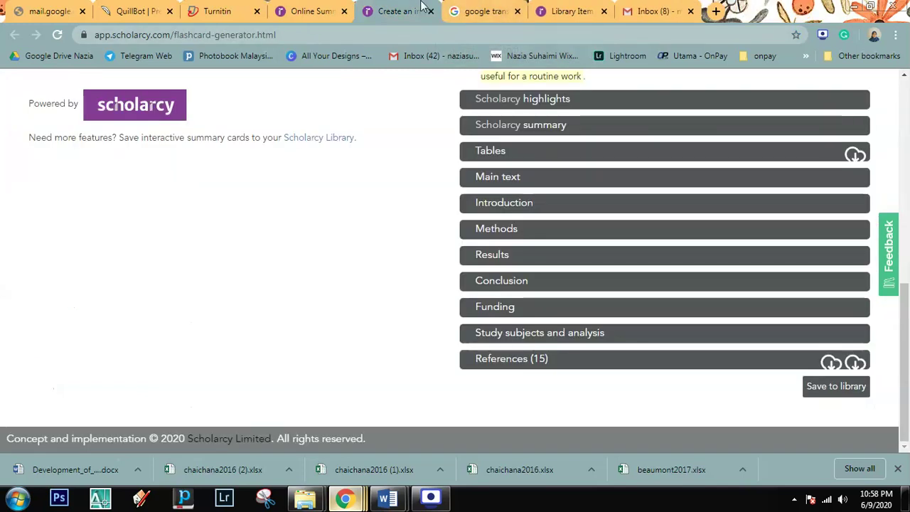
# Step: Return to Library Item View and close the MIRD paper to show the folder list
pyautogui.scroll(3, 799, 311)
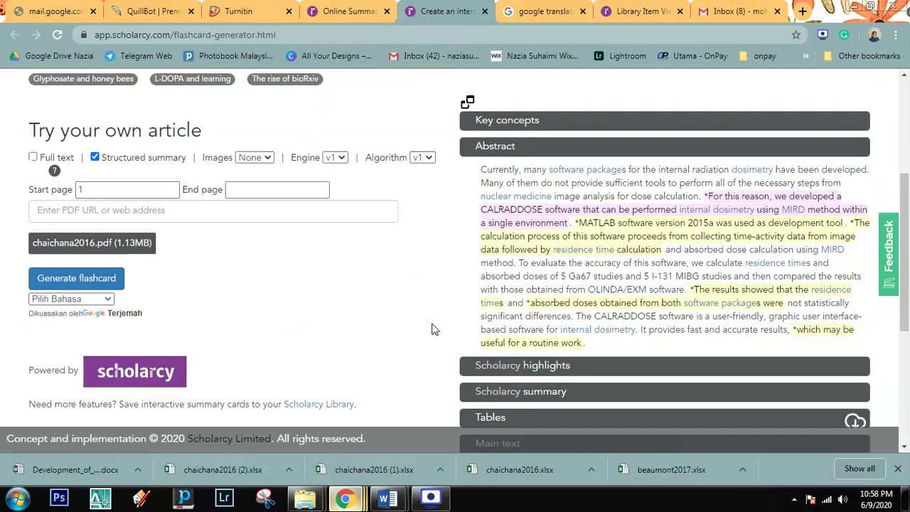
pyautogui.scroll(2, 359, 332)
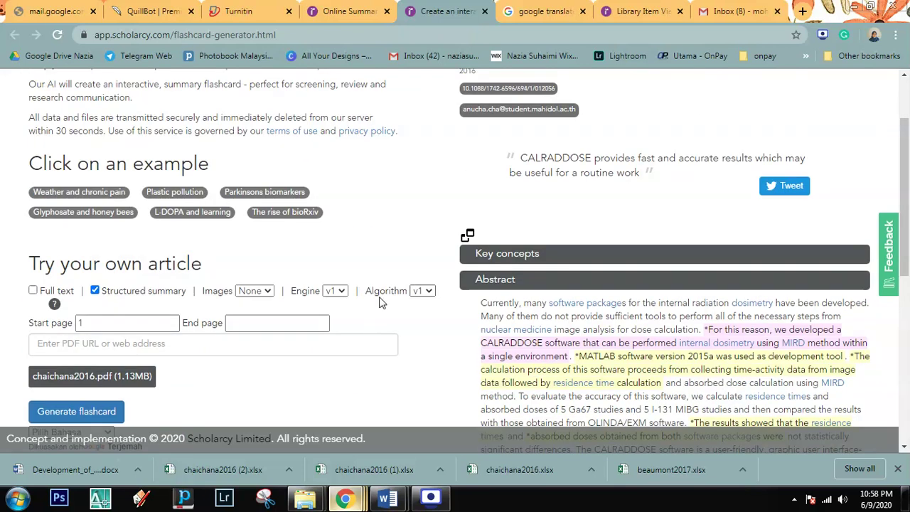
pyautogui.click(354, 11)
pyautogui.click(538, 8)
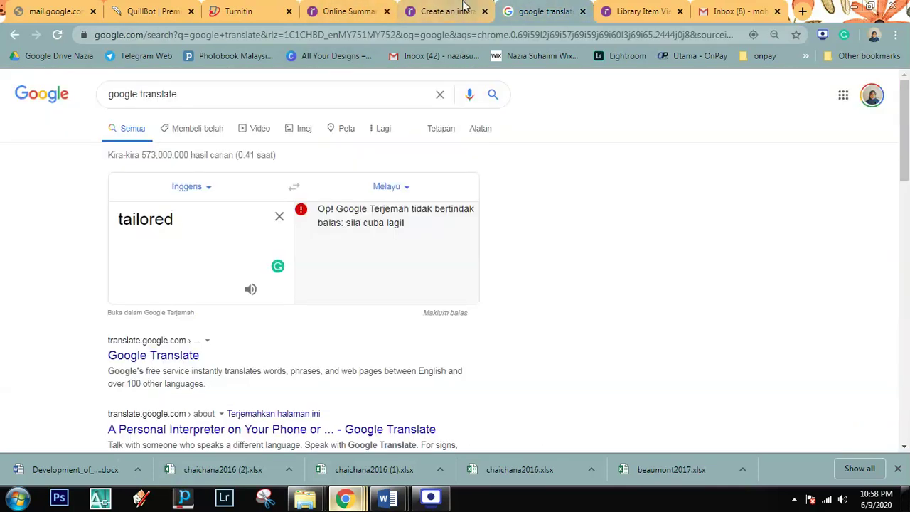
pyautogui.click(445, 10)
pyautogui.click(620, 10)
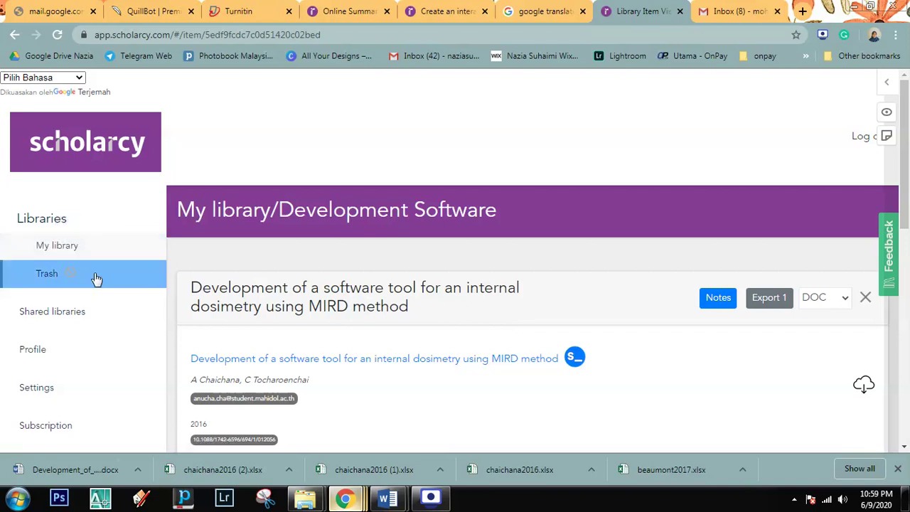
pyautogui.scroll(-10, 258, 304)
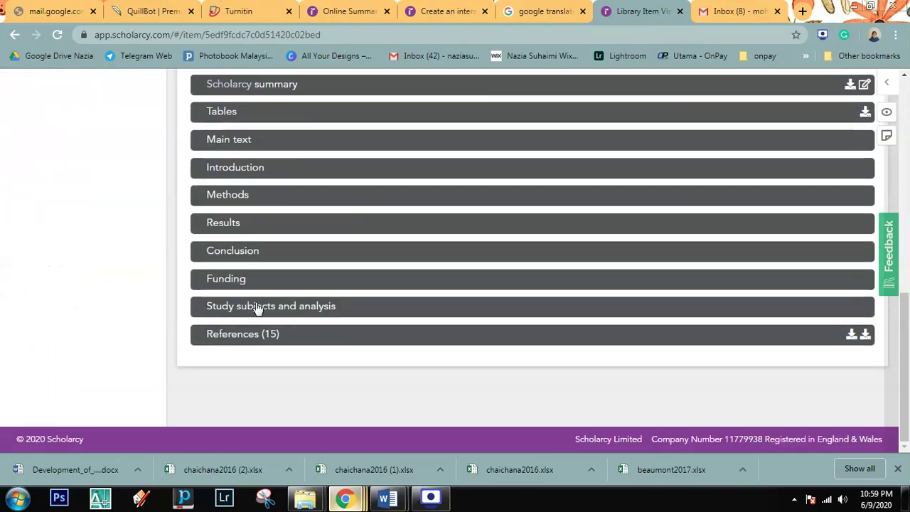
pyautogui.scroll(10, 257, 307)
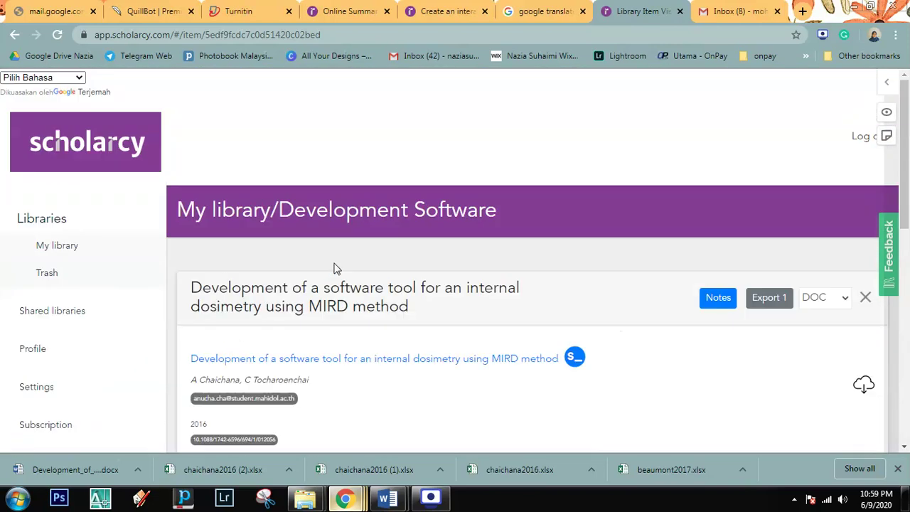
pyautogui.click(867, 300)
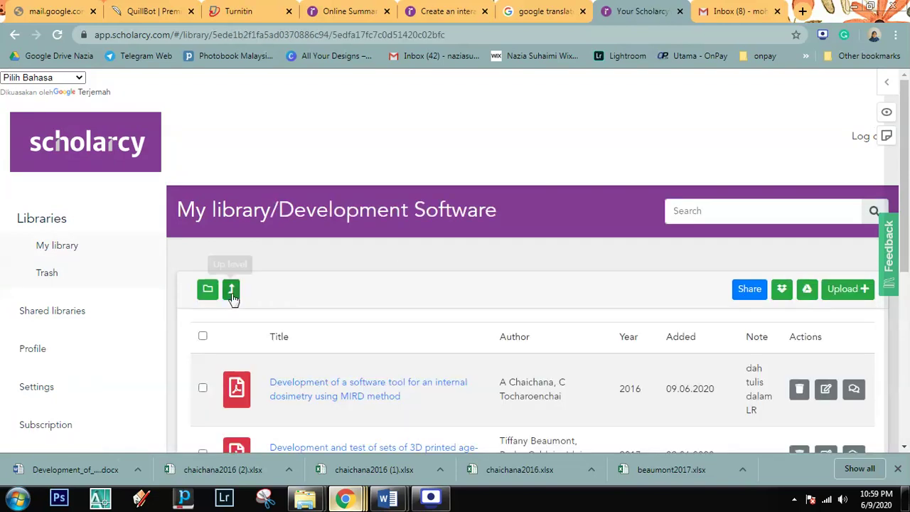
pyautogui.scroll(-1, 359, 362)
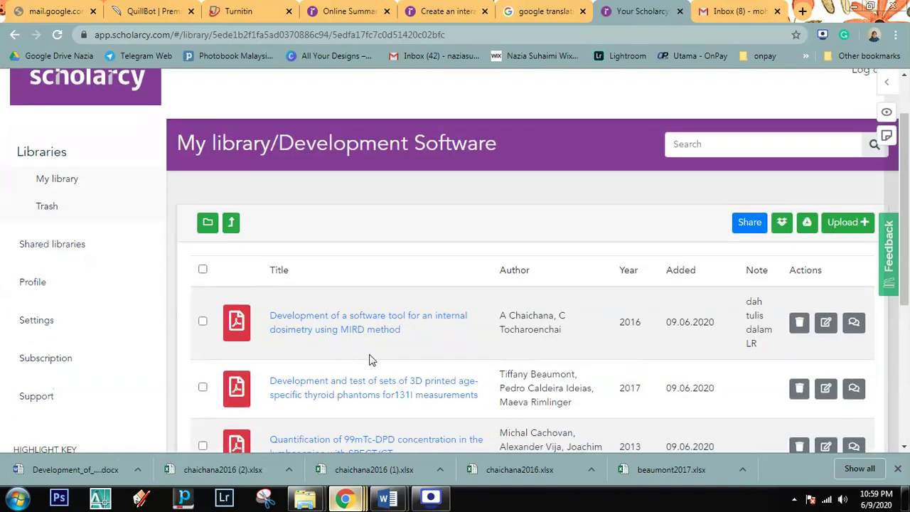
# Step: Share the MIRD paper with the recipient's Gmail address, sending the sign-up invitation, then open Gmail
pyautogui.click(202, 324)
pyautogui.click(750, 224)
pyautogui.click(401, 252)
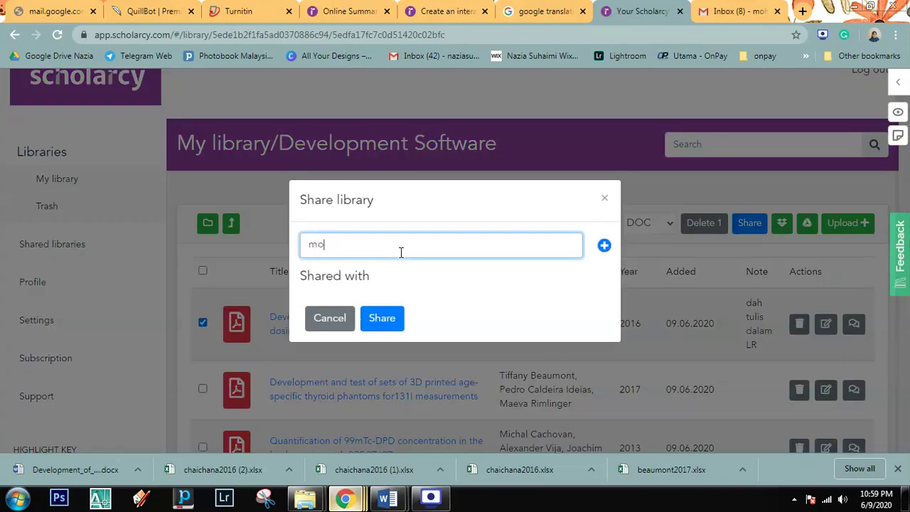
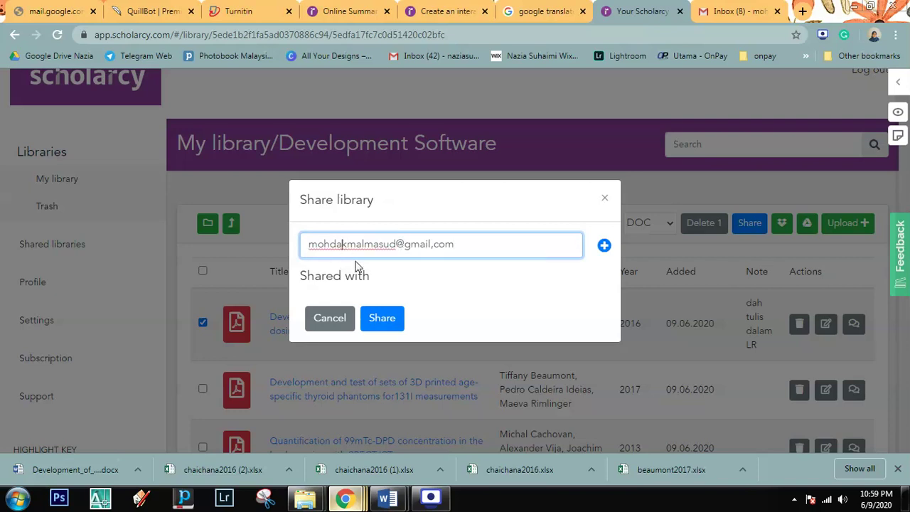
pyautogui.click(382, 318)
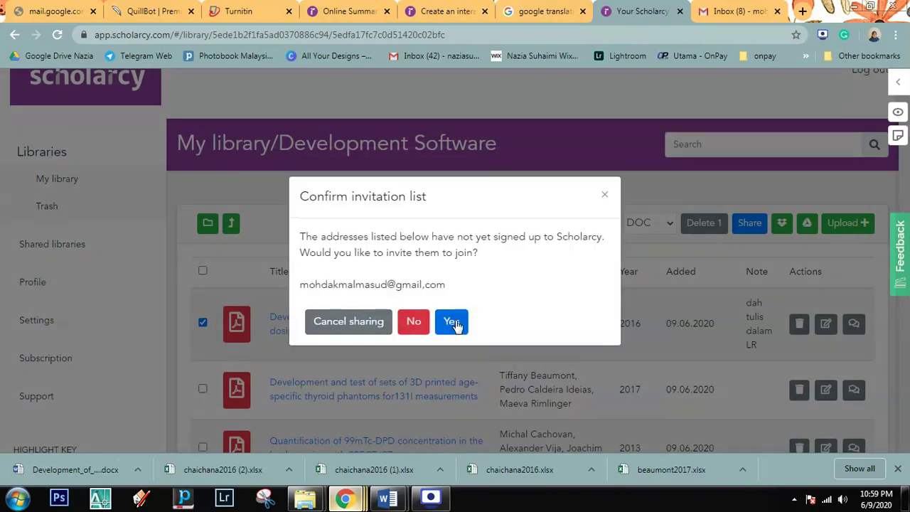
pyautogui.click(452, 321)
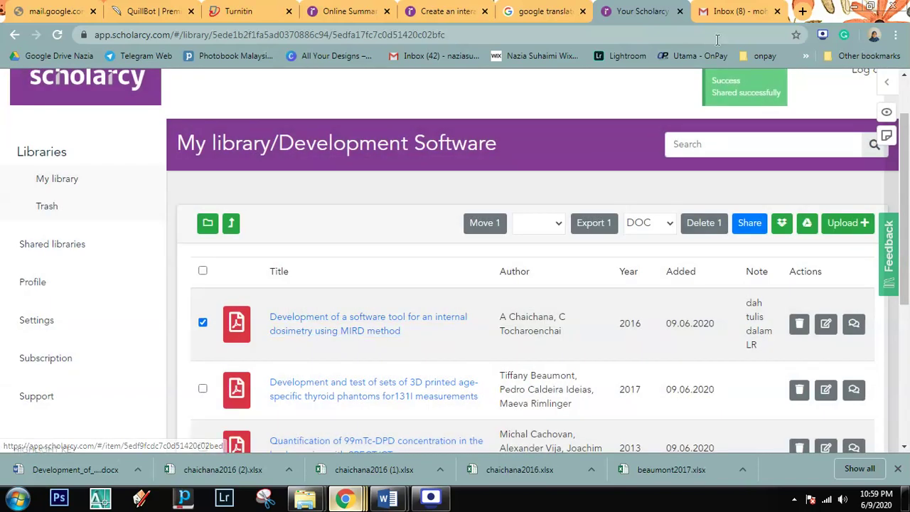
pyautogui.click(740, 11)
# Step: Check the signed-in Google accounts list, then reload the Gmail inbox twice
pyautogui.click(886, 90)
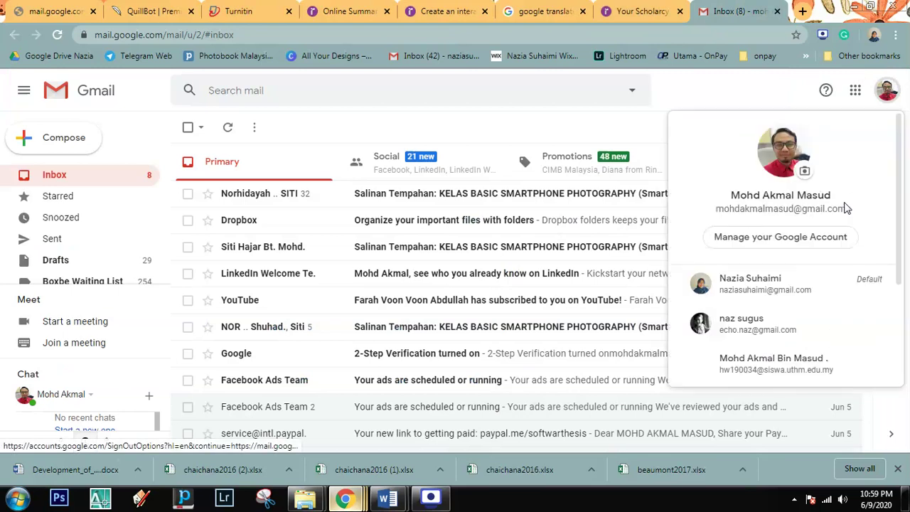
pyautogui.scroll(-1, 792, 291)
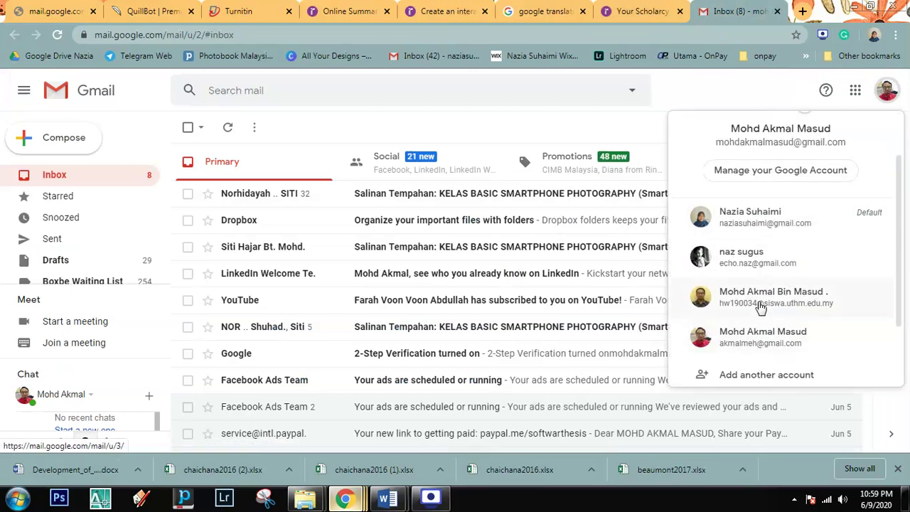
pyautogui.scroll(1, 755, 270)
pyautogui.click(742, 112)
pyautogui.rightClick(725, 110)
pyautogui.click(740, 146)
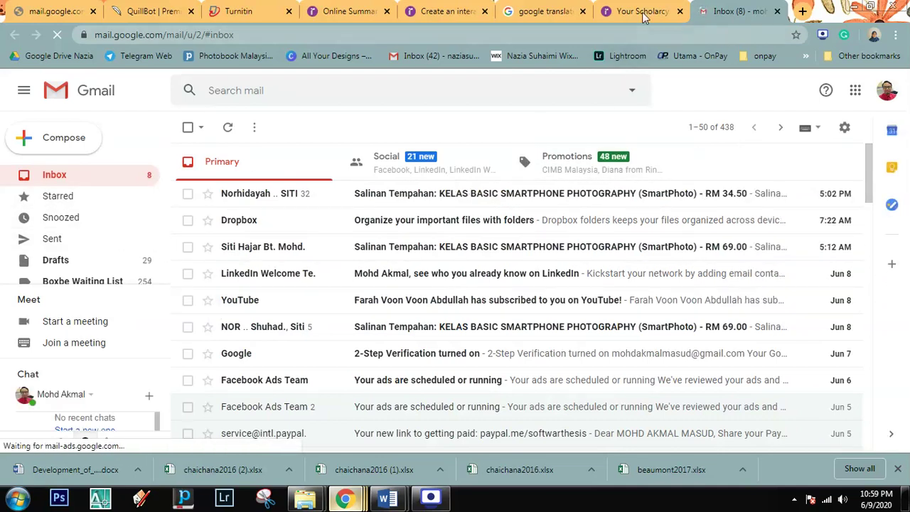
pyautogui.rightClick(422, 120)
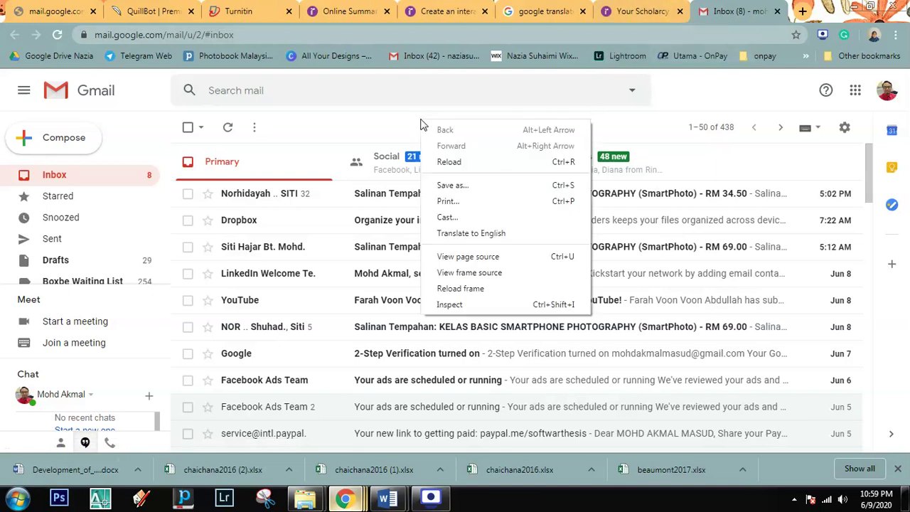
pyautogui.click(434, 162)
# Step: Open the second Google account's inbox in a new tab, then return to the Scholarcy library
pyautogui.click(640, 11)
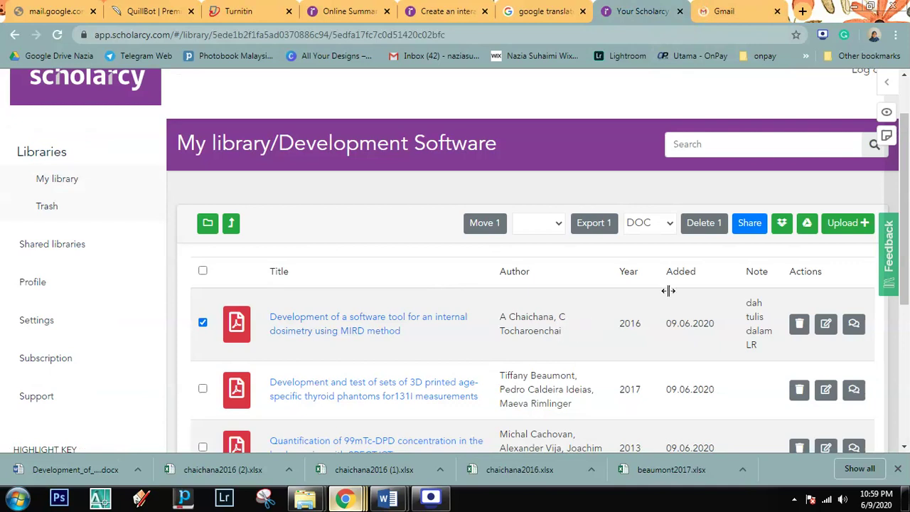
pyautogui.click(734, 12)
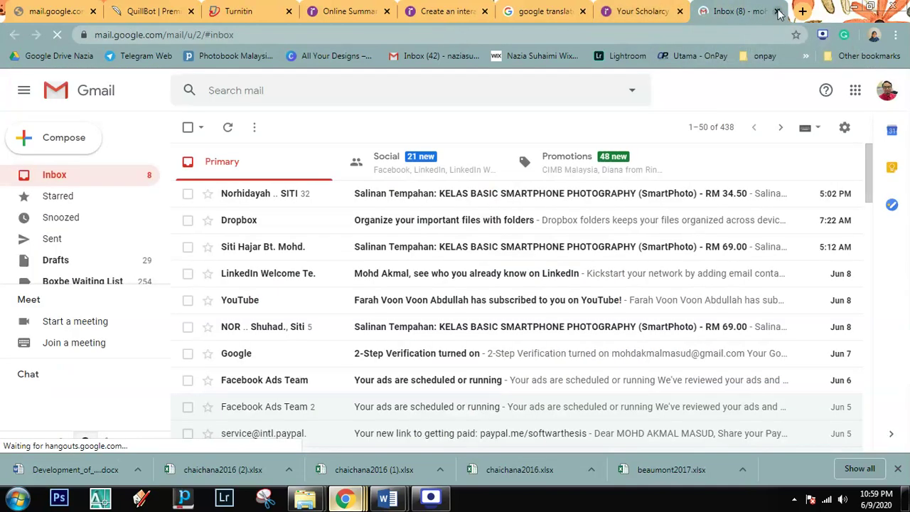
pyautogui.click(887, 90)
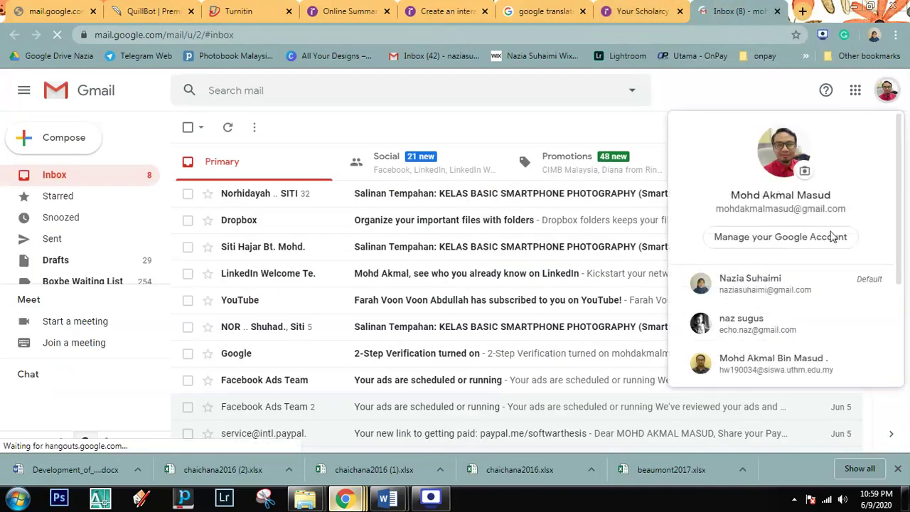
pyautogui.scroll(-1, 741, 359)
pyautogui.click(739, 343)
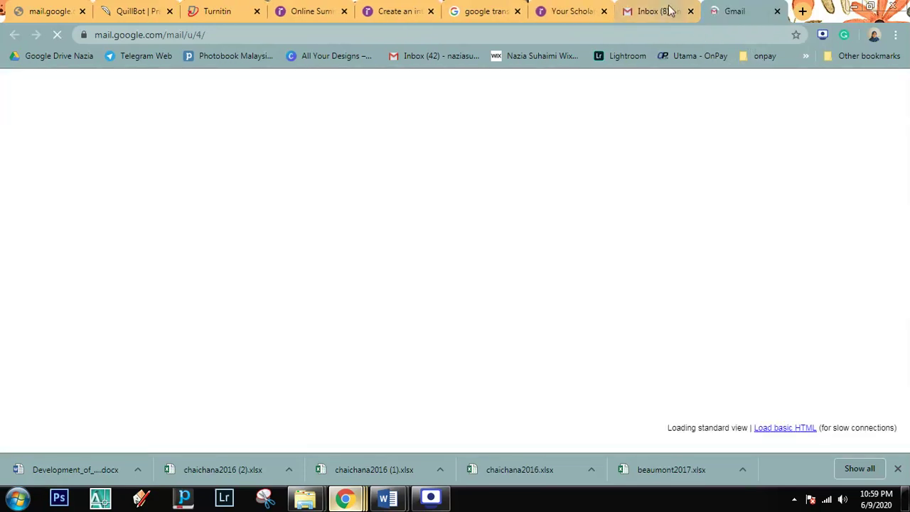
pyautogui.click(573, 11)
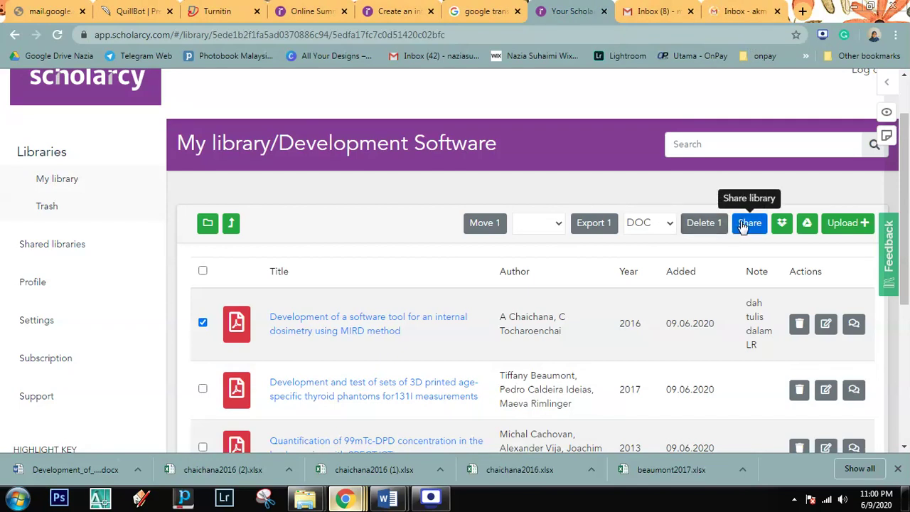
# Step: Share the Development Software library with the recipient's e-mail address and confirm the Scholarcy invitation
pyautogui.click(743, 225)
pyautogui.click(437, 250)
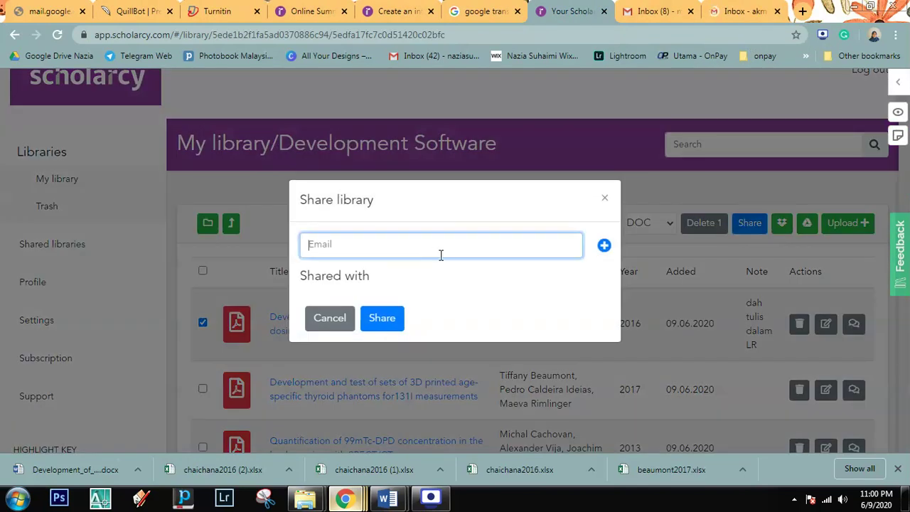
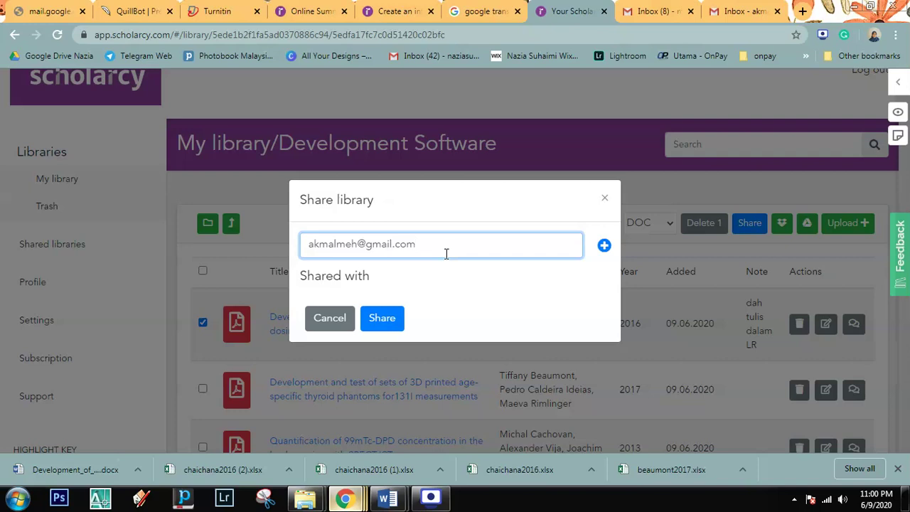
pyautogui.click(381, 317)
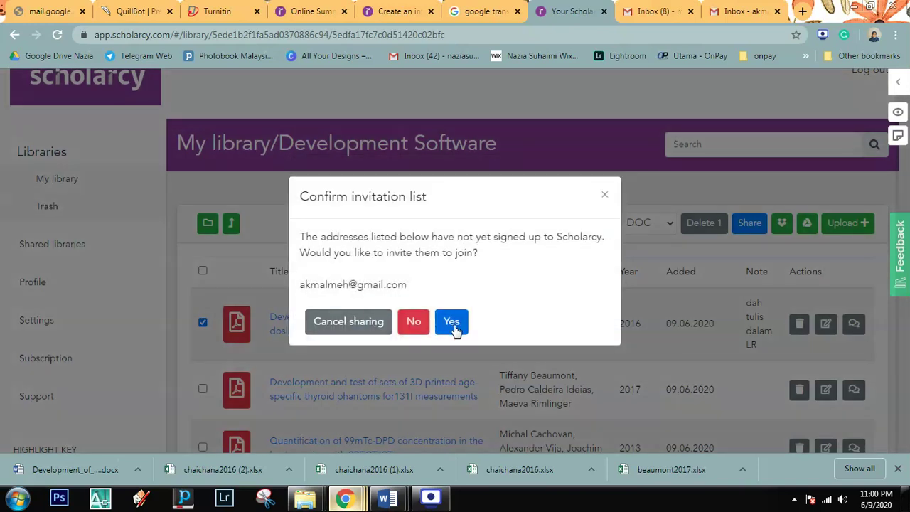
pyautogui.click(453, 326)
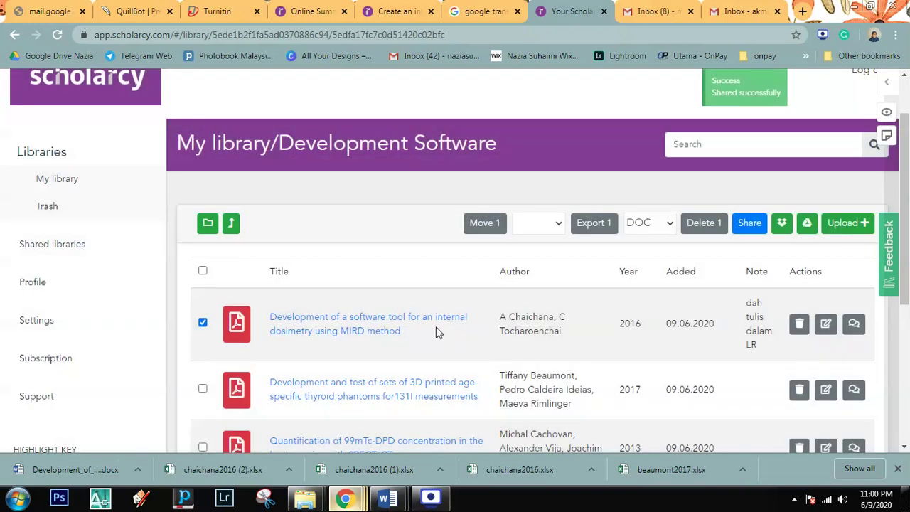
pyautogui.click(651, 11)
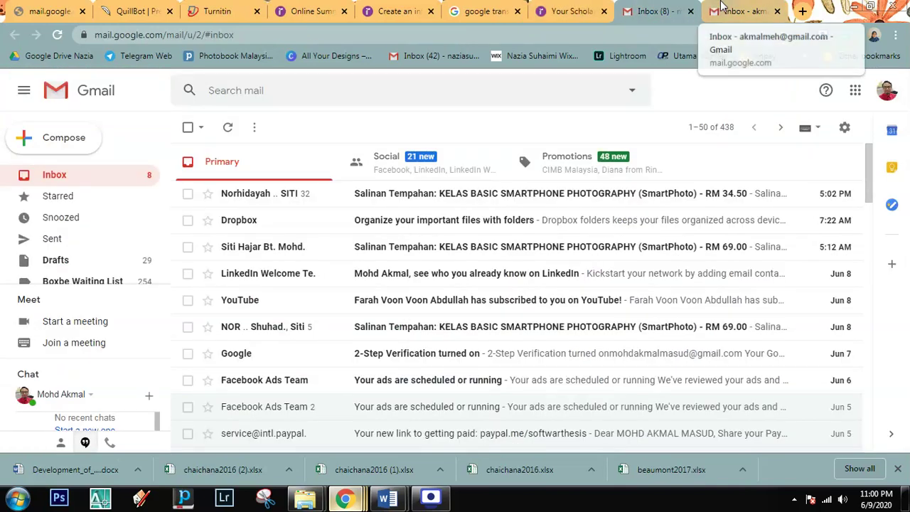
# Step: Reload the recipient's Gmail inbox to fetch the new invitation mail
pyautogui.click(722, 7)
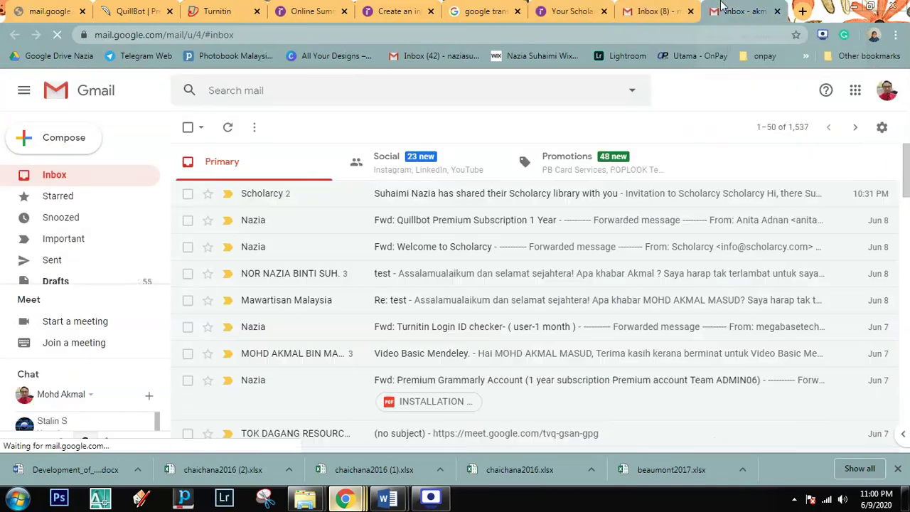
pyautogui.rightClick(314, 133)
pyautogui.click(340, 172)
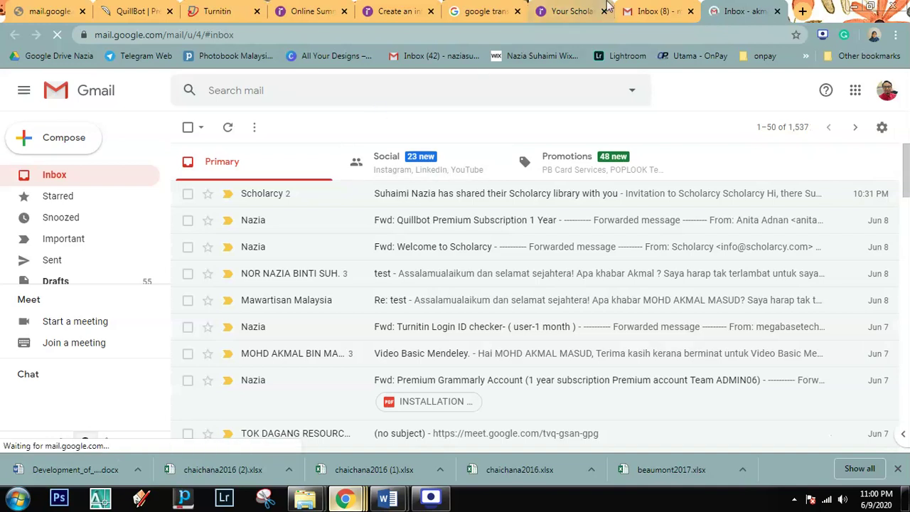
pyautogui.click(631, 9)
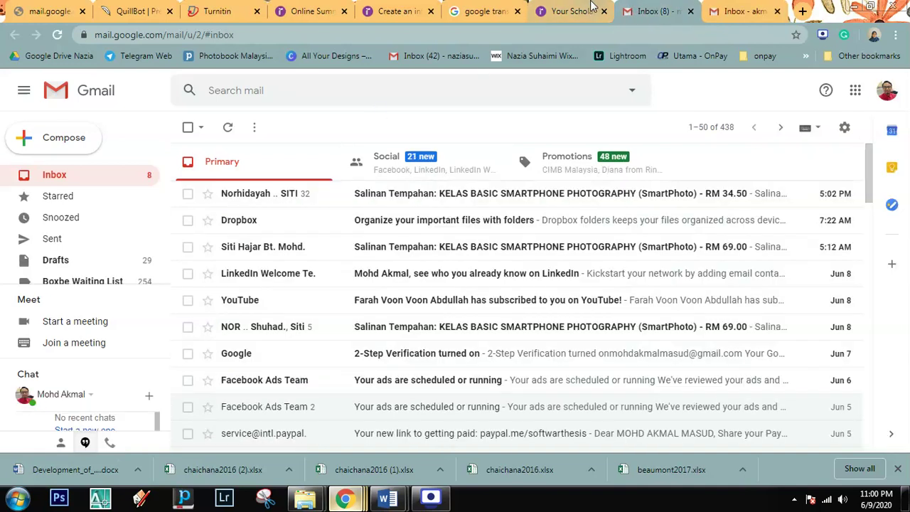
pyautogui.click(733, 6)
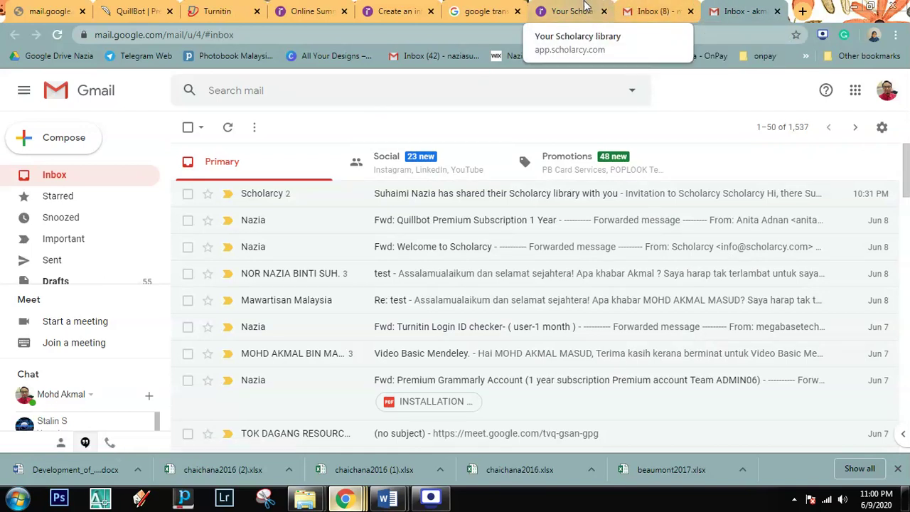
# Step: In the Scholarcy library, uncheck and recheck the first paper in the list
pyautogui.click(567, 6)
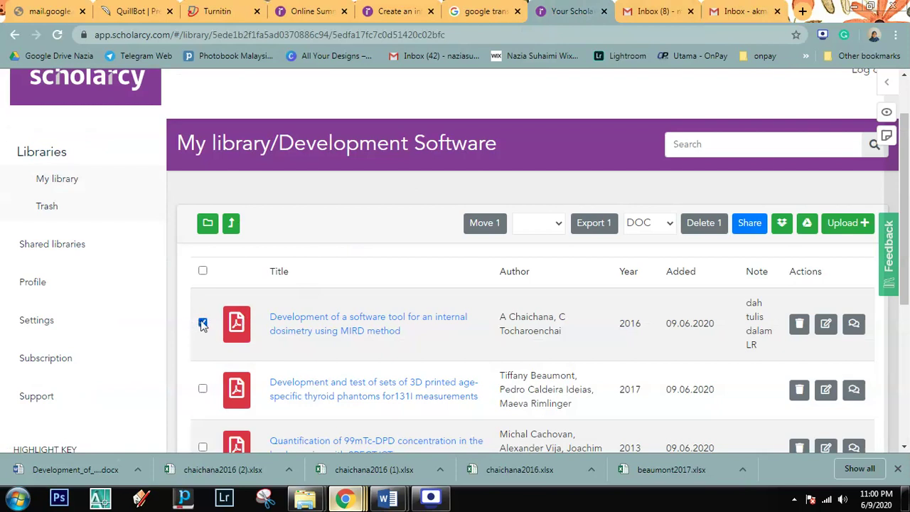
pyautogui.click(203, 324)
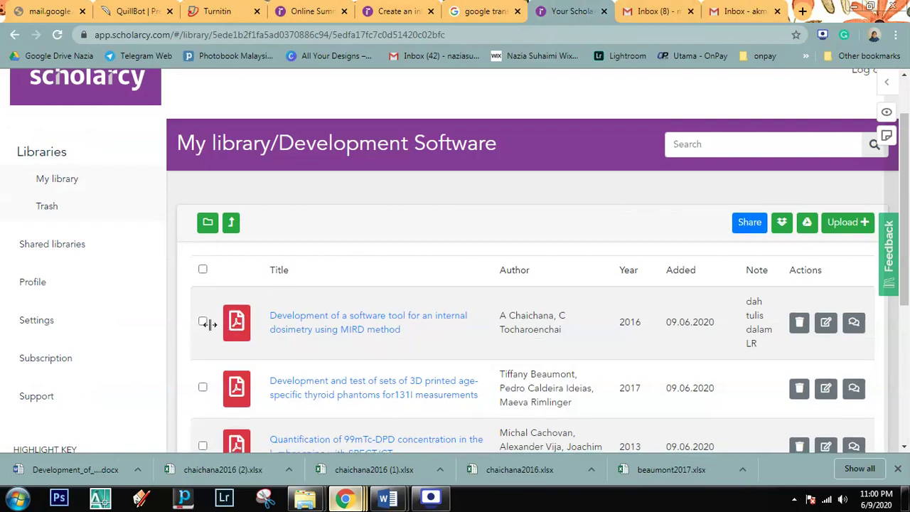
pyautogui.click(203, 323)
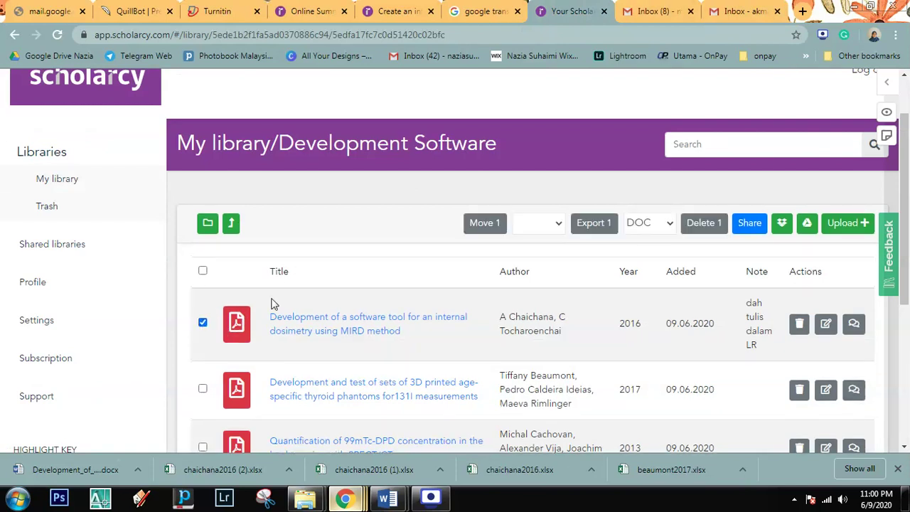
pyautogui.scroll(-1, 484, 333)
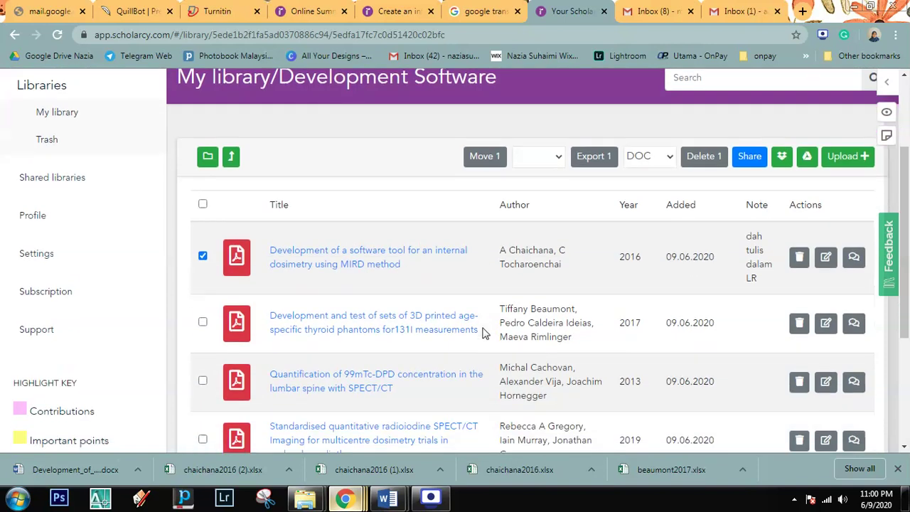
# Step: Open the Scholarcy invitation email, expand the newest message, and follow its sign-up link
pyautogui.click(740, 11)
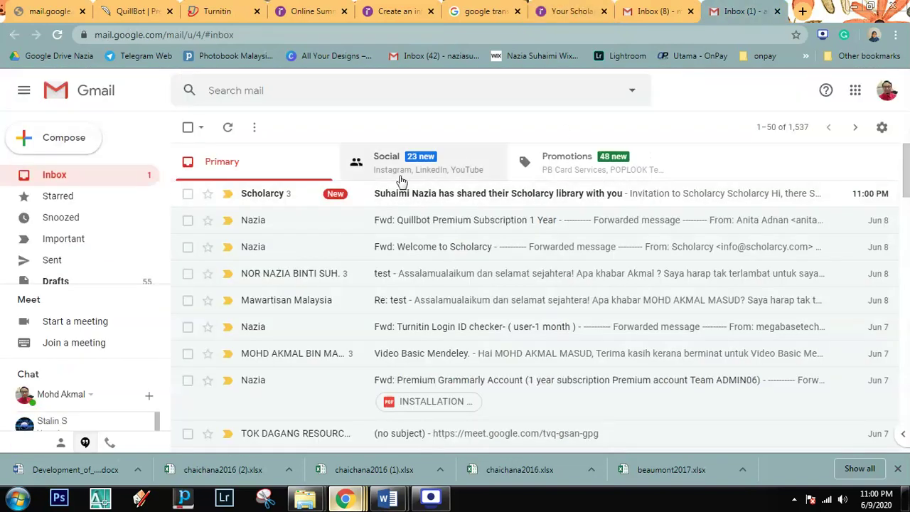
pyautogui.click(426, 204)
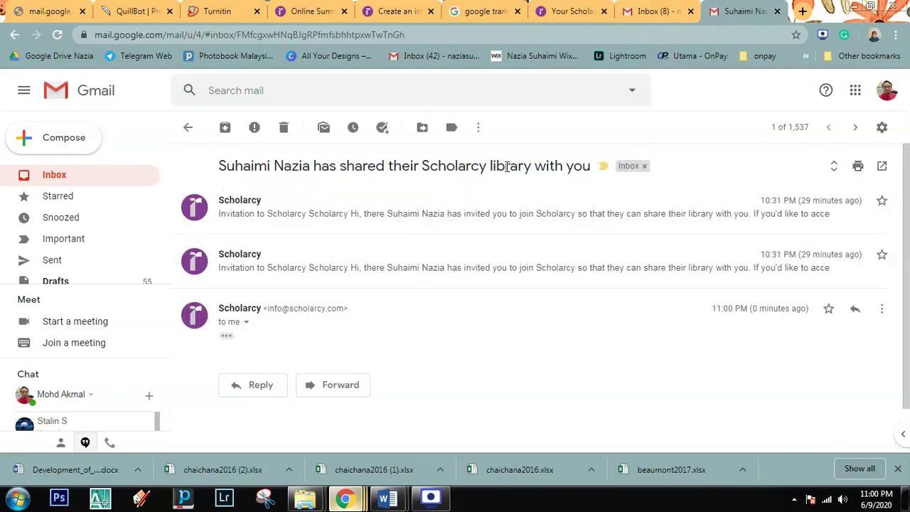
pyautogui.click(227, 335)
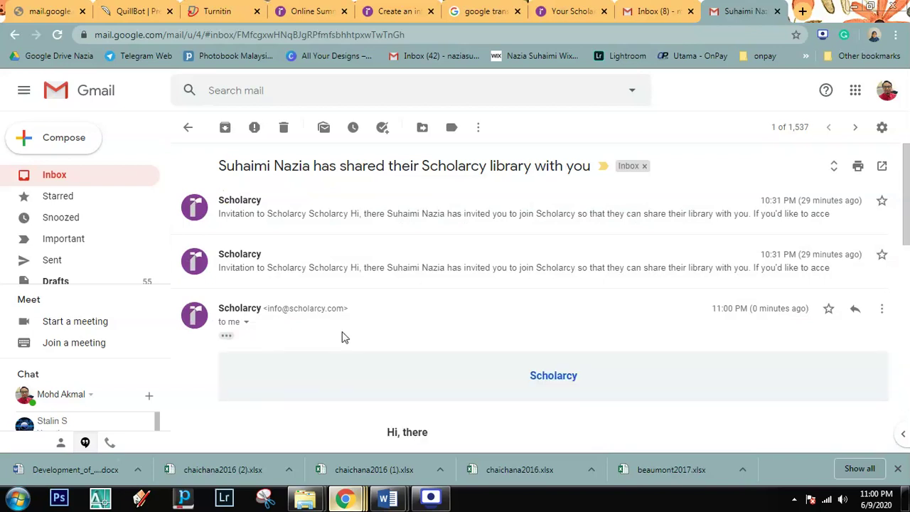
pyautogui.scroll(-2, 344, 338)
pyautogui.scroll(-1, 343, 337)
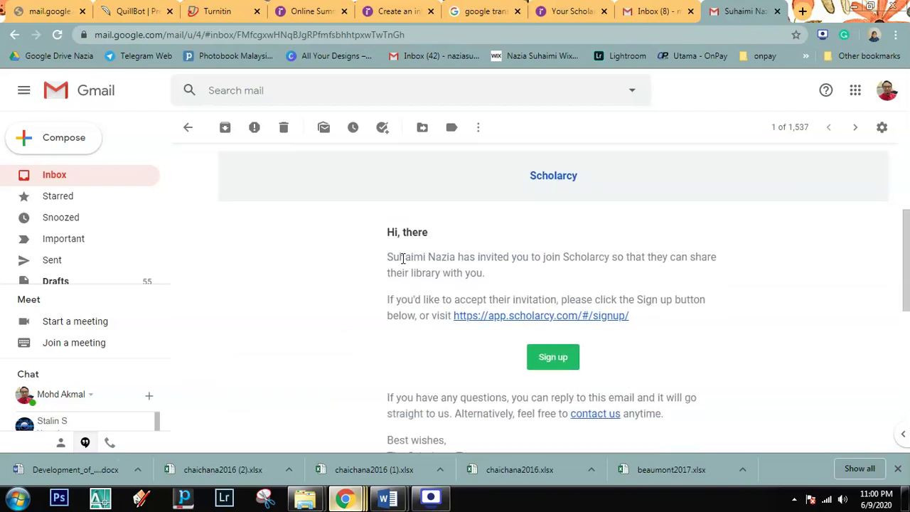
pyautogui.scroll(-1, 459, 377)
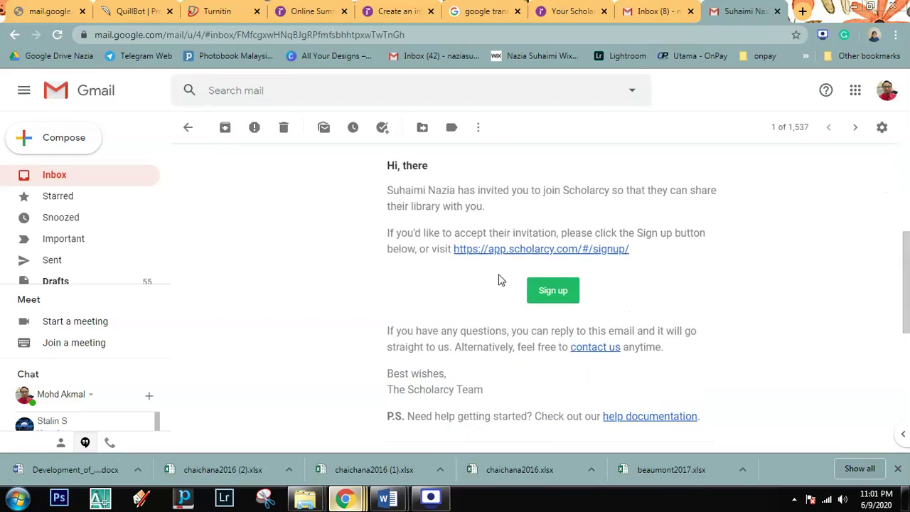
pyautogui.click(518, 252)
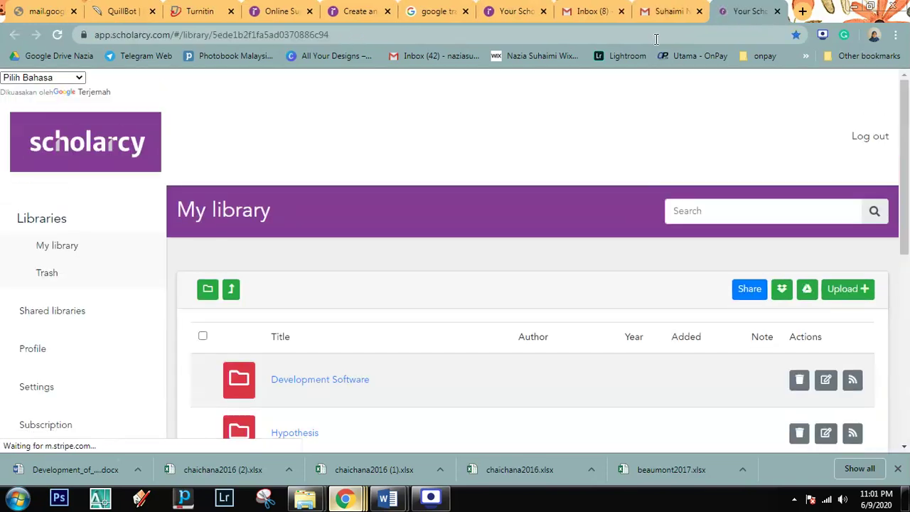
# Step: Close the extra Scholarcy tab from the sign-up link and return to the Development Software library
pyautogui.click(665, 11)
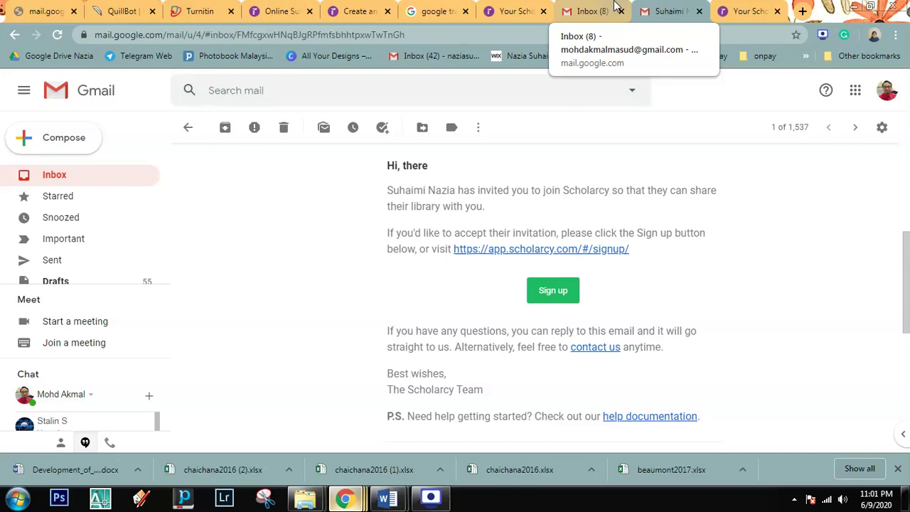
pyautogui.click(747, 11)
pyautogui.click(777, 10)
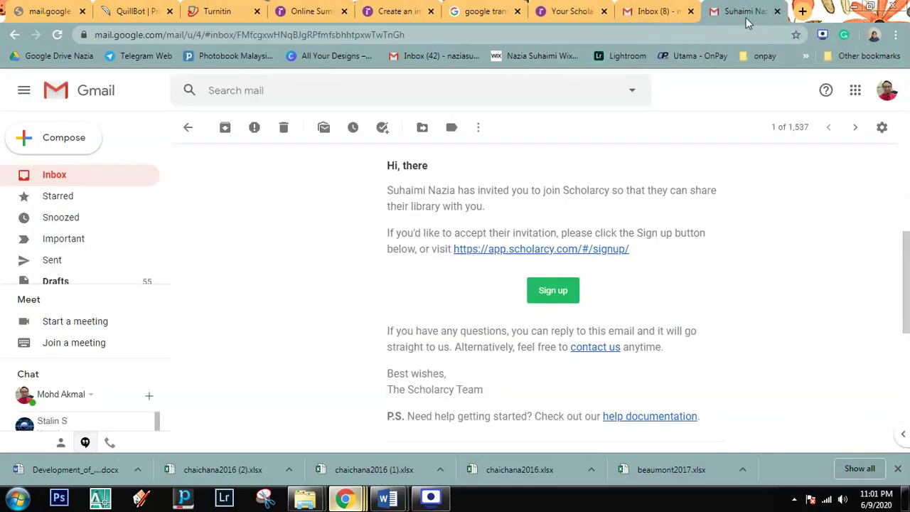
pyautogui.click(573, 11)
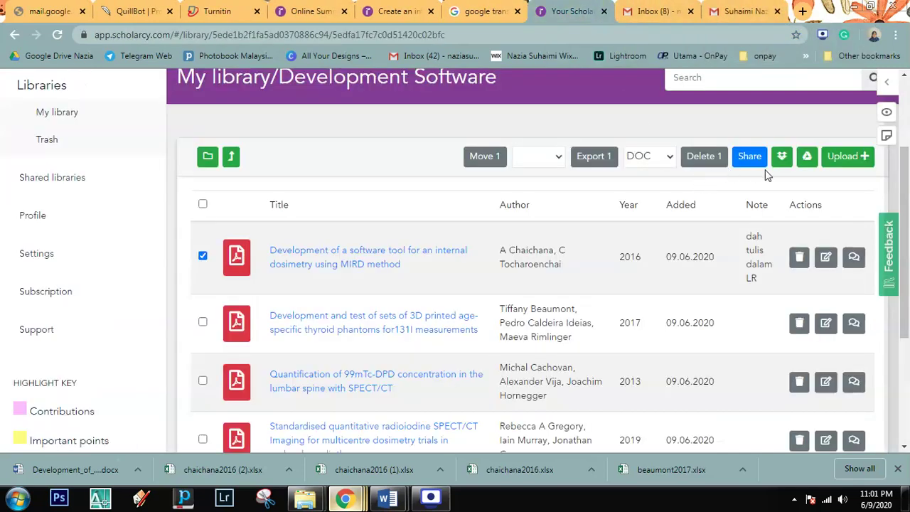